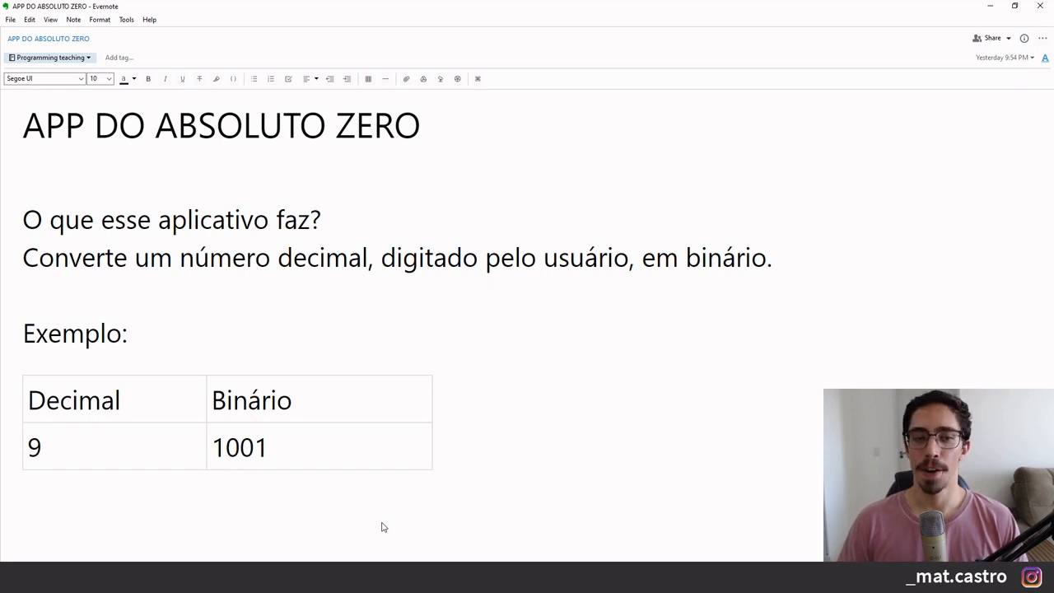
- Review the note's description of the decimal-to-binary converter app and its example table
drag(325, 210, 24, 206)
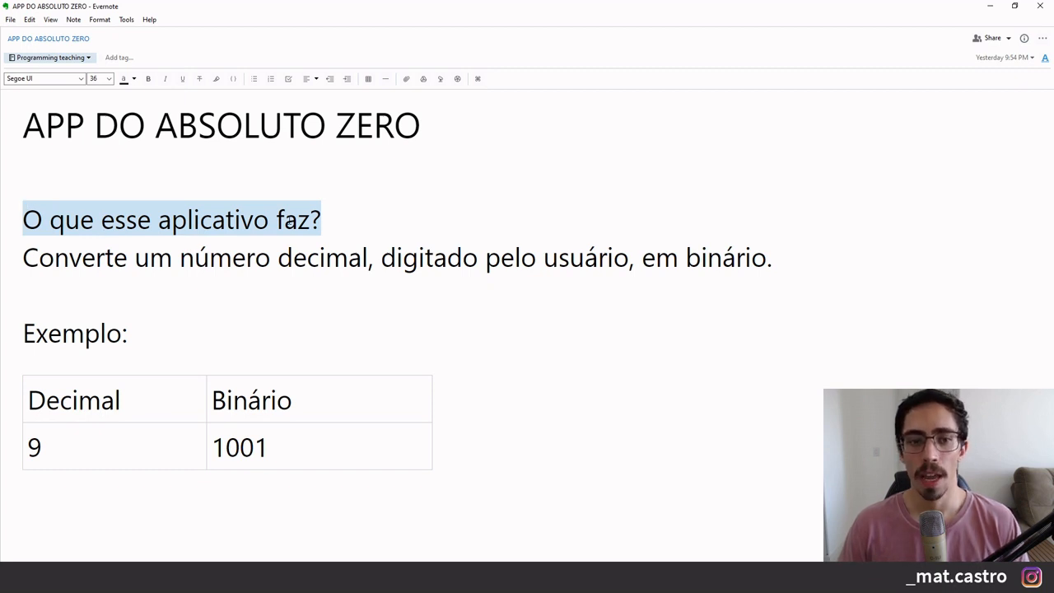
click(328, 211)
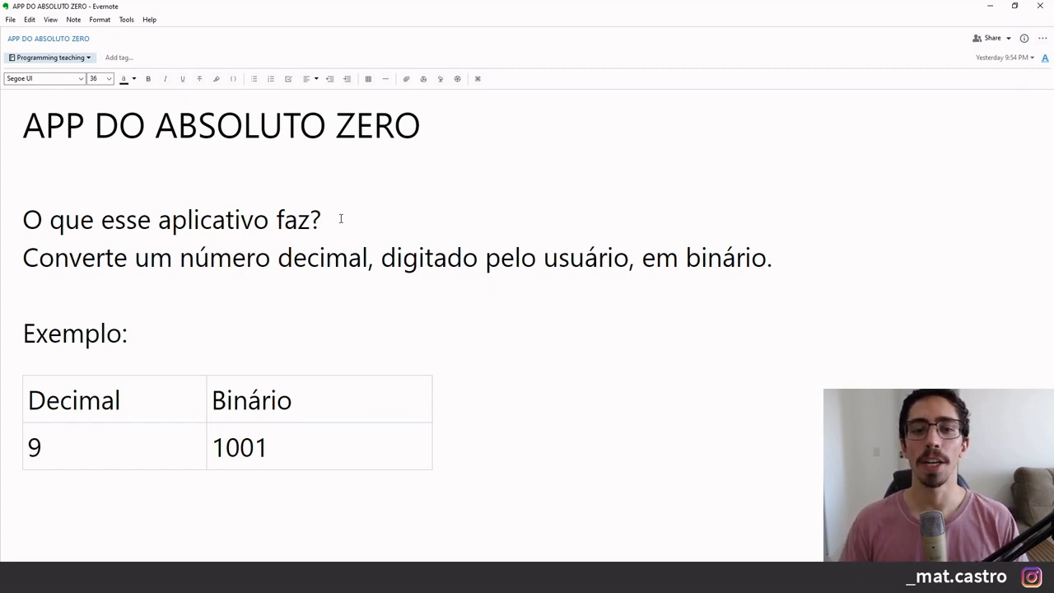
double_click(38, 264)
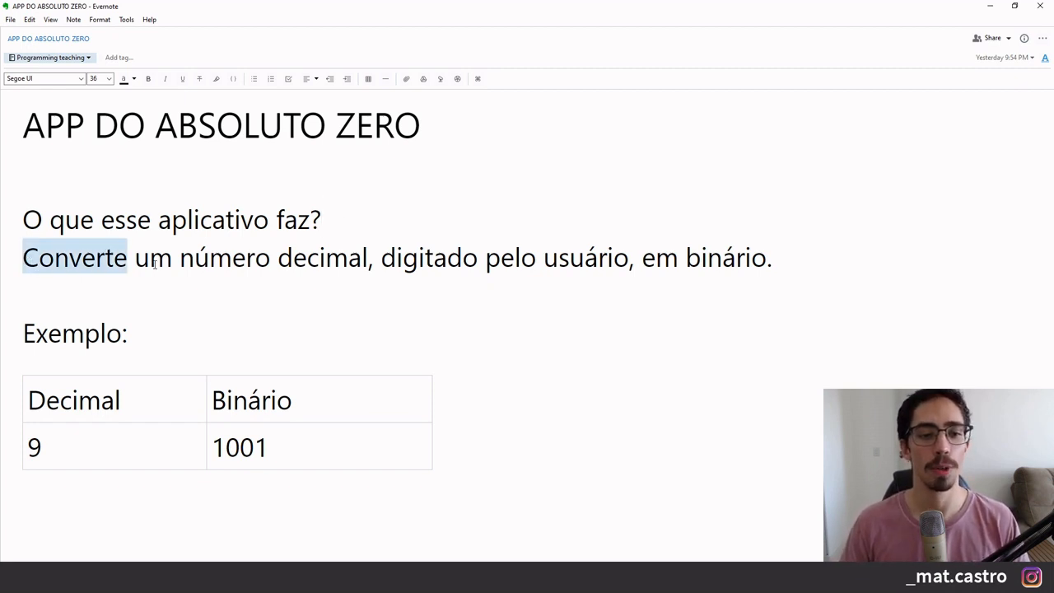
drag(154, 264, 781, 260)
click(781, 261)
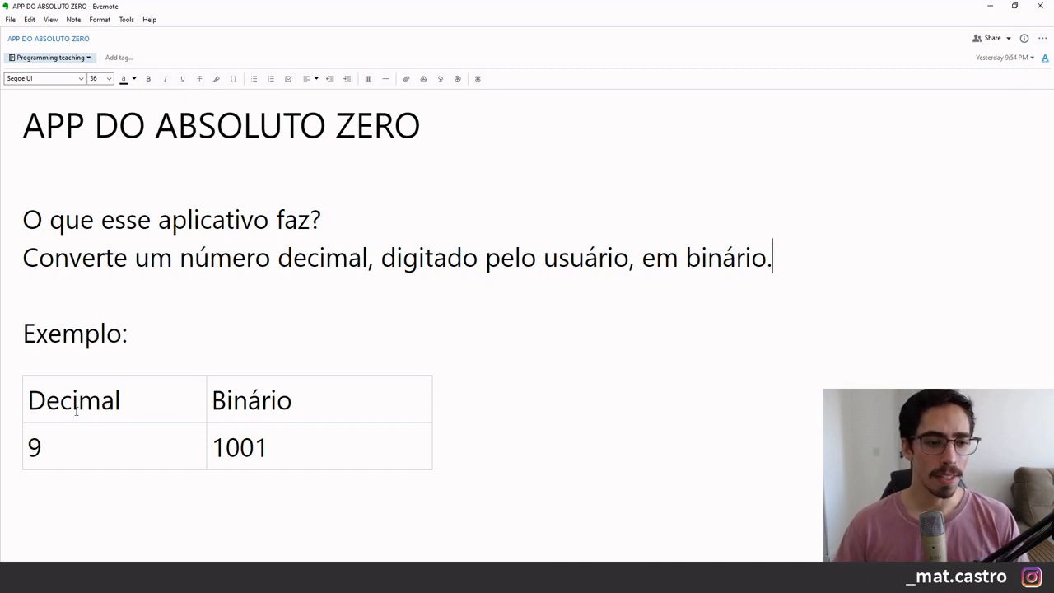
click(65, 445)
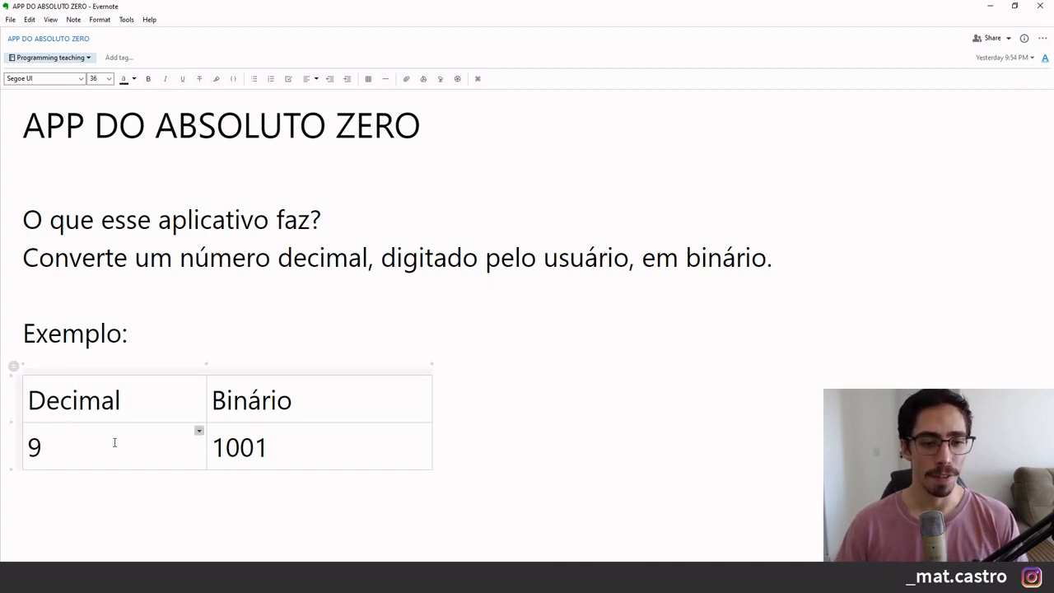
click(219, 459)
key(shift+Right)
key(shift+Right)
key(shift+Right)
key(shift+Right)
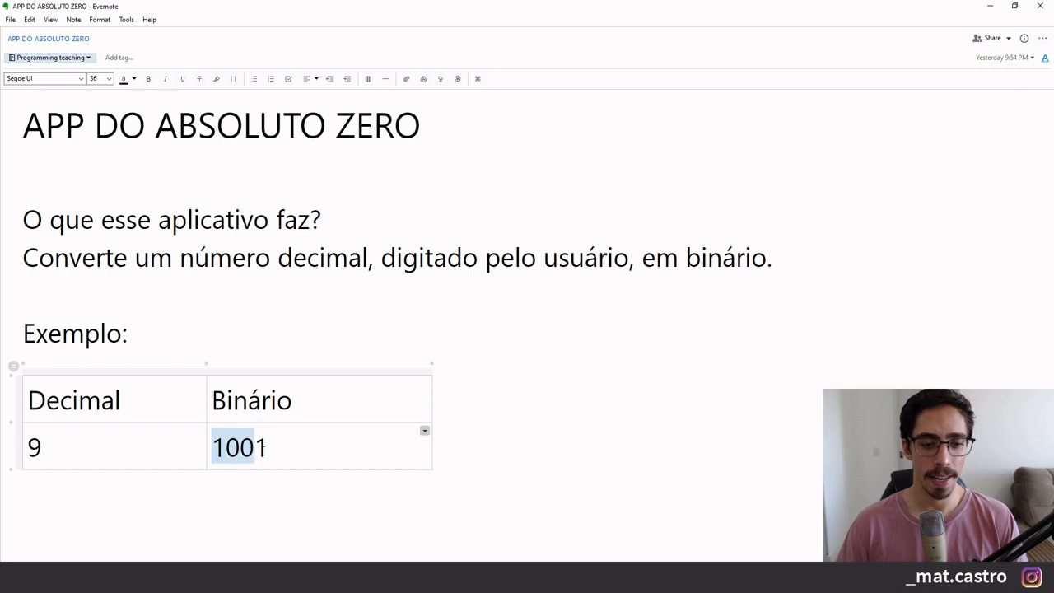
click(271, 449)
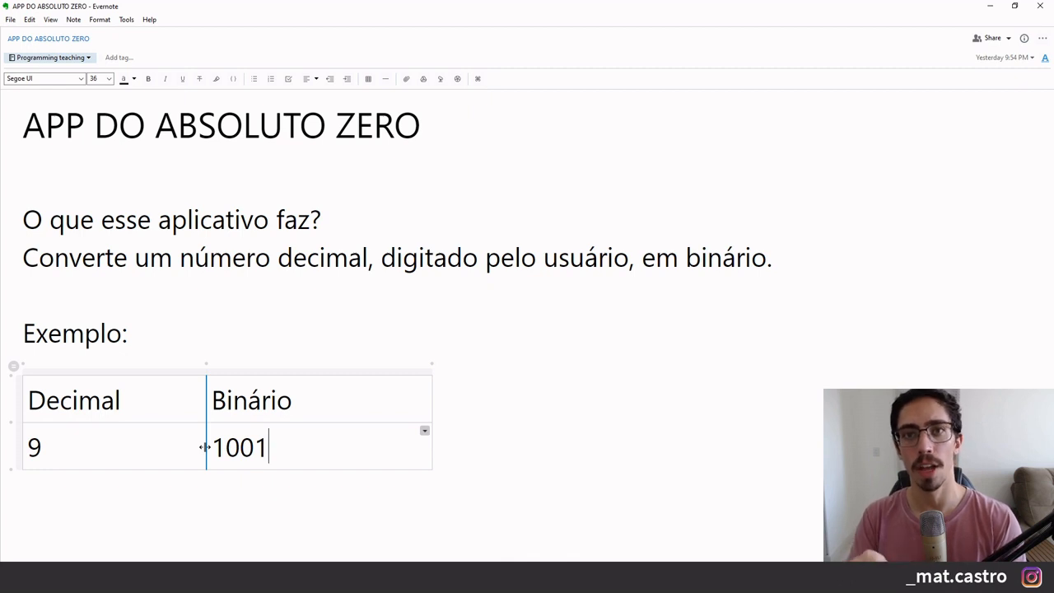
click(231, 508)
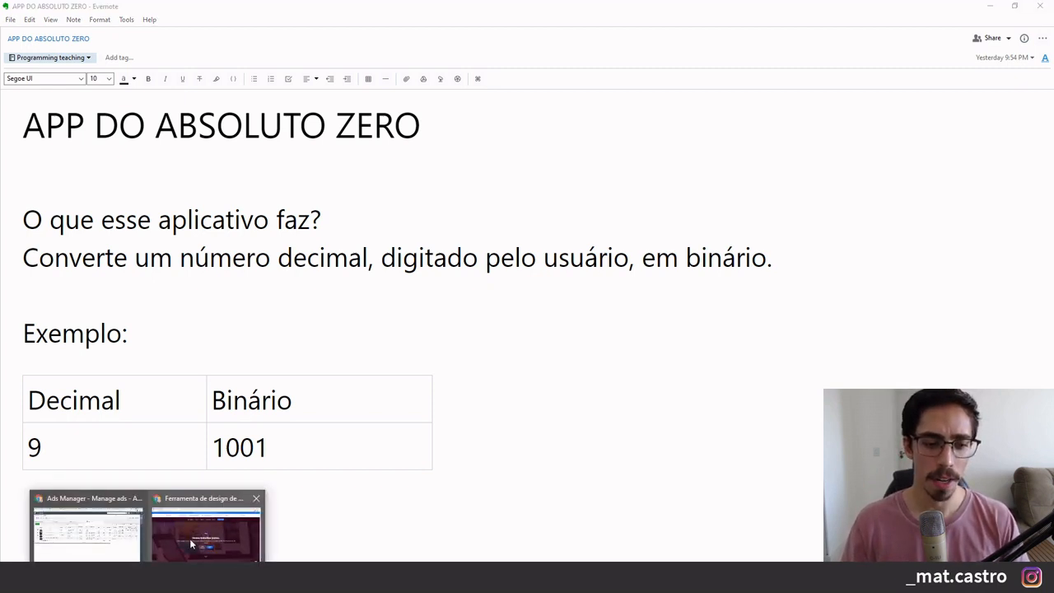
- Switch to Adobe XD and create a new document with an iPhone 6/7/8 (375 × 667) artboard
click(189, 539)
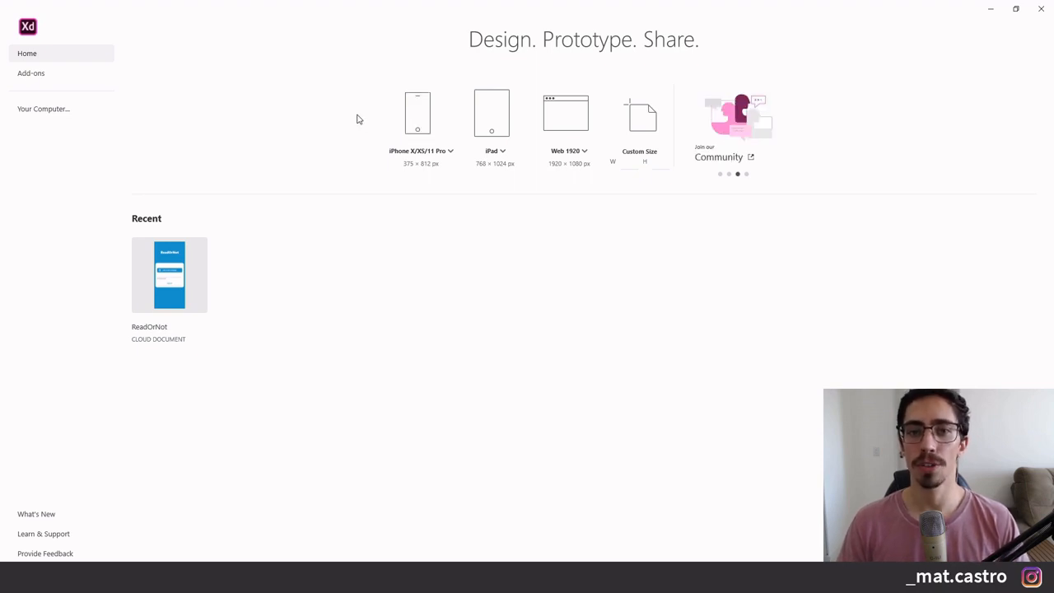
click(451, 152)
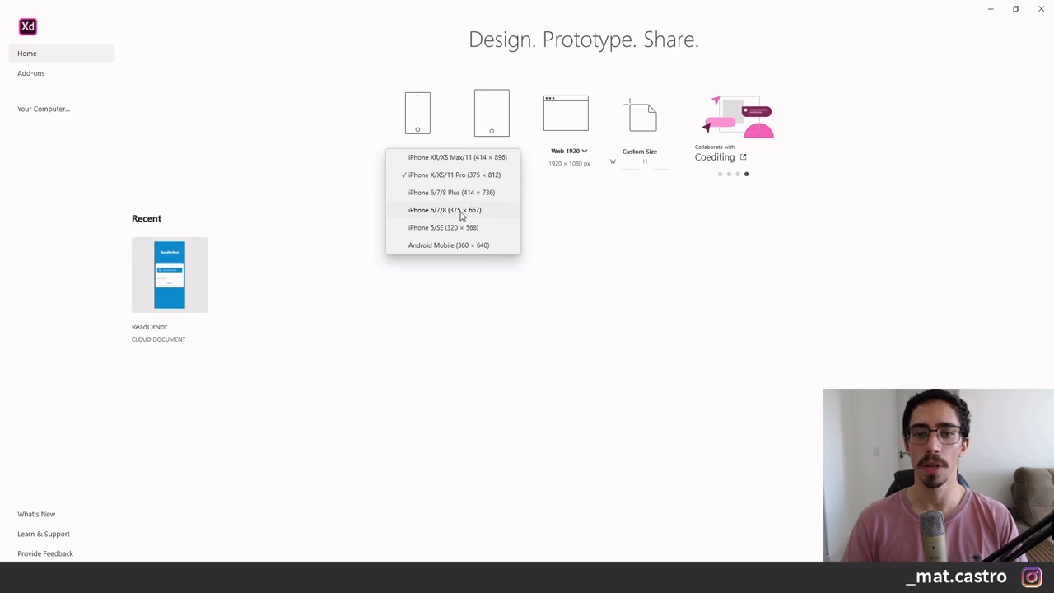
click(486, 216)
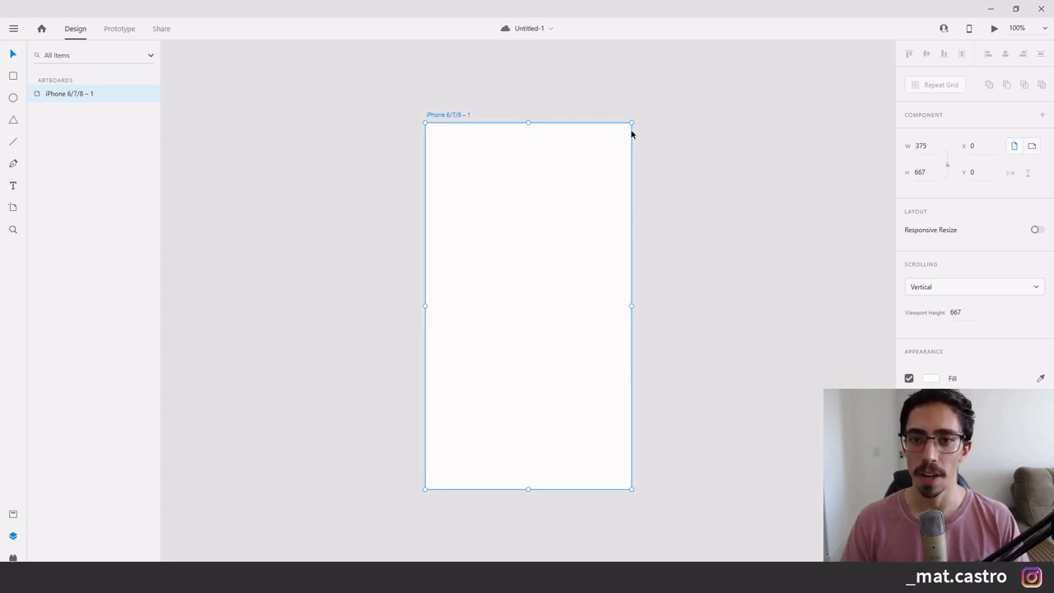
drag(370, 336, 287, 318)
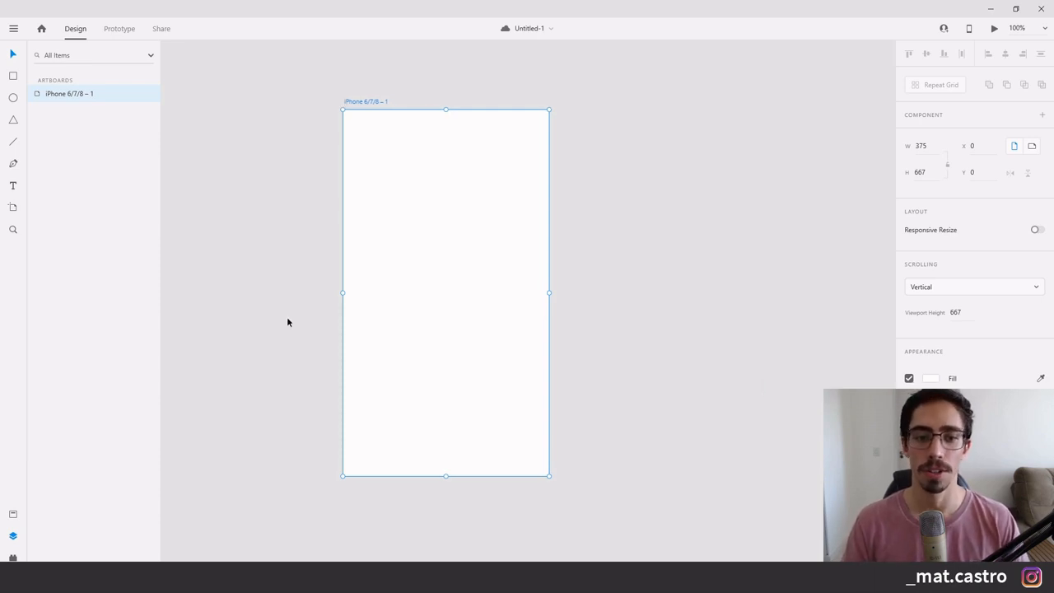
click(287, 322)
drag(287, 322, 324, 330)
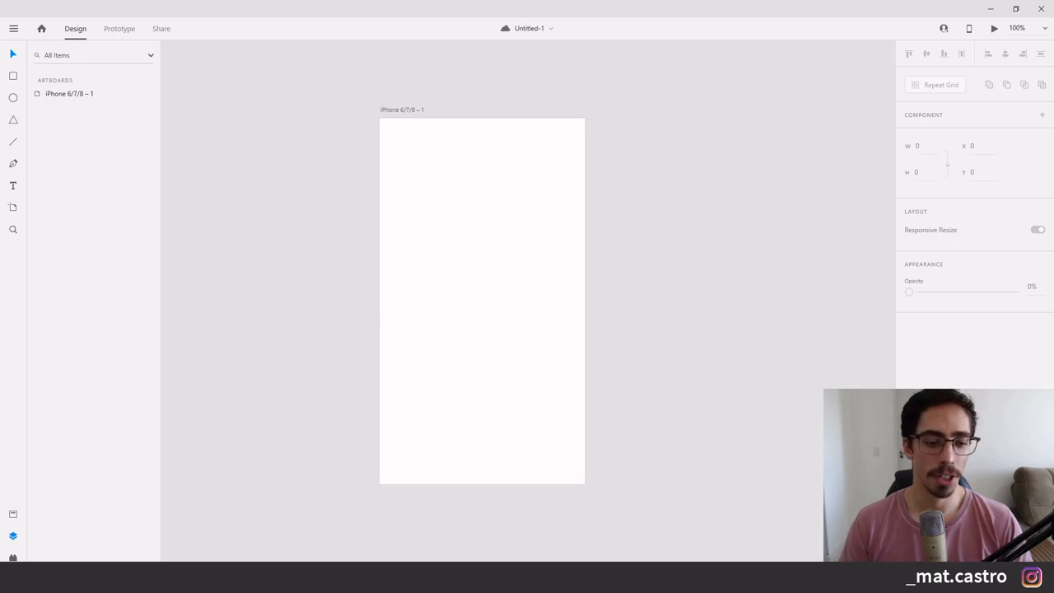
- Switch to Dribbble in the browser, browse the mobile calculator shots and open the Vertbase app design as a reference
click(206, 527)
click(89, 9)
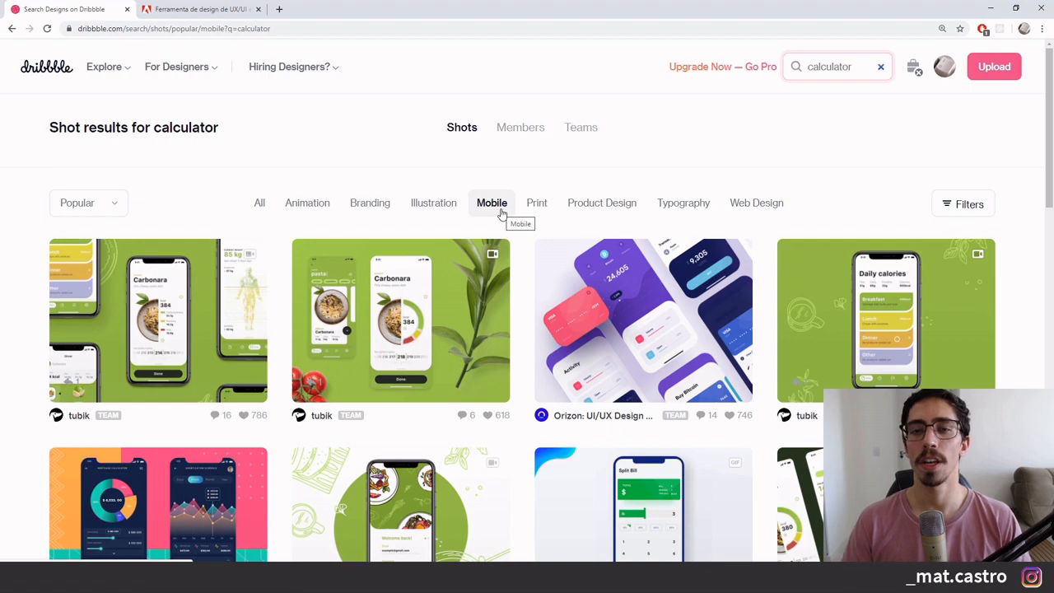
scroll(537, 263, down, 5)
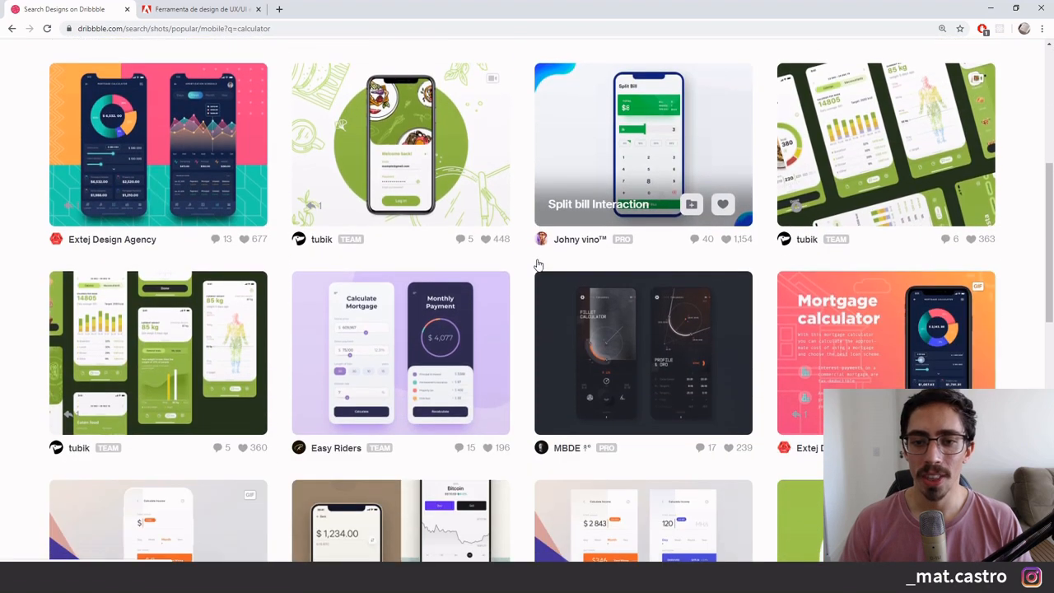
scroll(538, 263, down, 5)
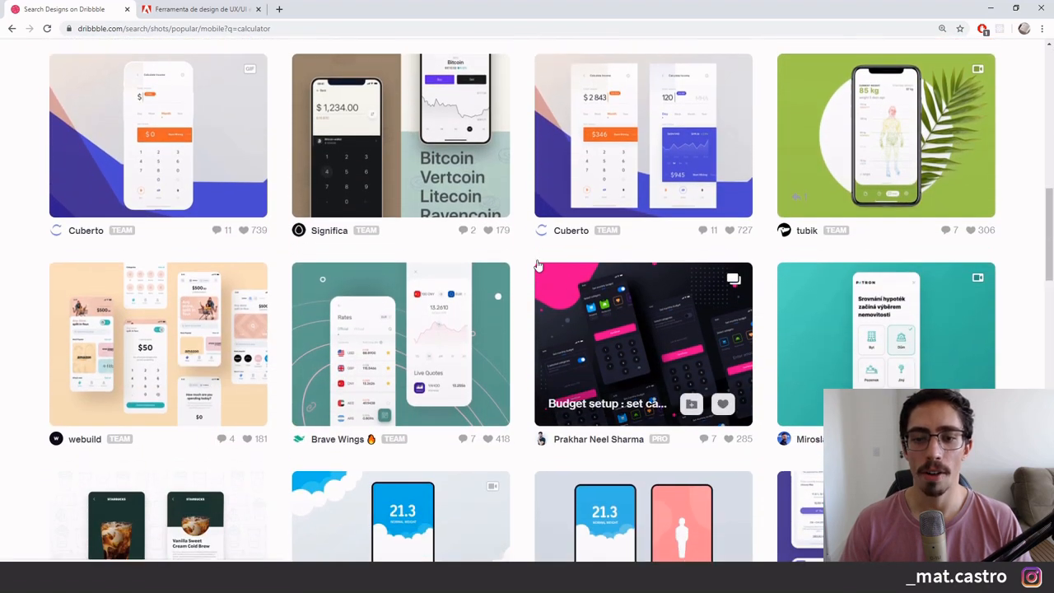
scroll(537, 263, up, 2)
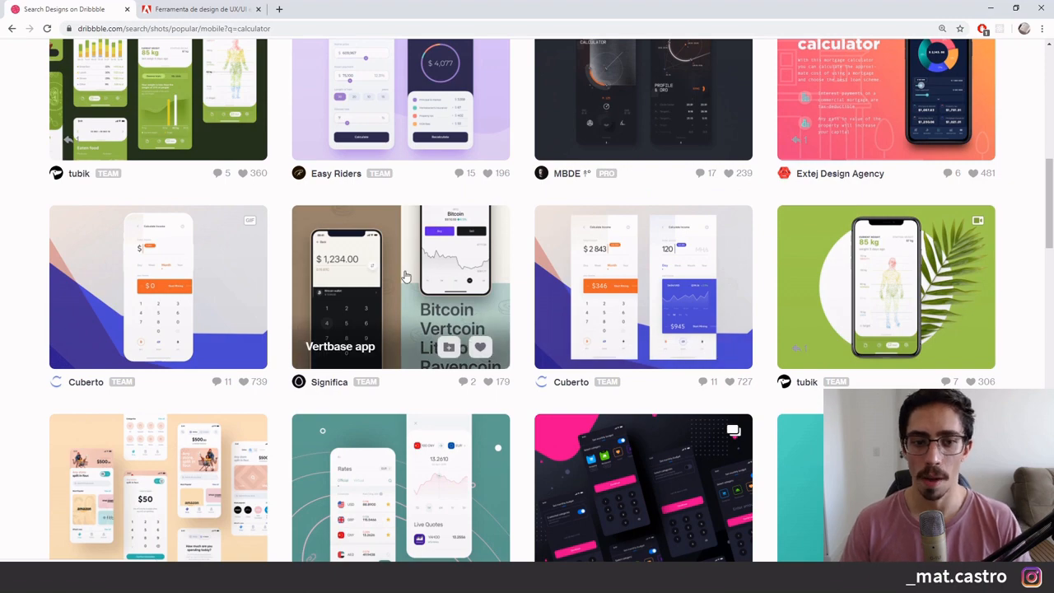
click(404, 276)
scroll(623, 323, down, 3)
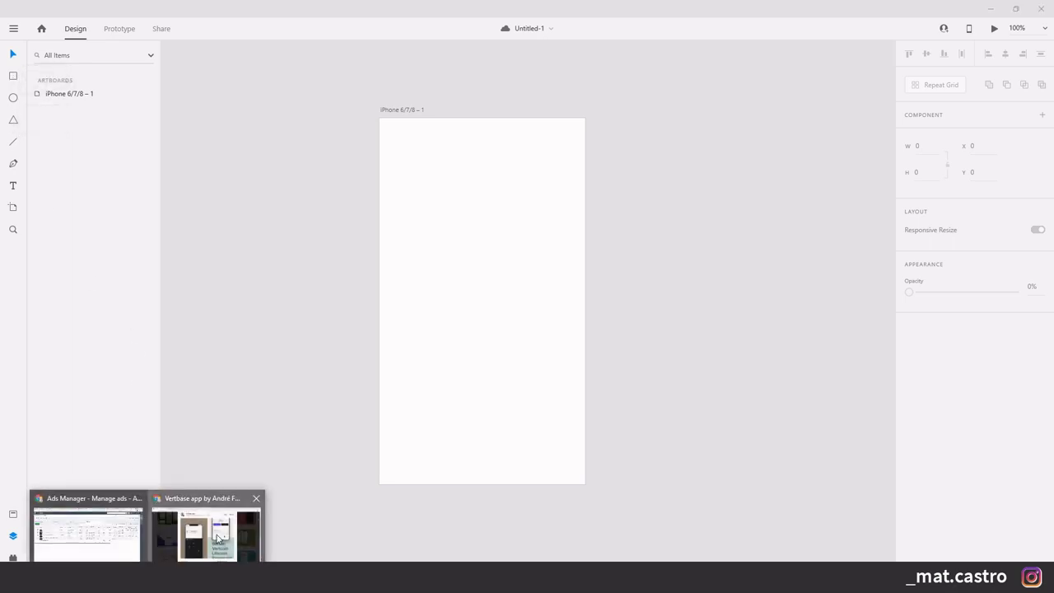
click(206, 531)
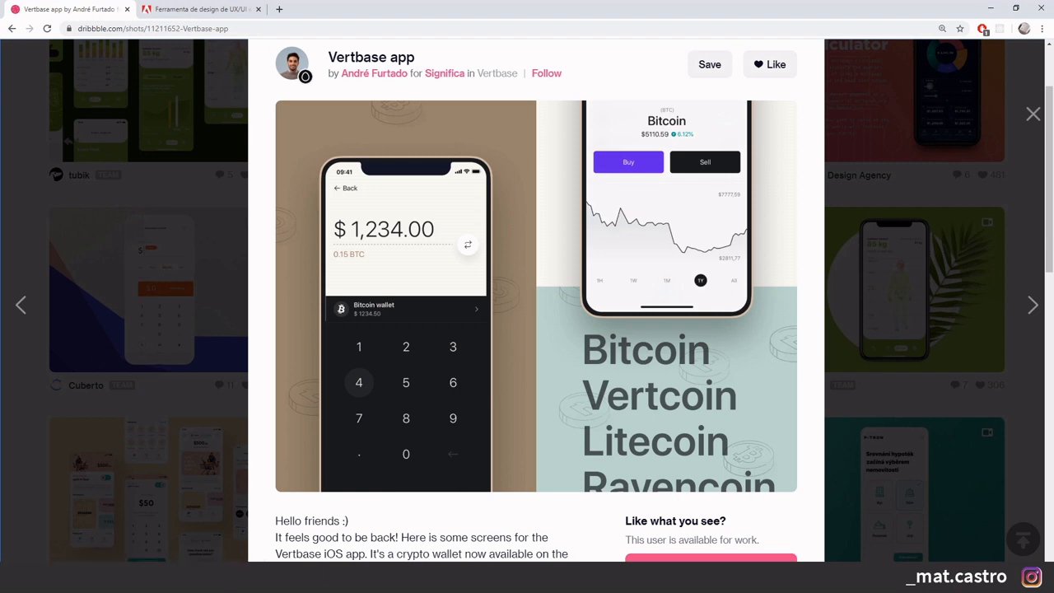
- Return to Adobe XD and draw a full-width rectangle about 375 × 388 covering the lower part of the artboard
click(224, 577)
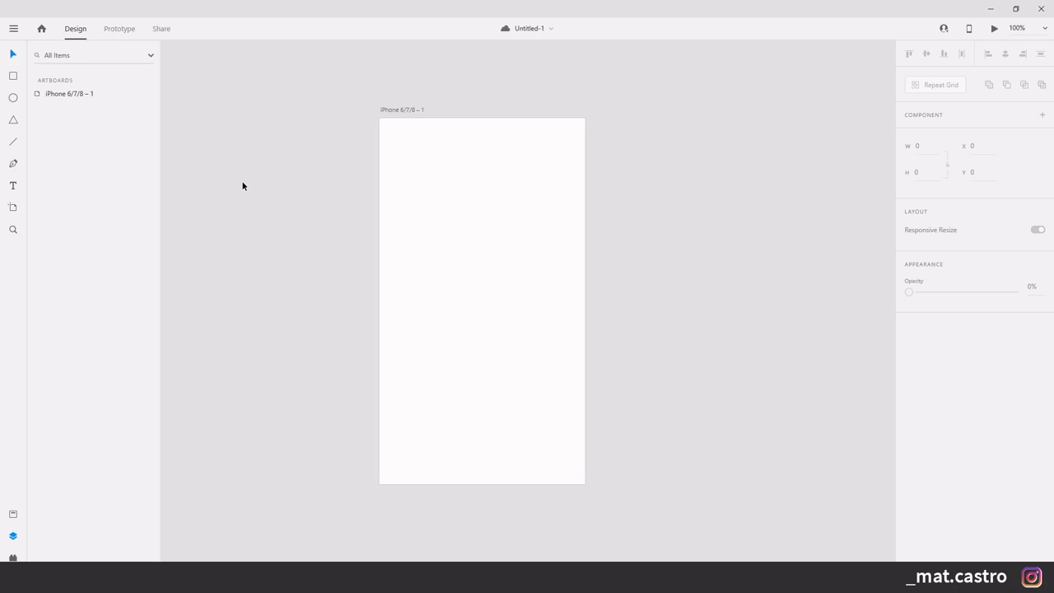
click(13, 78)
click(214, 535)
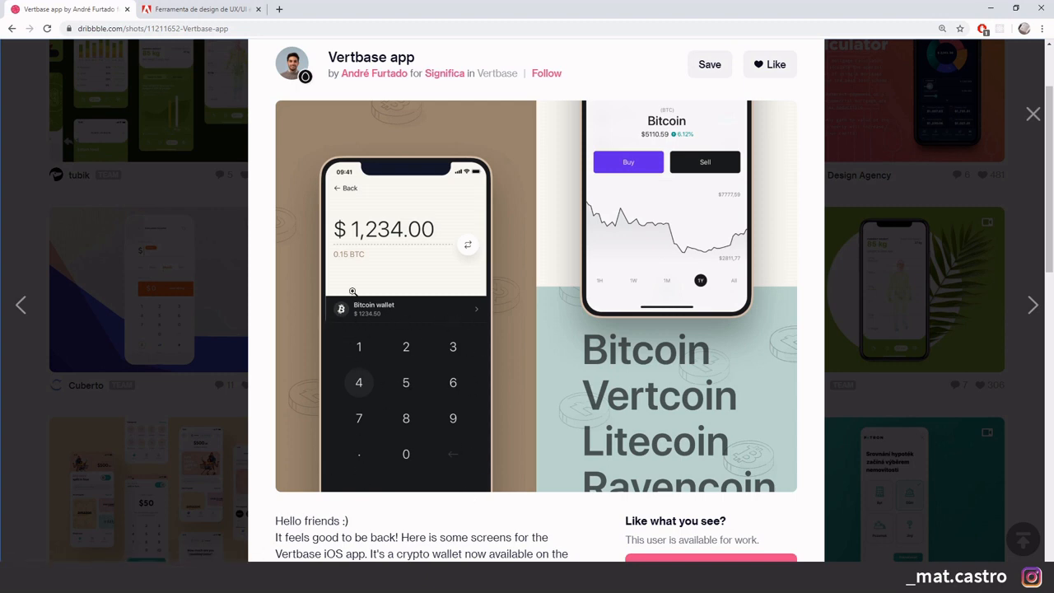
click(236, 536)
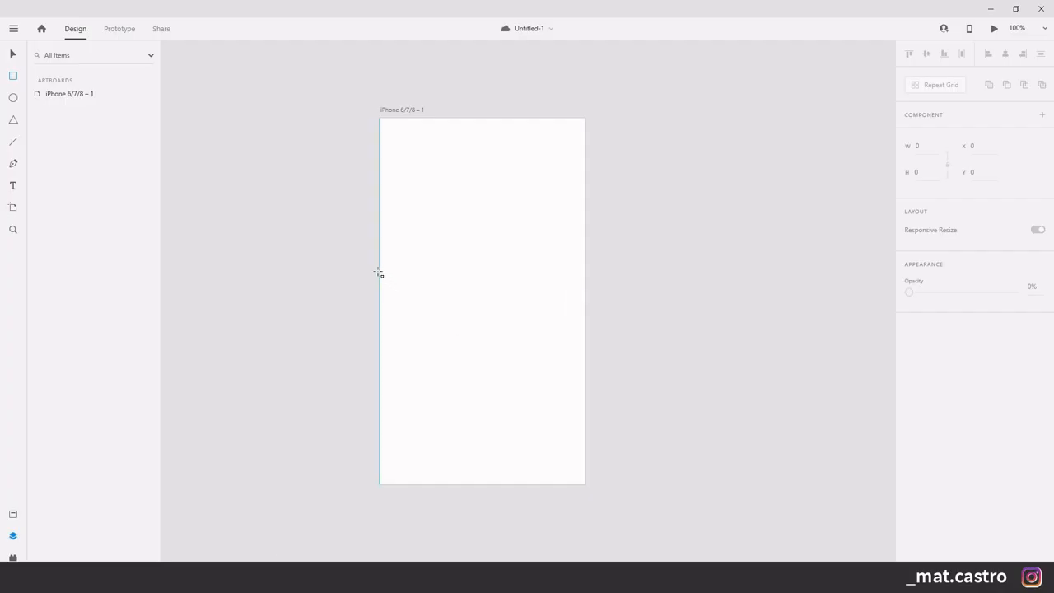
mouse_move(378, 273)
mouse_down()
mouse_move(587, 294)
mouse_move(585, 486)
mouse_up()
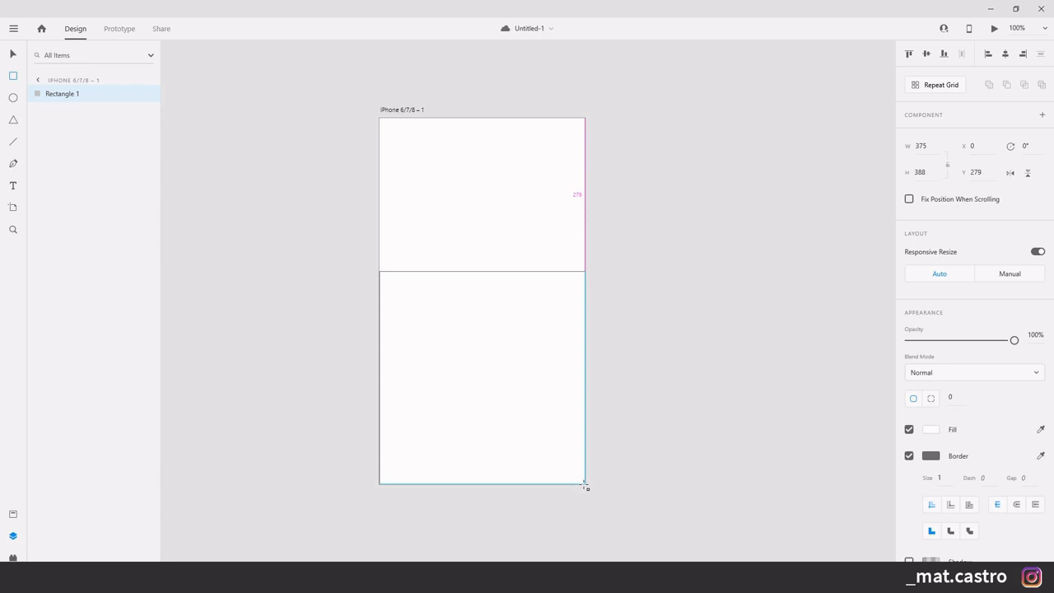
drag(585, 487, 584, 484)
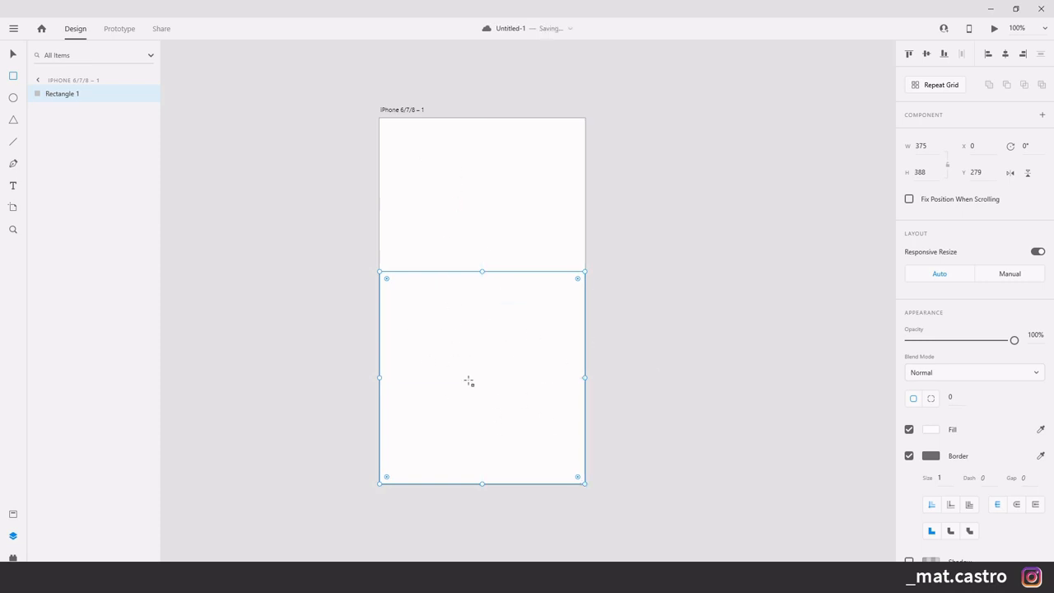
- Check the keypad background in the Vertbase reference and fill the lower rectangle with dark grey #212121
click(207, 531)
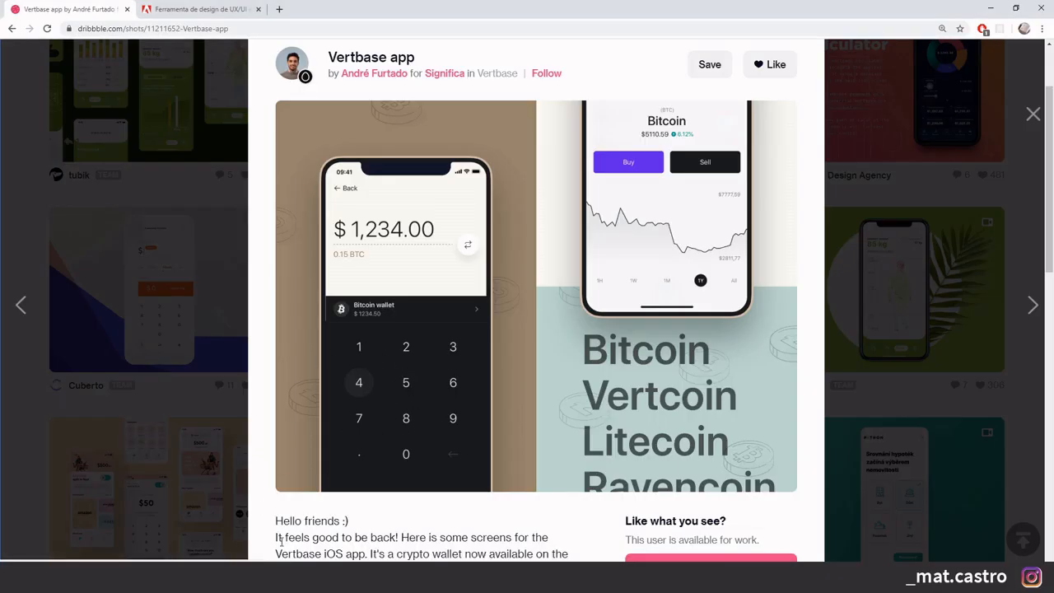
click(218, 531)
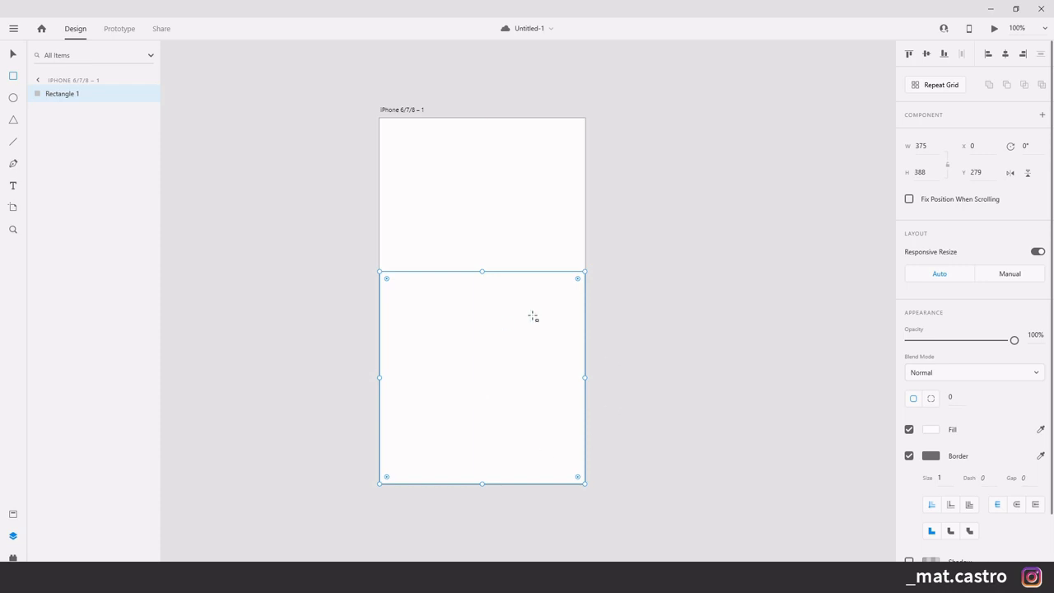
click(930, 429)
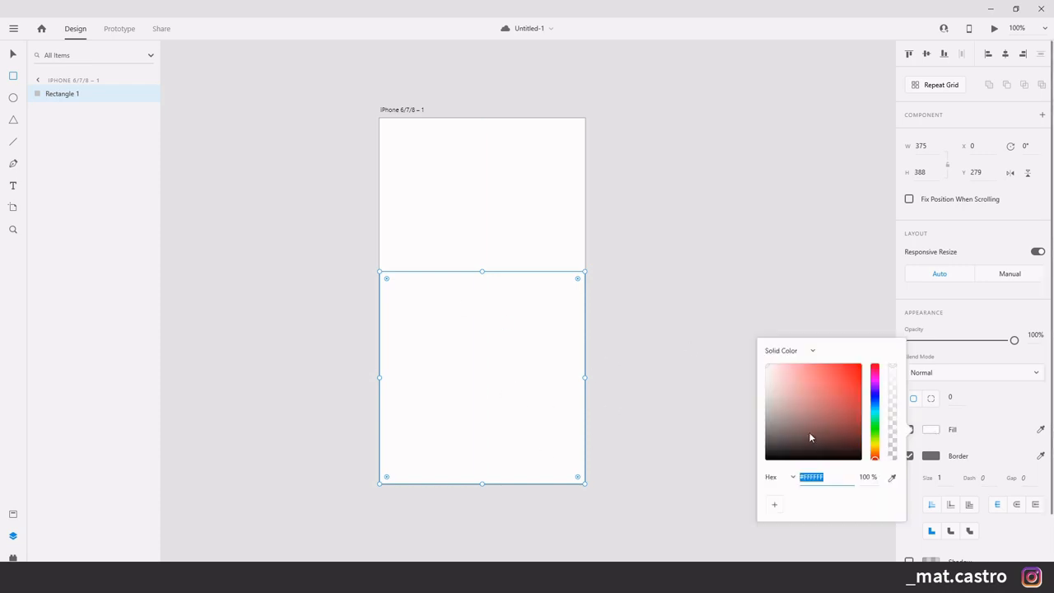
mouse_move(808, 431)
mouse_down()
mouse_move(743, 450)
mouse_move(733, 483)
mouse_move(726, 452)
mouse_up()
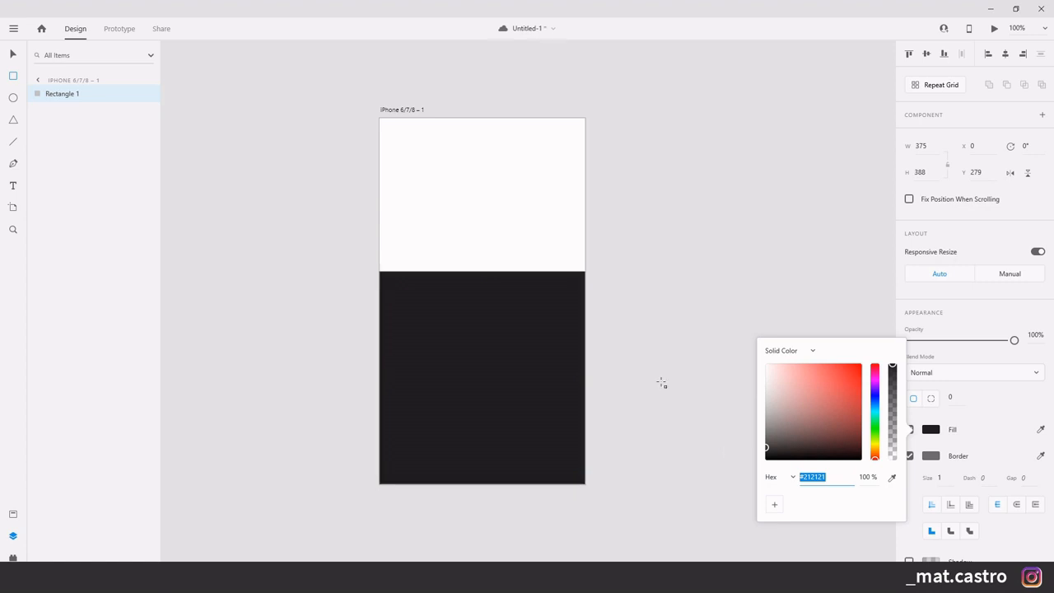
click(103, 176)
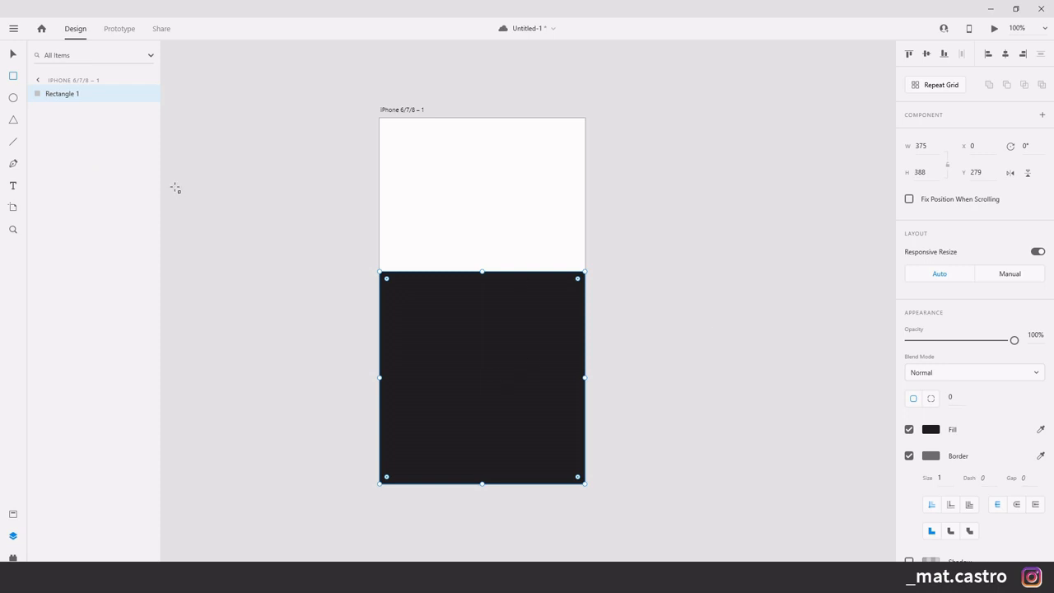
click(752, 249)
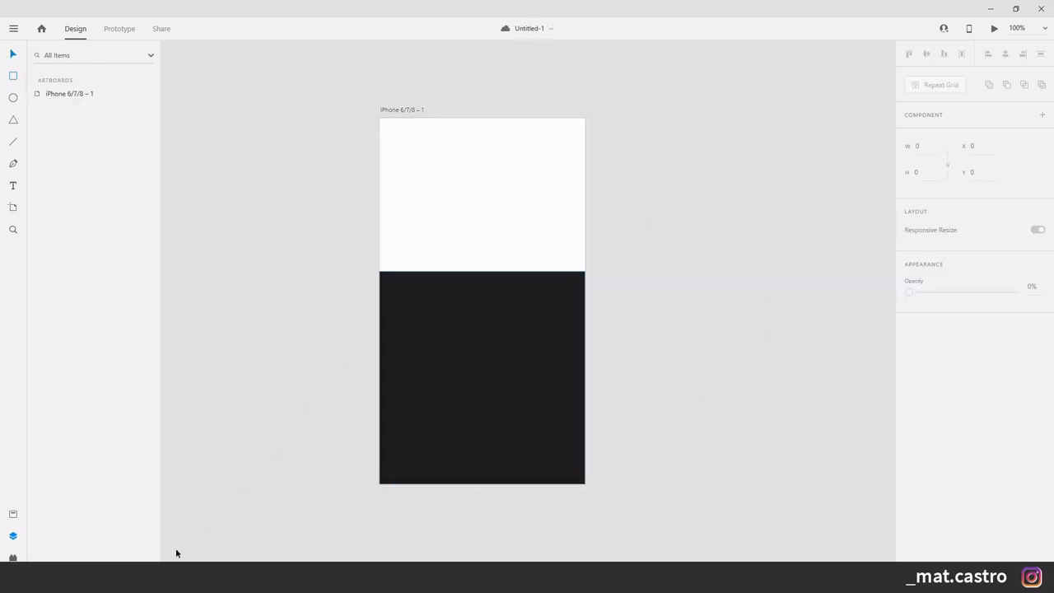
- Examine the number keypad and amount display in the Vertbase reference on Dribbble against the artboard in Adobe XD
mouse_move(147, 577)
click(210, 526)
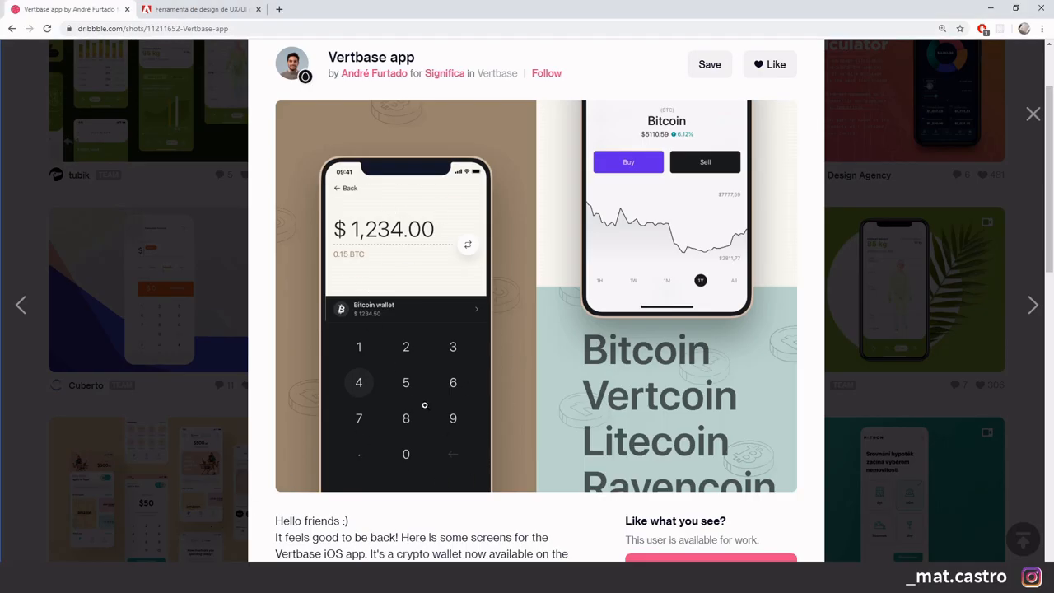
key(alt+Tab)
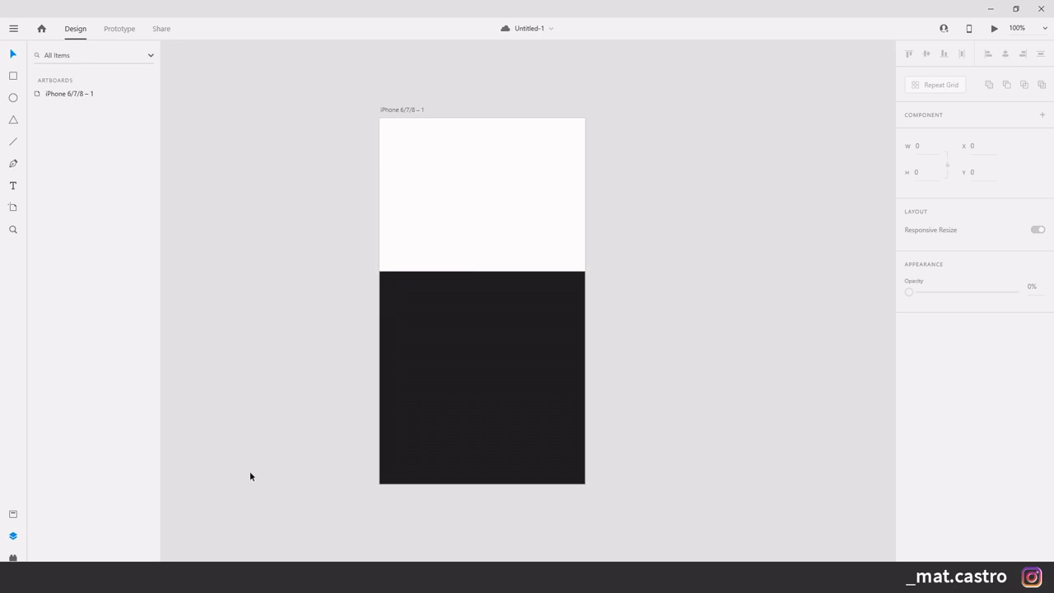
mouse_move(148, 578)
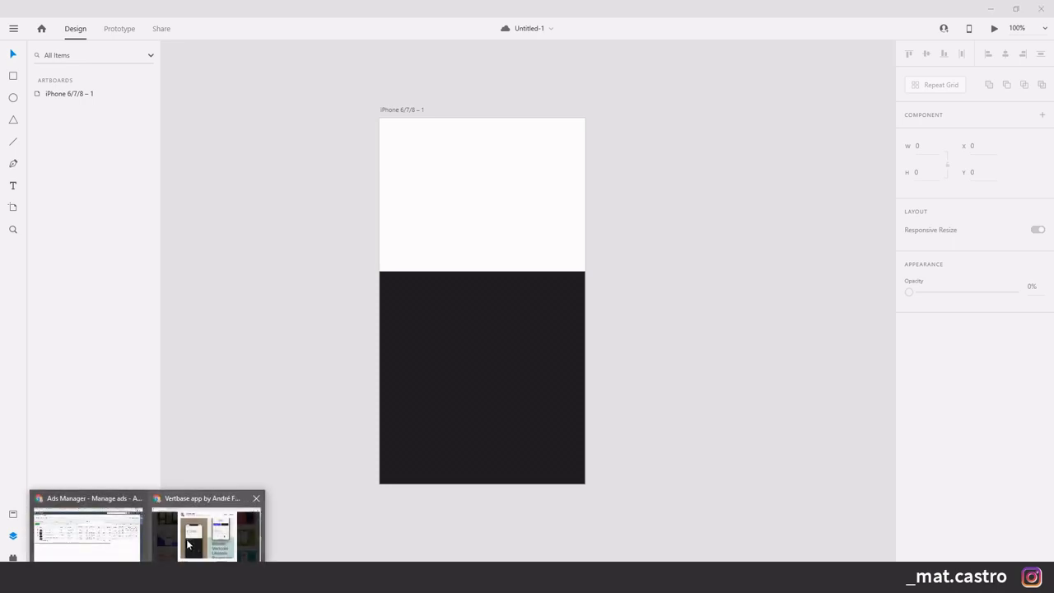
click(207, 536)
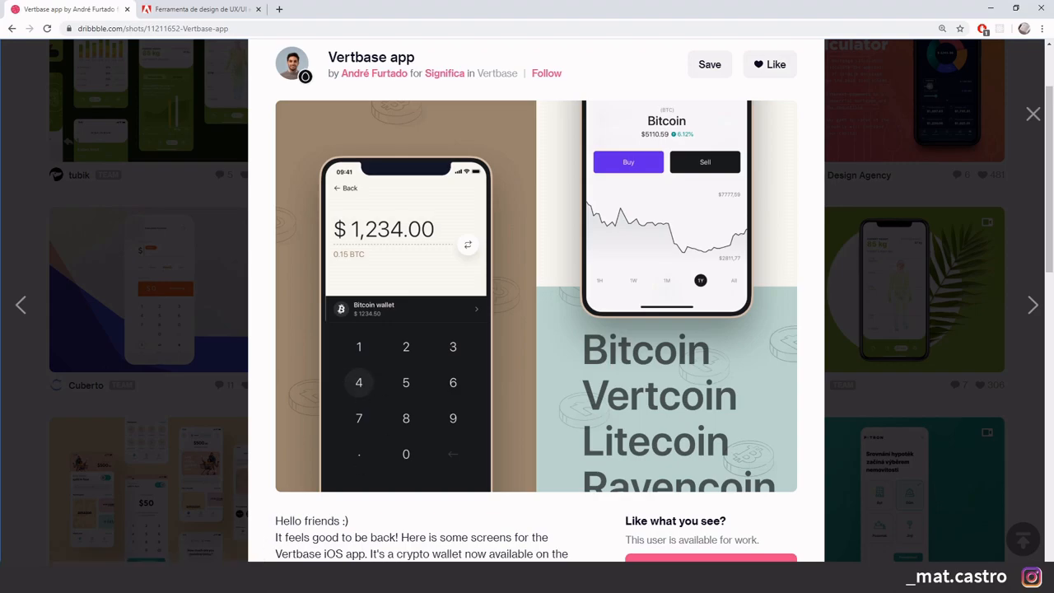
key(alt+Tab)
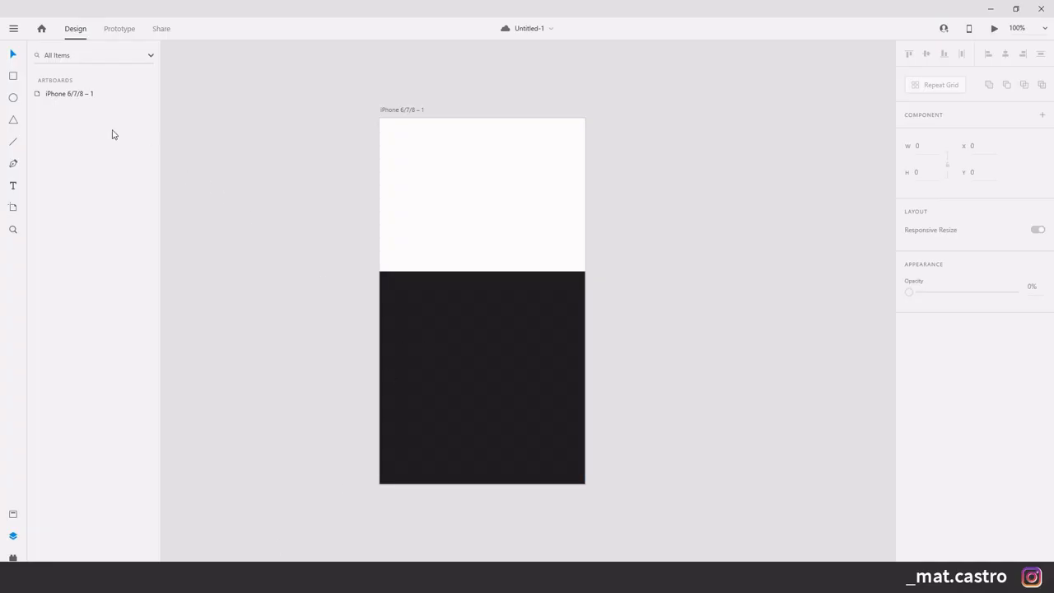
- Draw a 55 × 55 circle centred horizontally near the top of the dark rectangle, at X 160 and Y 307, and save
click(12, 99)
drag(466, 290, 497, 321)
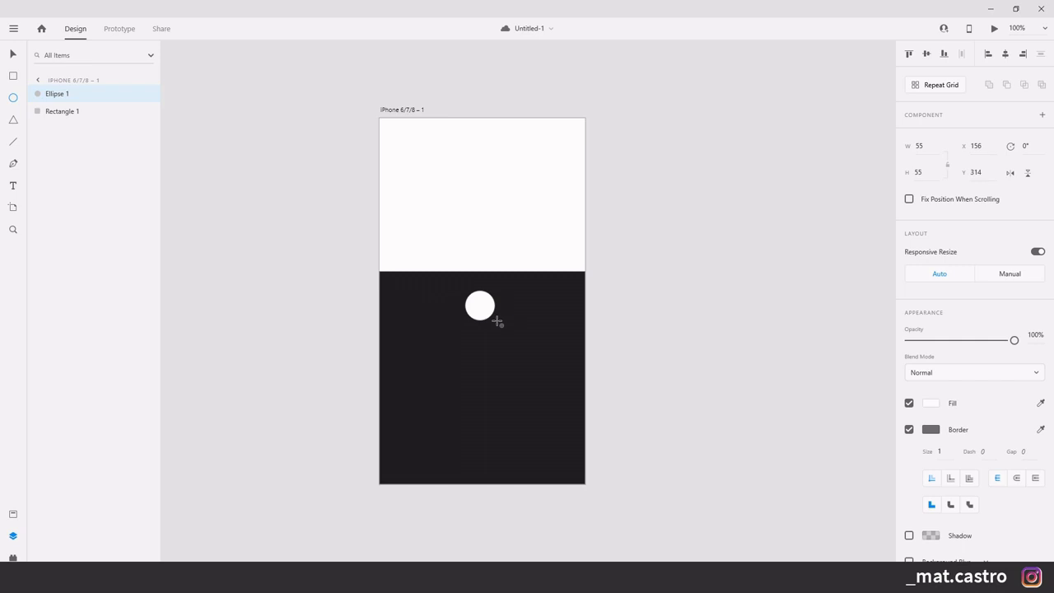
drag(497, 321, 473, 313)
click(12, 55)
mouse_move(480, 305)
mouse_down()
mouse_move(492, 306)
mouse_move(483, 301)
mouse_up()
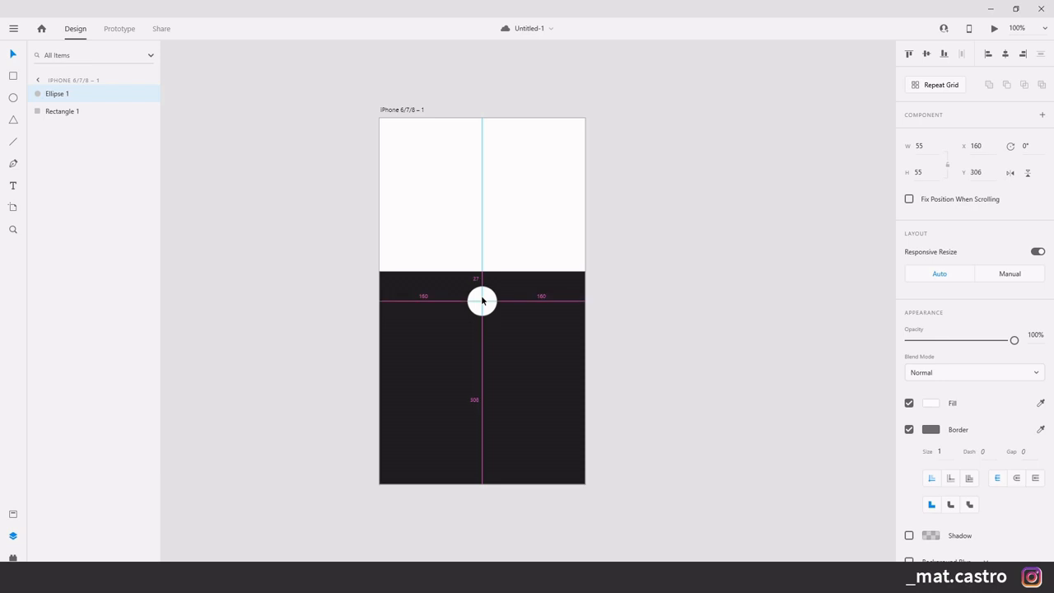
key(Down)
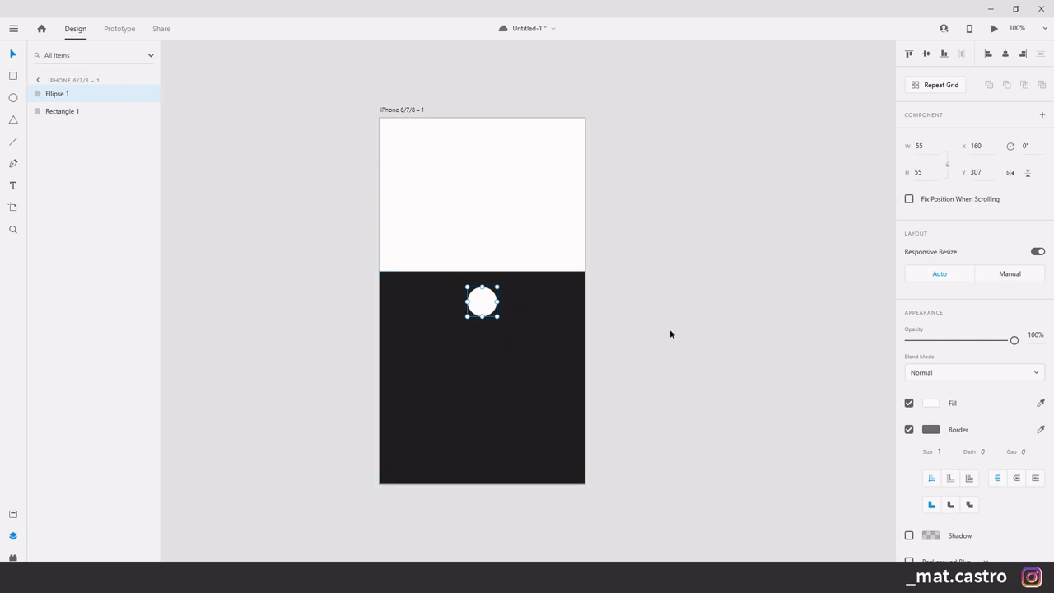
key(ctrl+s)
click(681, 280)
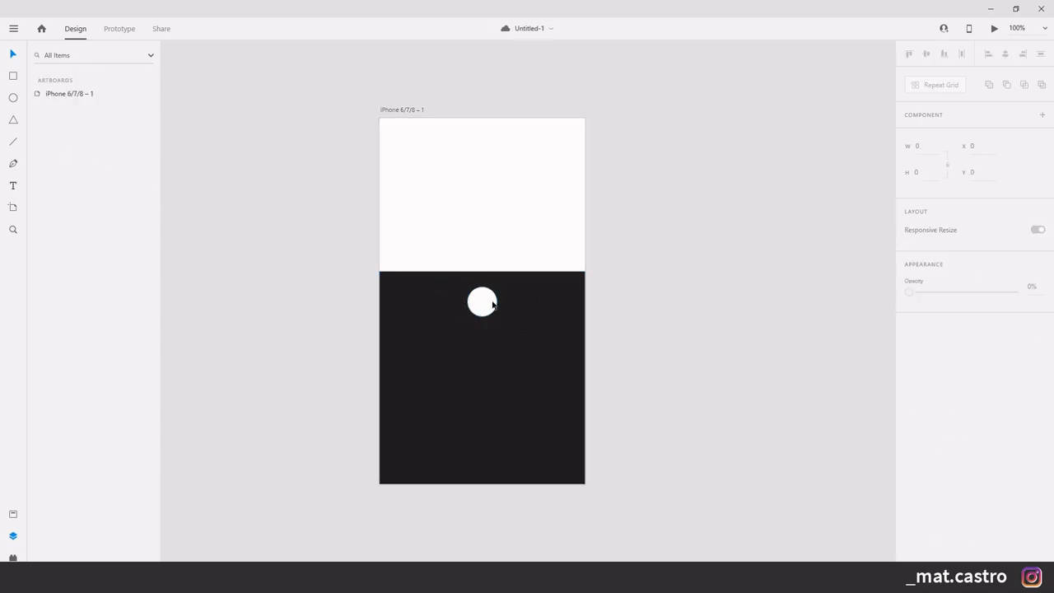
- Add a text box about 35 × 34 over the white circle containing the digit 2, checking the Vertbase keypad for reference
click(15, 186)
drag(471, 287, 493, 311)
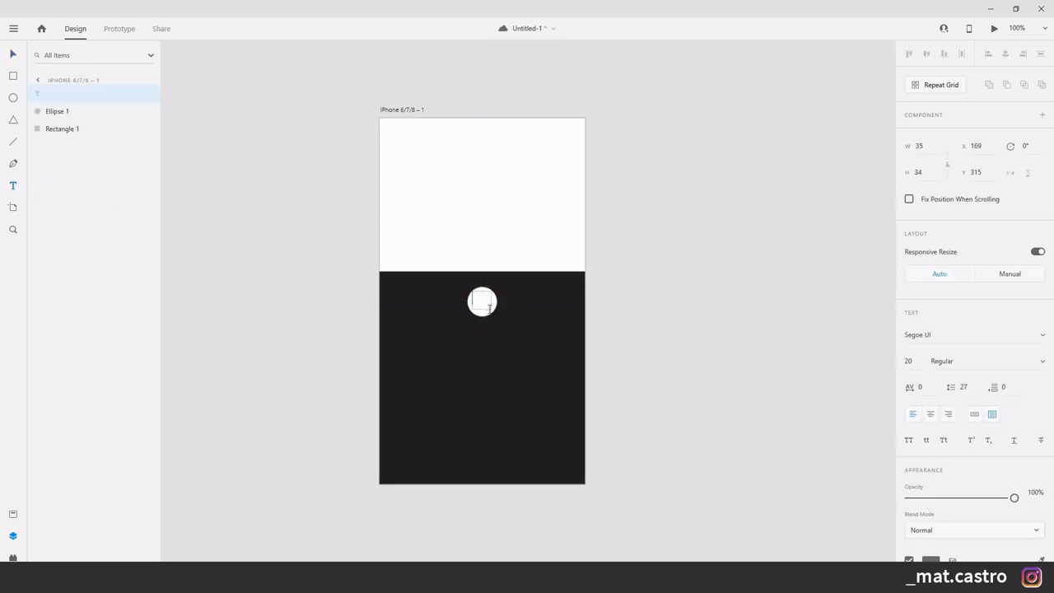
mouse_move(172, 553)
click(90, 531)
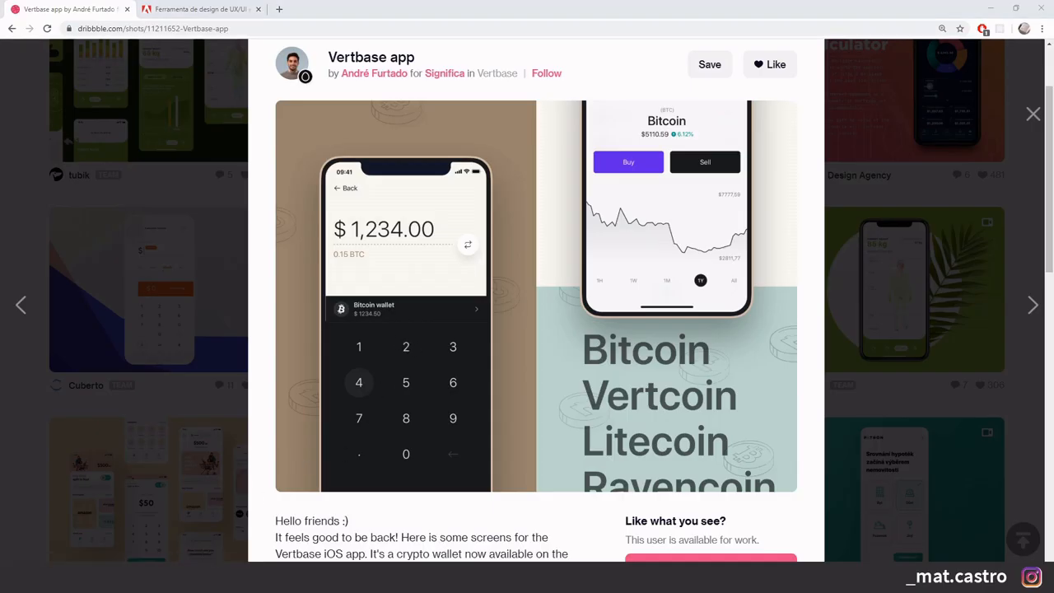
key(alt+Tab)
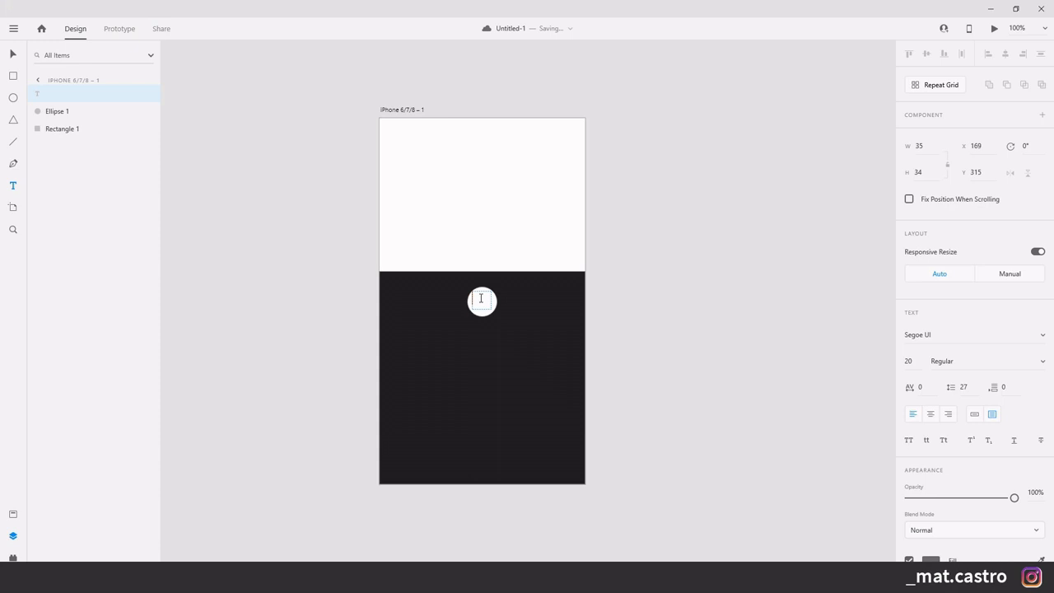
text(2)
key(Escape)
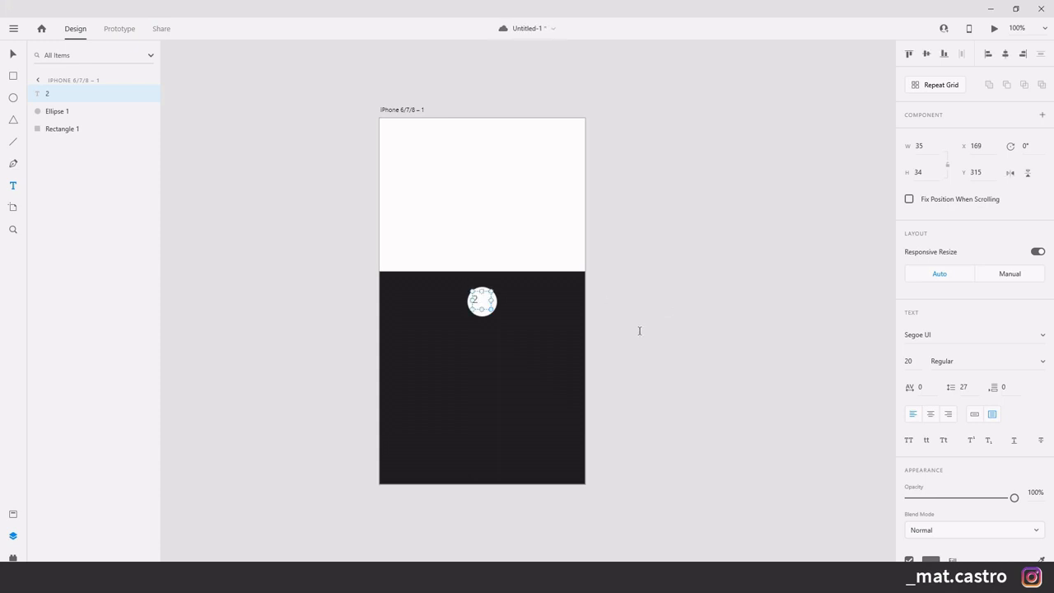
click(639, 331)
click(669, 314)
click(13, 54)
click(620, 285)
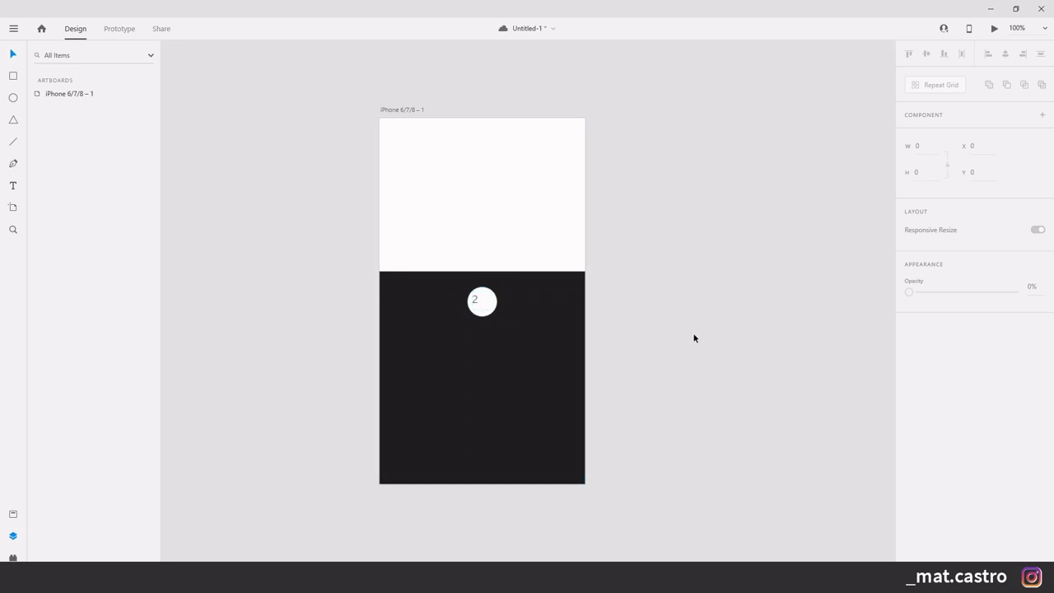
- Centre-align the digit 2, switch its text box to auto width and save the document
click(488, 307)
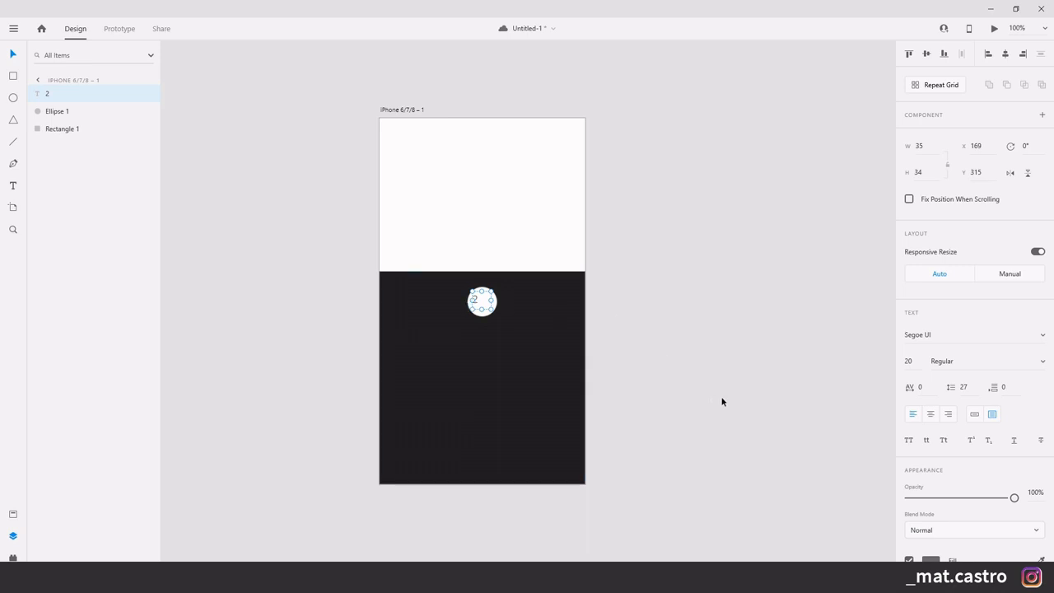
click(930, 416)
click(975, 415)
key(ctrl+s)
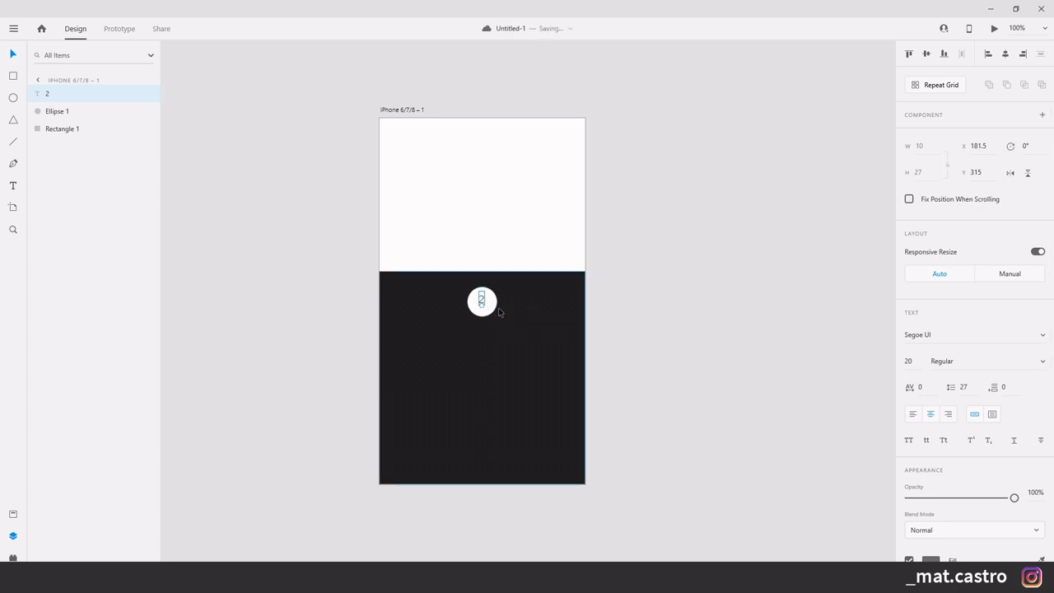
- Set the digit's font size to 26, centre it inside the white circle and save
click(919, 365)
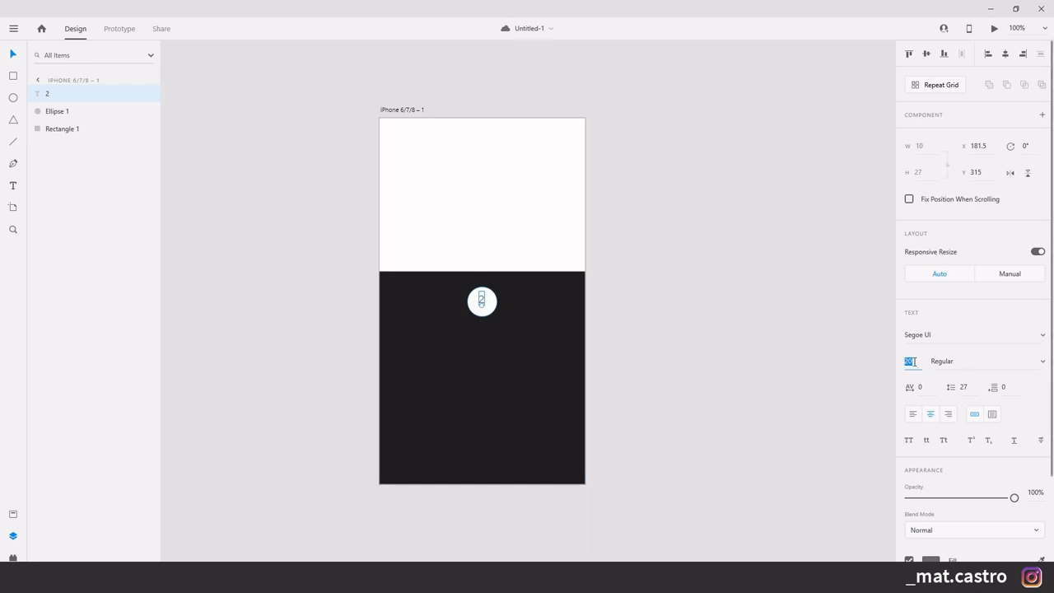
text(26)
key(Return)
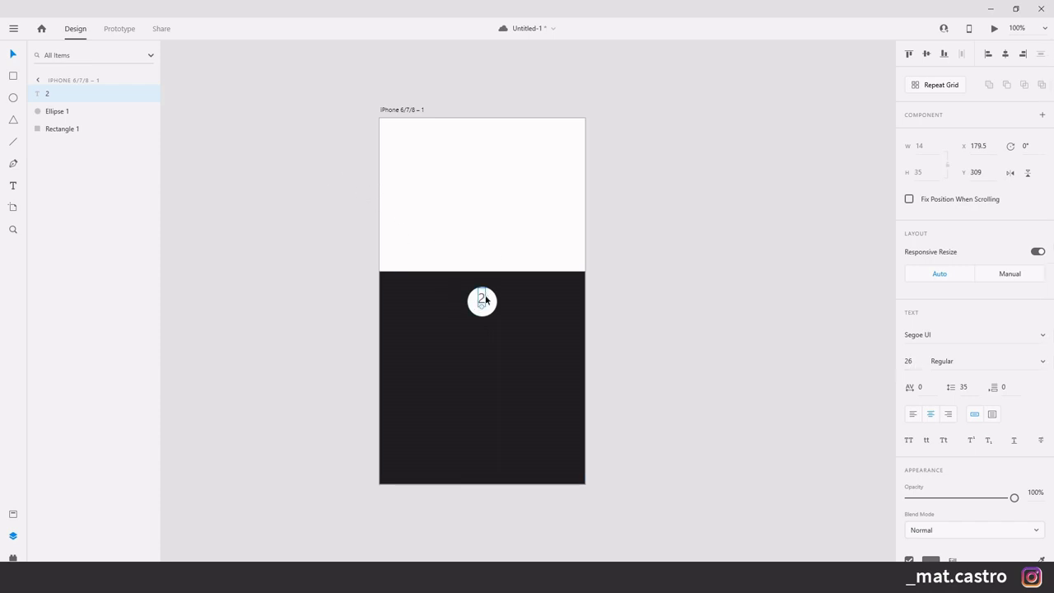
click(664, 308)
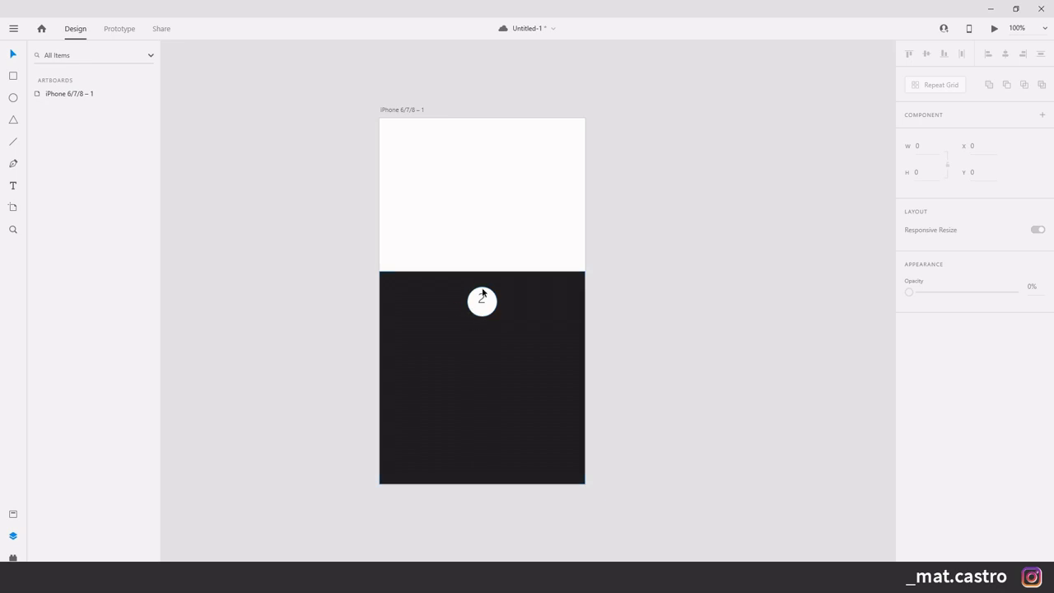
drag(485, 302, 482, 305)
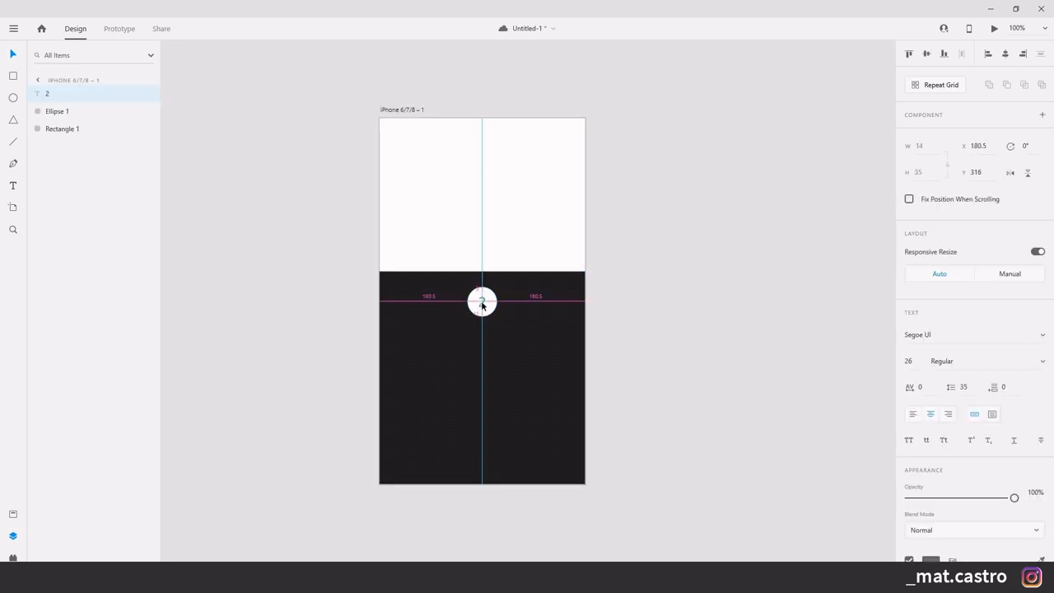
drag(483, 304, 482, 304)
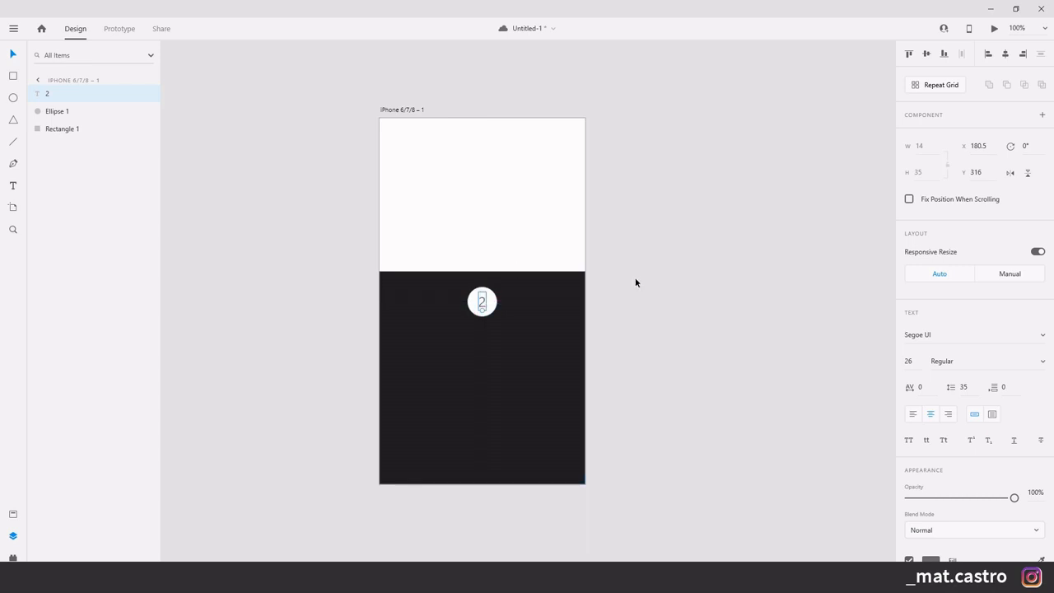
click(684, 280)
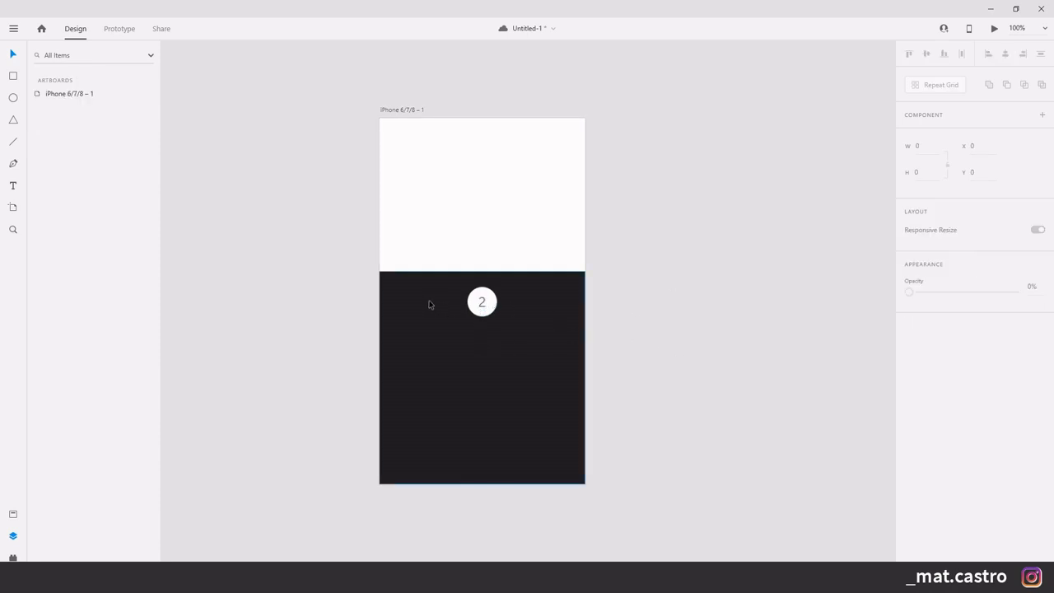
key(ctrl+s)
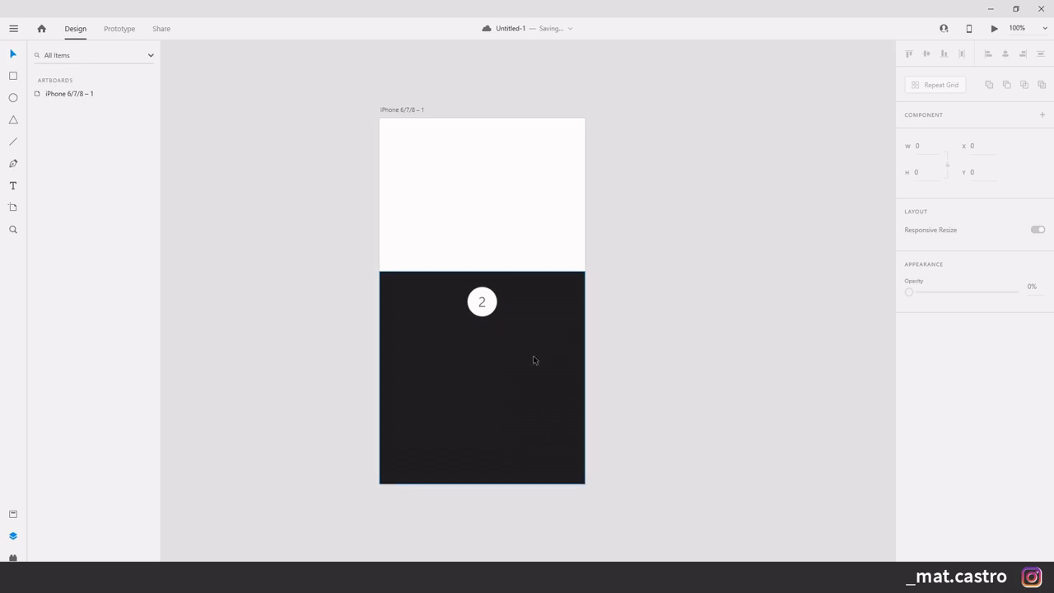
- Select the circle together with its digit 2 and turn them into a component in the document assets
click(481, 303)
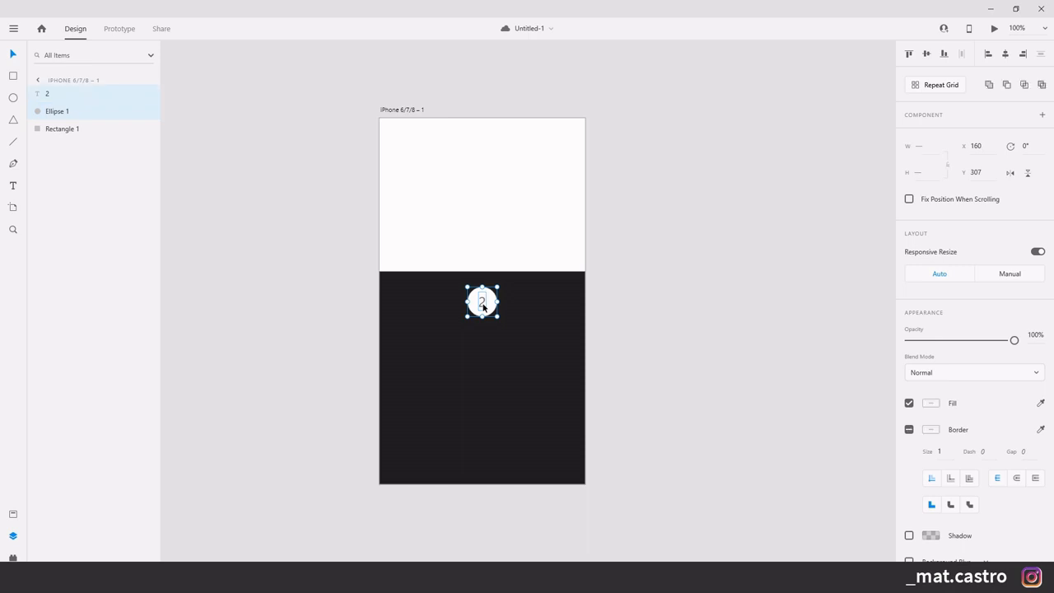
click(637, 304)
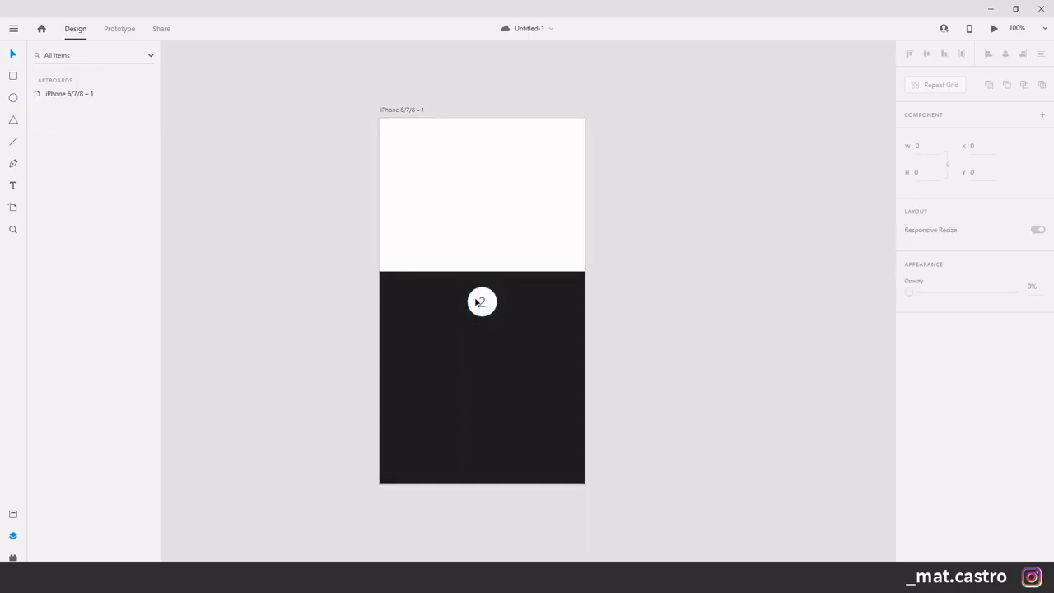
click(481, 302)
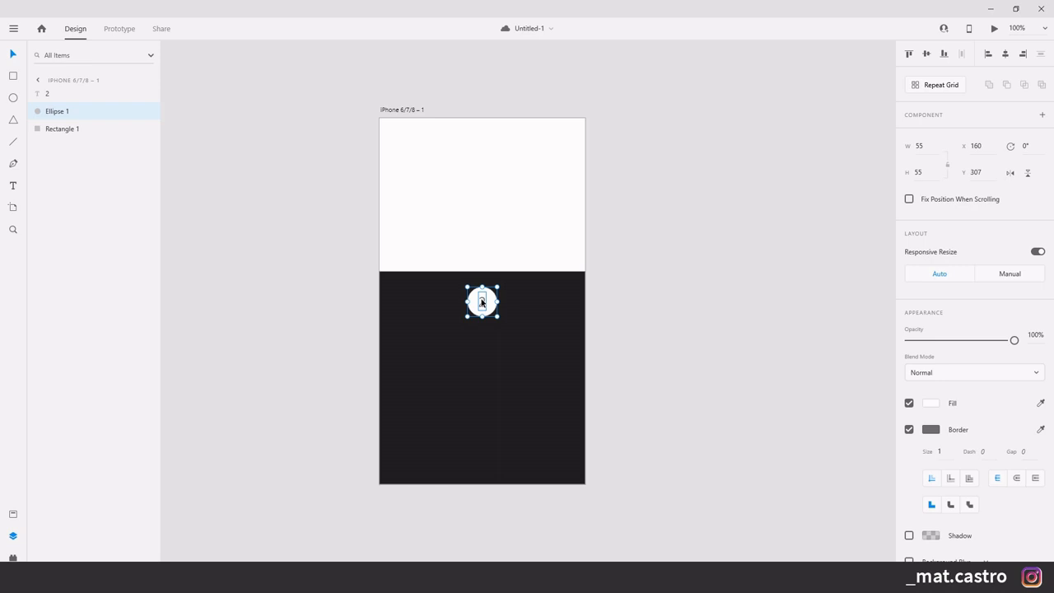
shift+click(482, 302)
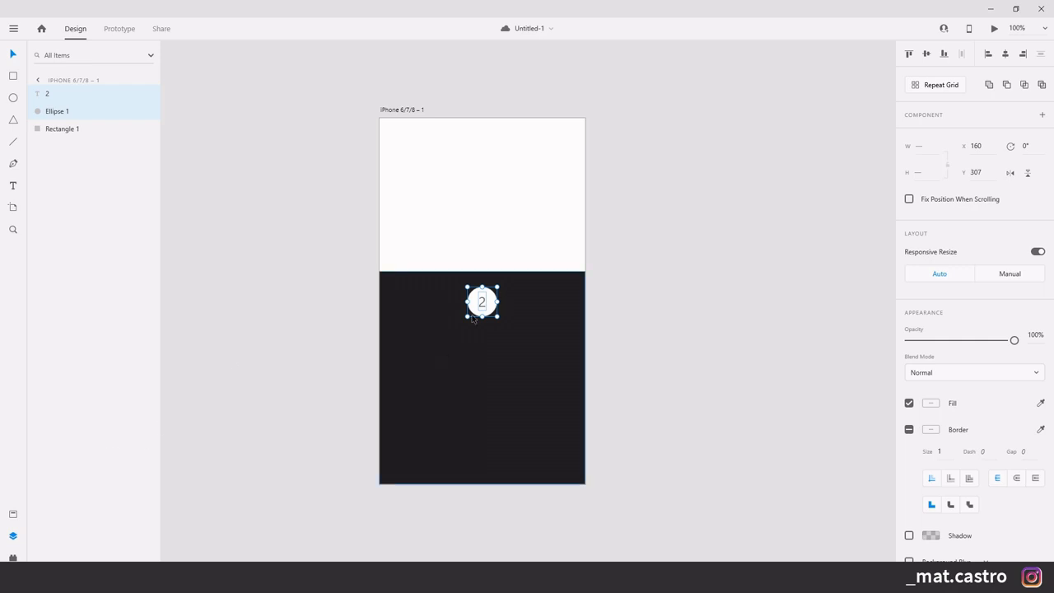
click(13, 516)
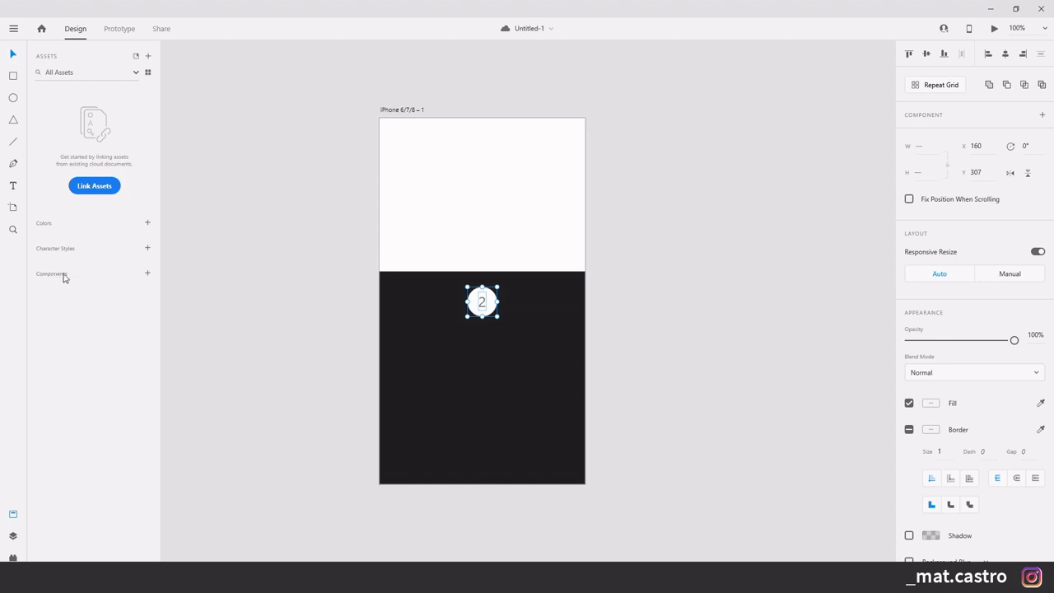
click(148, 274)
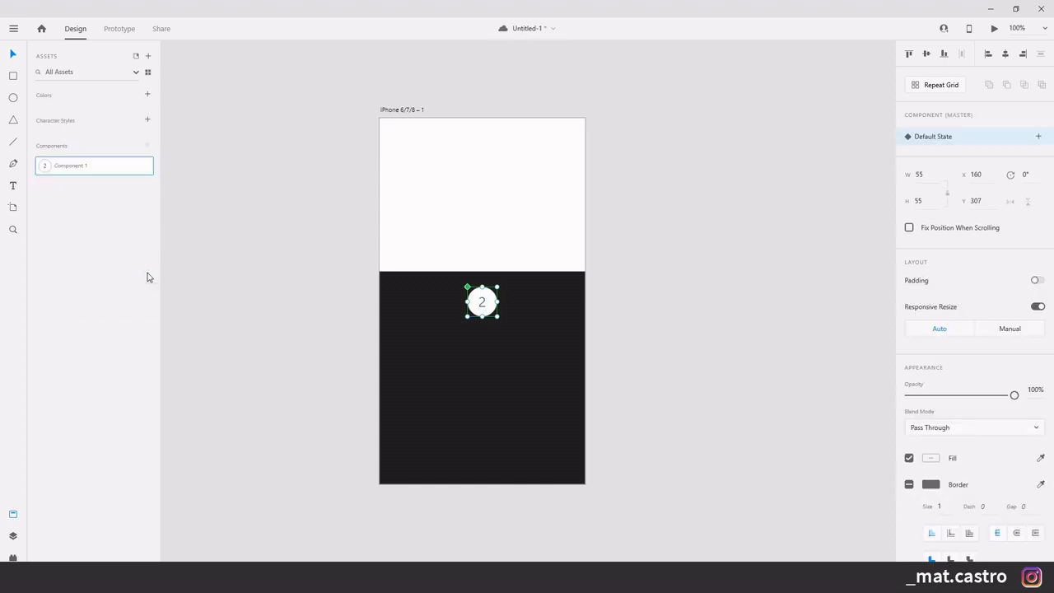
click(84, 167)
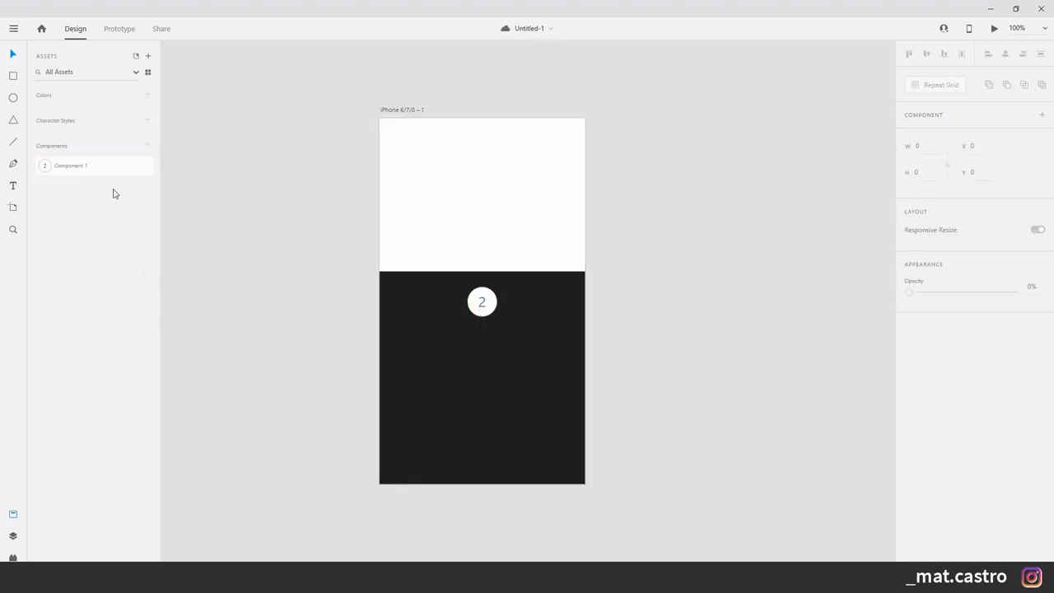
- Duplicate the key component to both sides of the original, leaving 34 between the outer copies and the artboard's edges
click(491, 299)
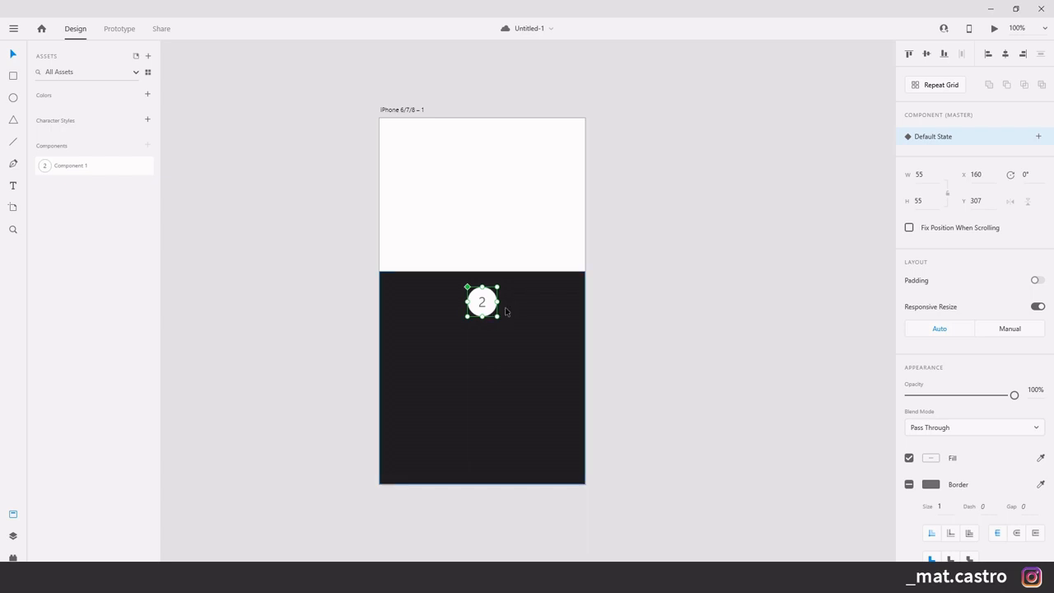
key(alt)
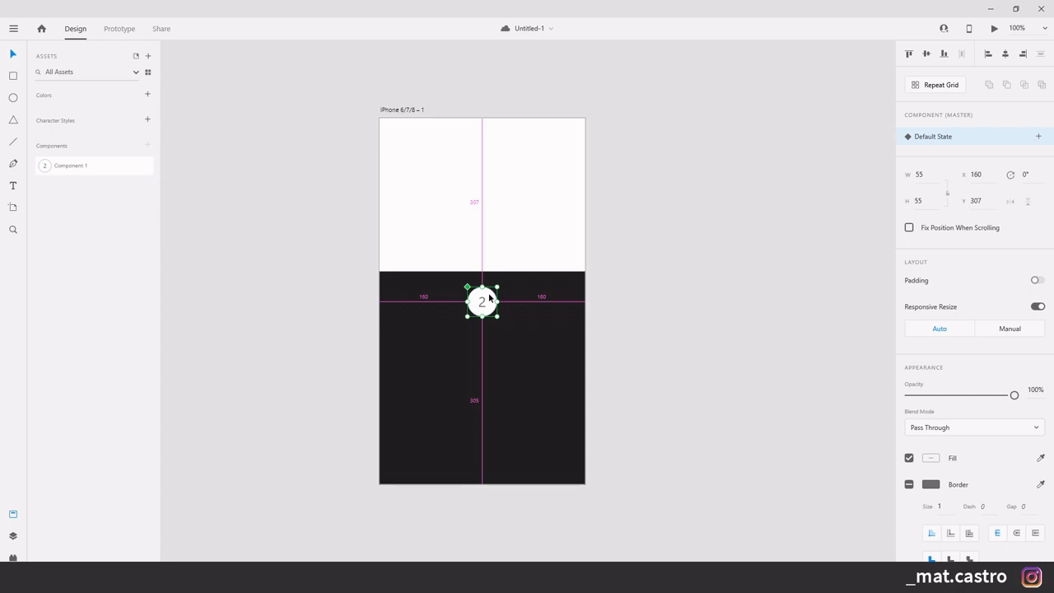
drag(489, 298, 419, 300)
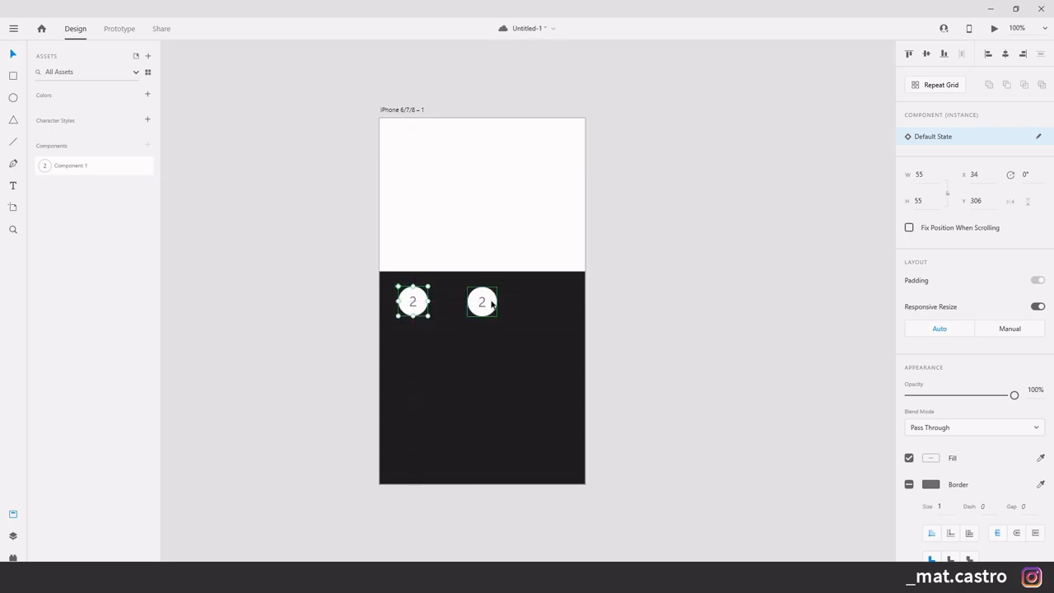
drag(493, 304, 564, 303)
click(632, 304)
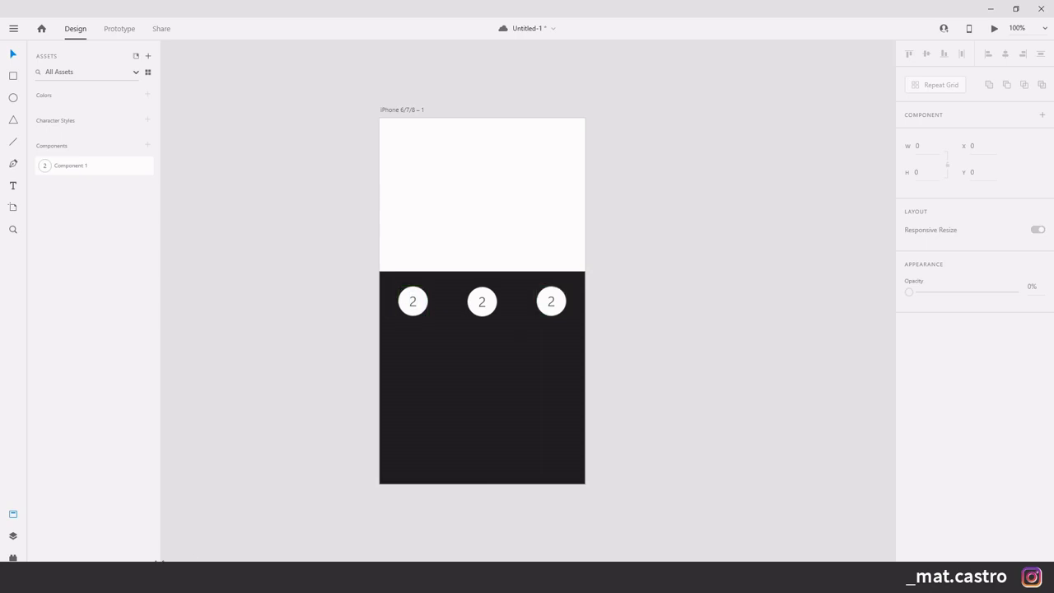
- Check the Vertbase keypad layout in the browser and duplicate the row of three keys below the first at Y 388
click(188, 548)
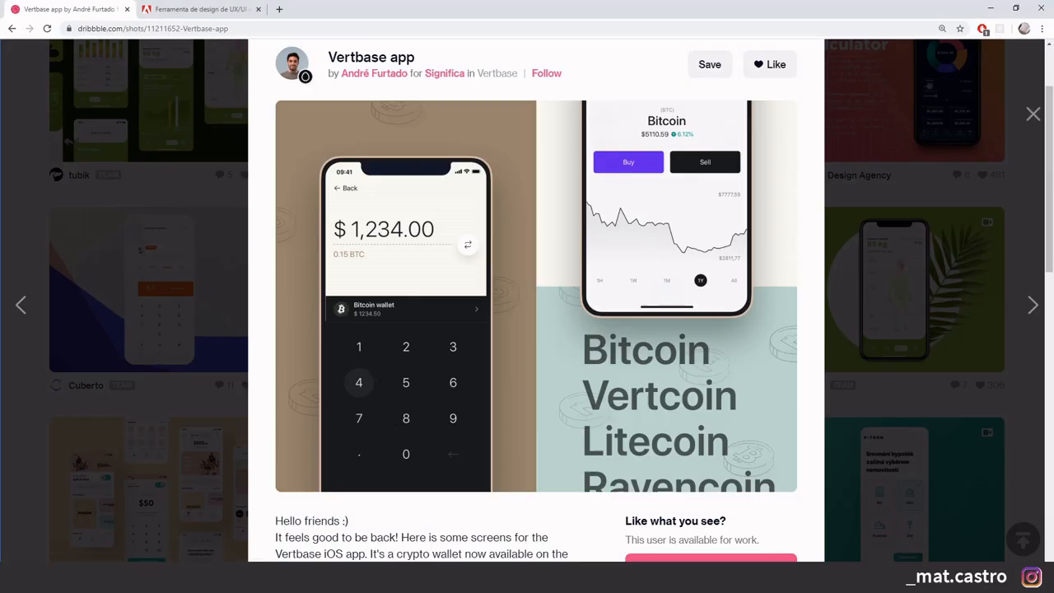
key(alt+Tab)
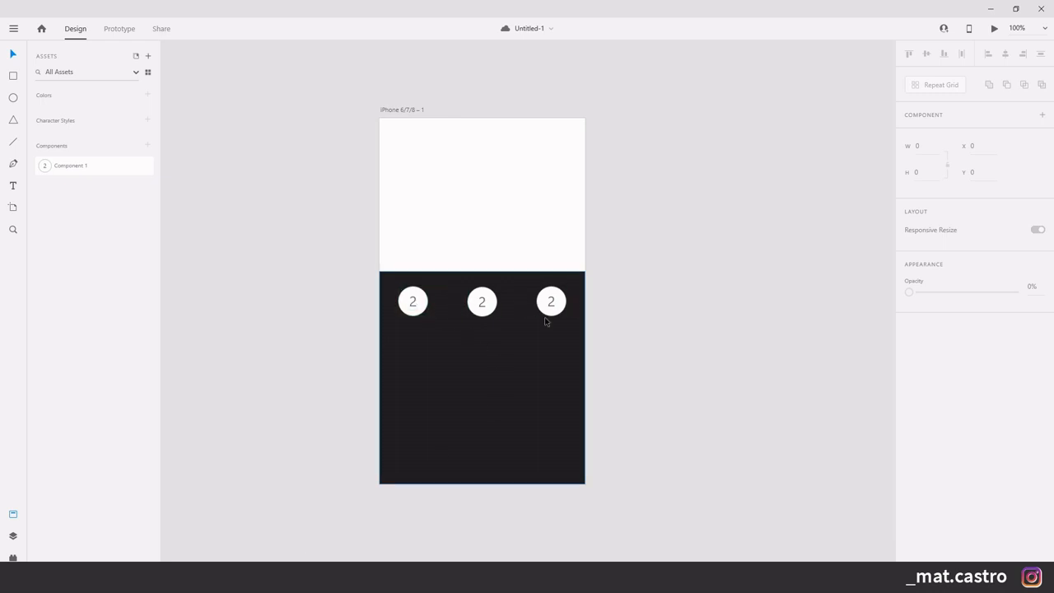
click(413, 298)
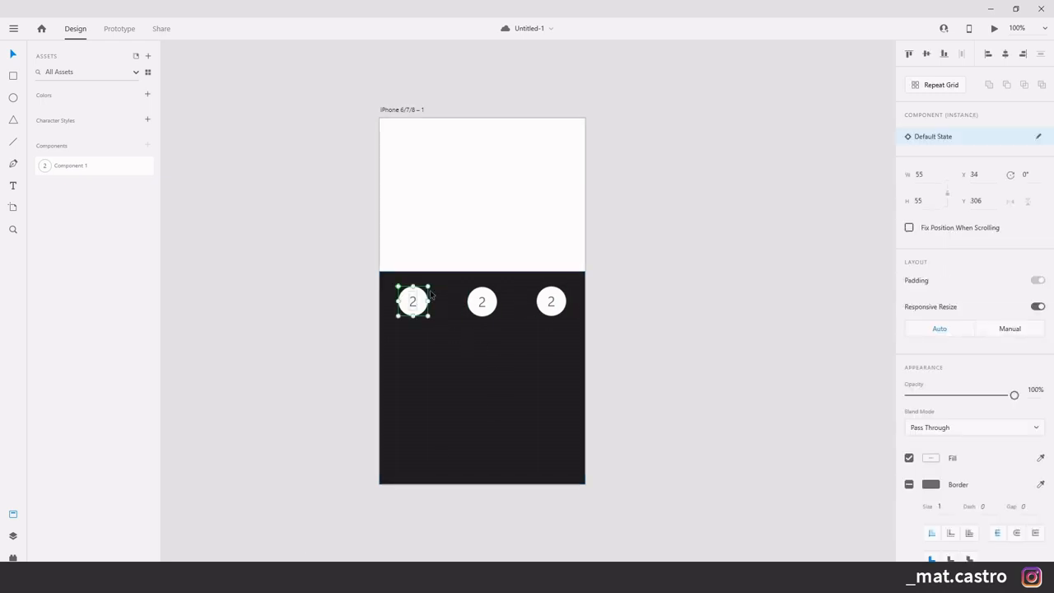
shift+click(480, 298)
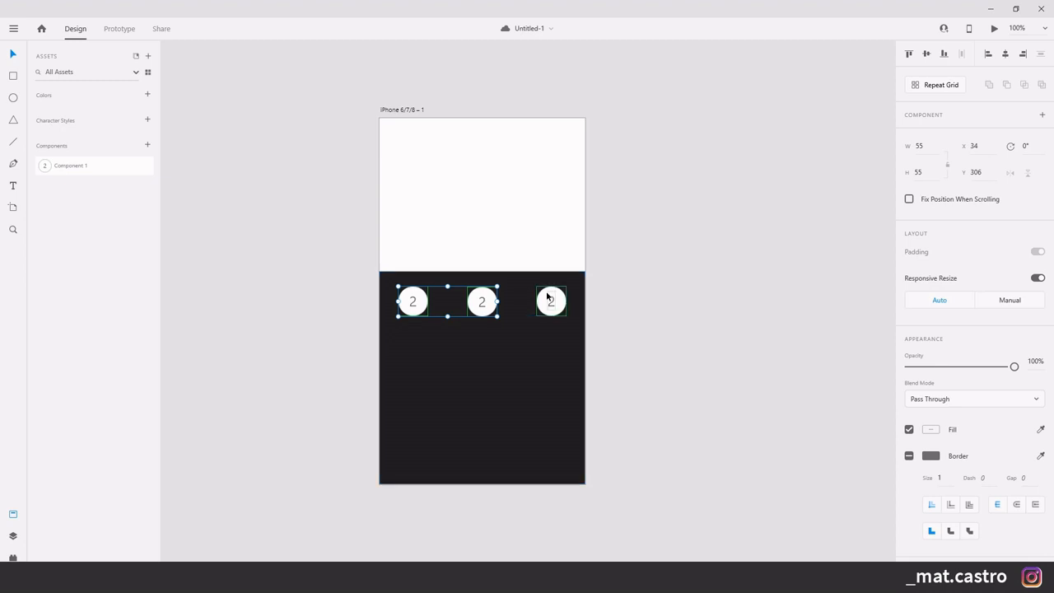
shift+click(545, 297)
key(alt)
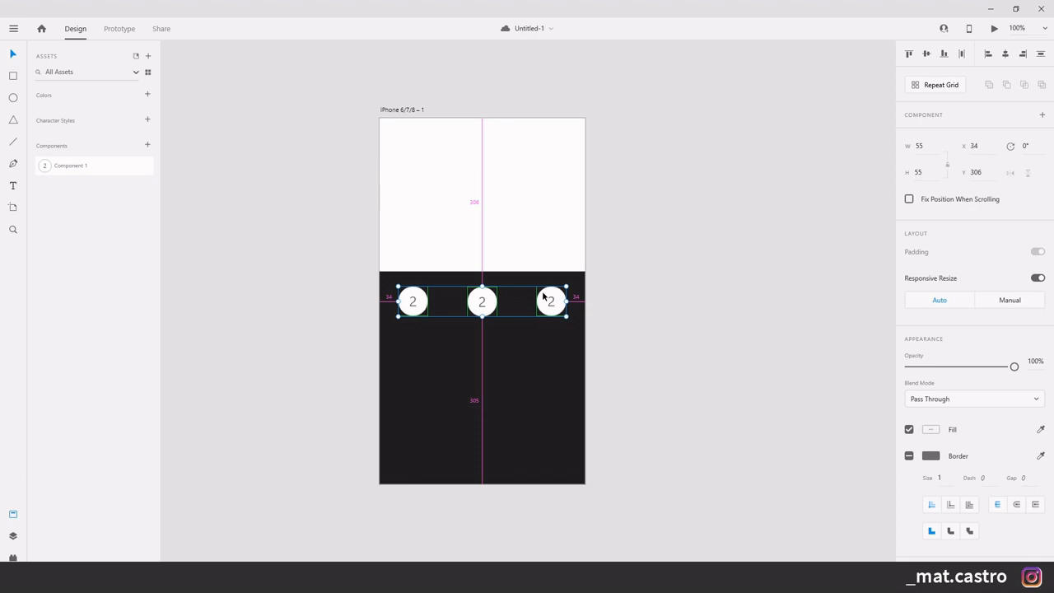
drag(542, 296, 545, 344)
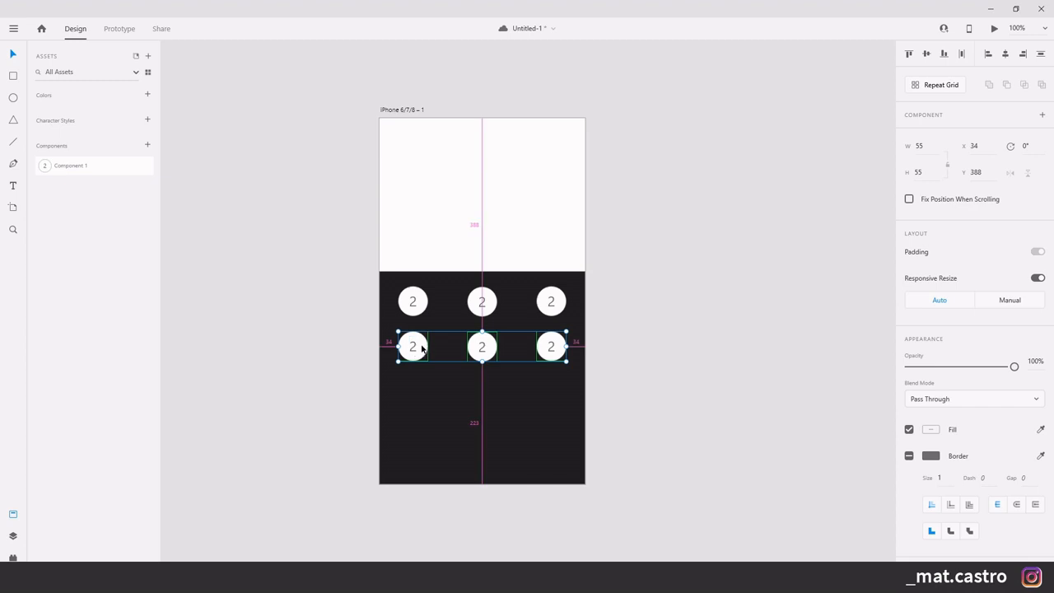
- Duplicate the row of three keys twice more below the second row with the same spacing, making a four-row keypad
drag(422, 349, 411, 388)
drag(483, 388, 491, 433)
click(684, 354)
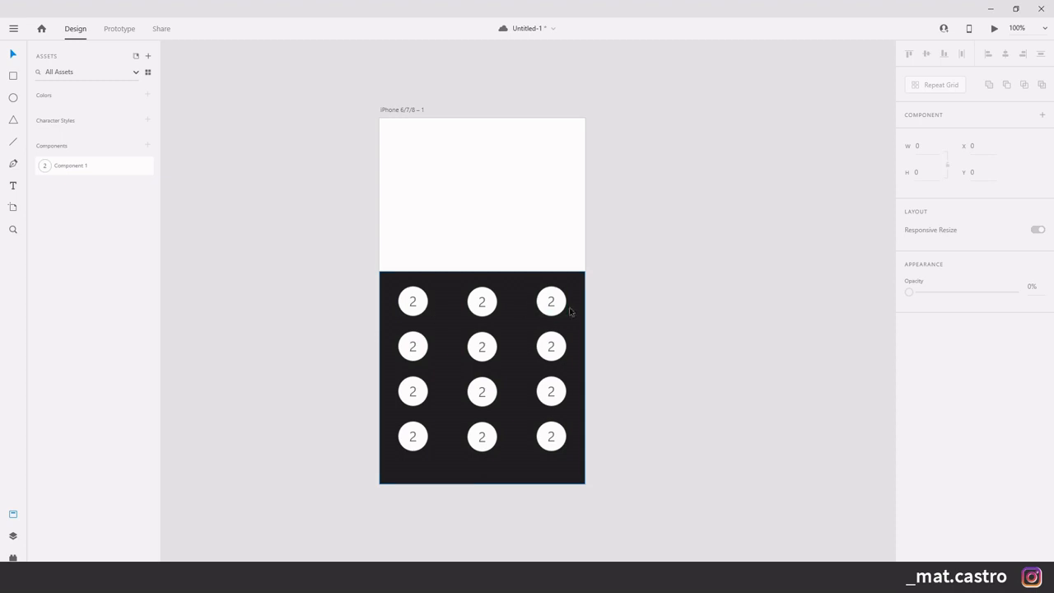
- Change the digit in the master key, the middle one of the first row, to 3
double_click(482, 305)
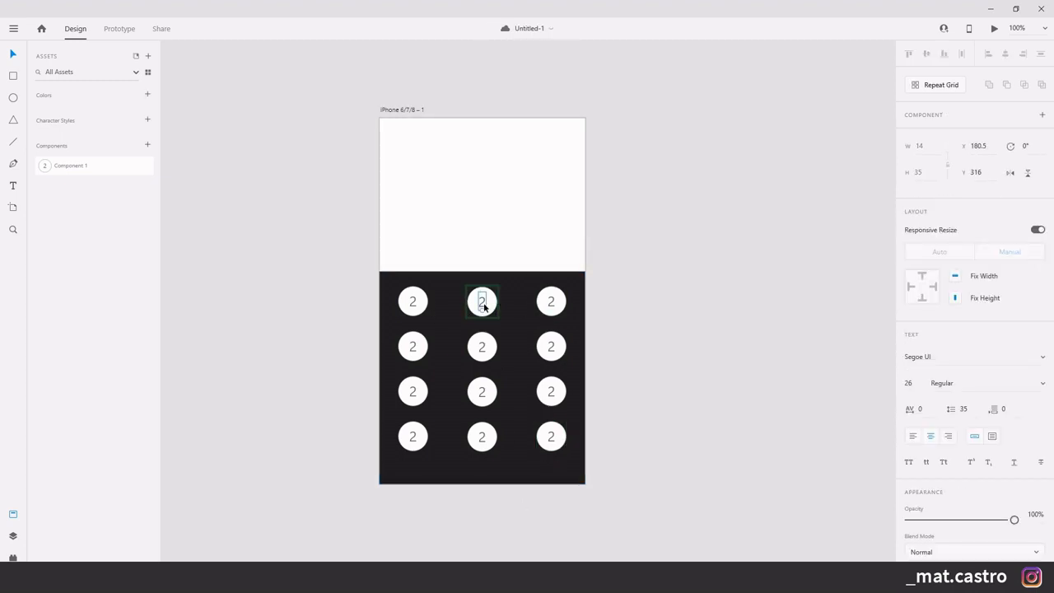
double_click(480, 301)
text(3)
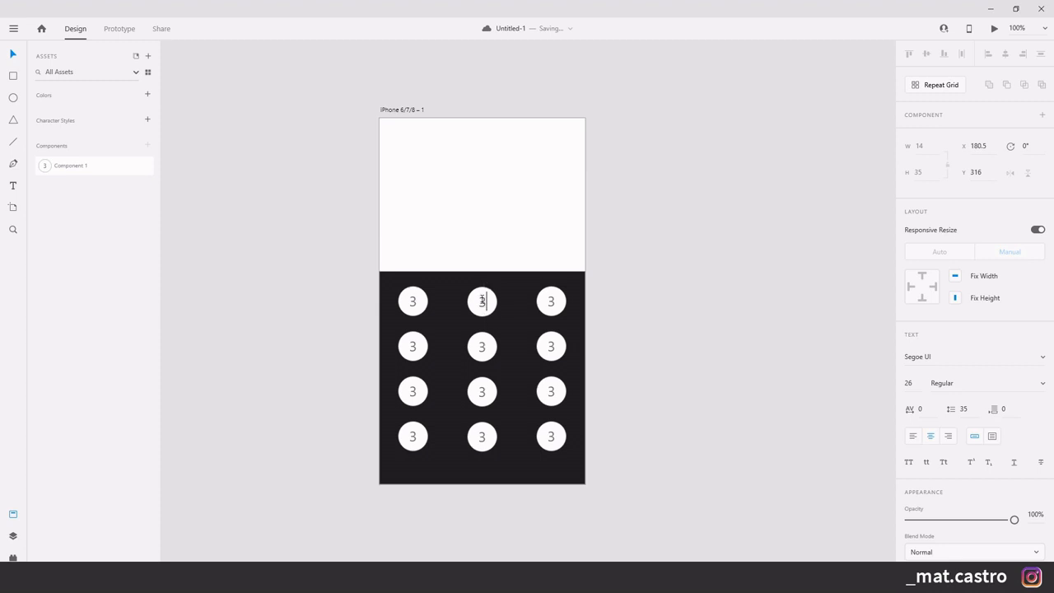
key(Escape)
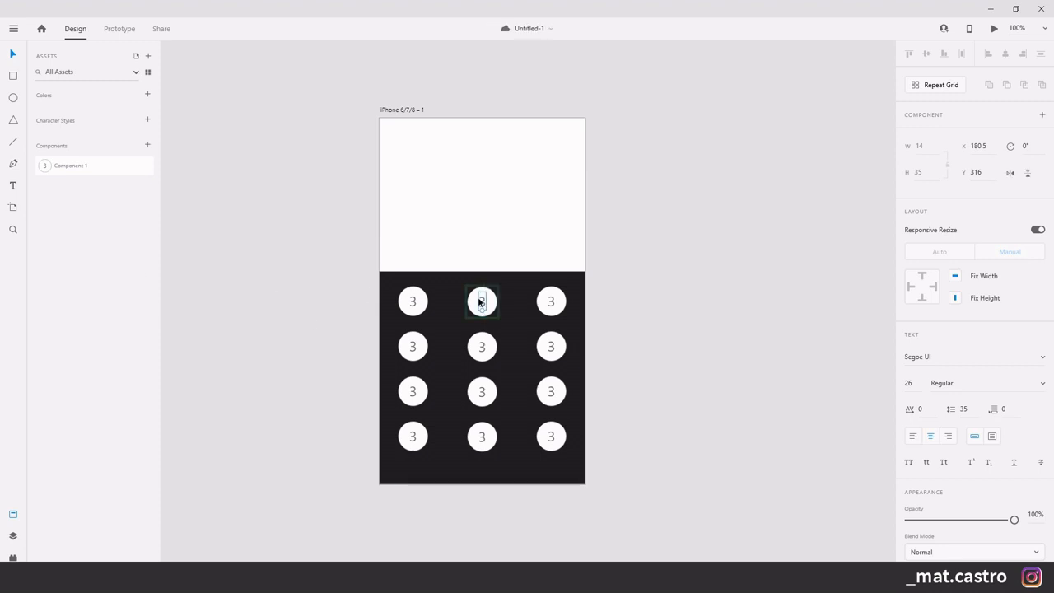
- Change the digit of the first key in the first row to 1
click(416, 303)
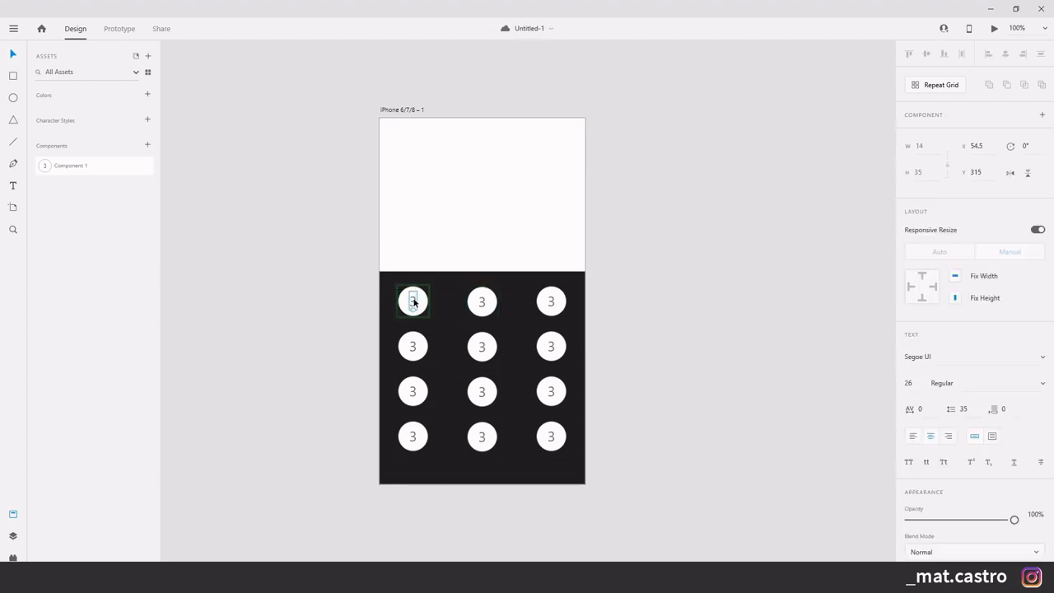
double_click(415, 303)
text(1)
key(Escape)
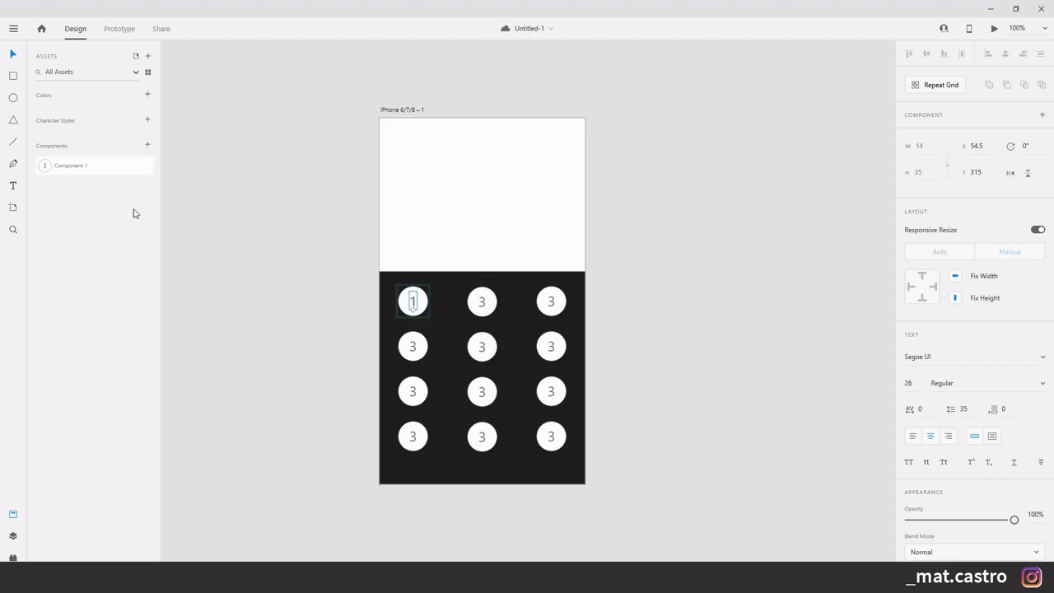
- Open the master of Component 1 for editing and change its digit to 2
right_click(79, 169)
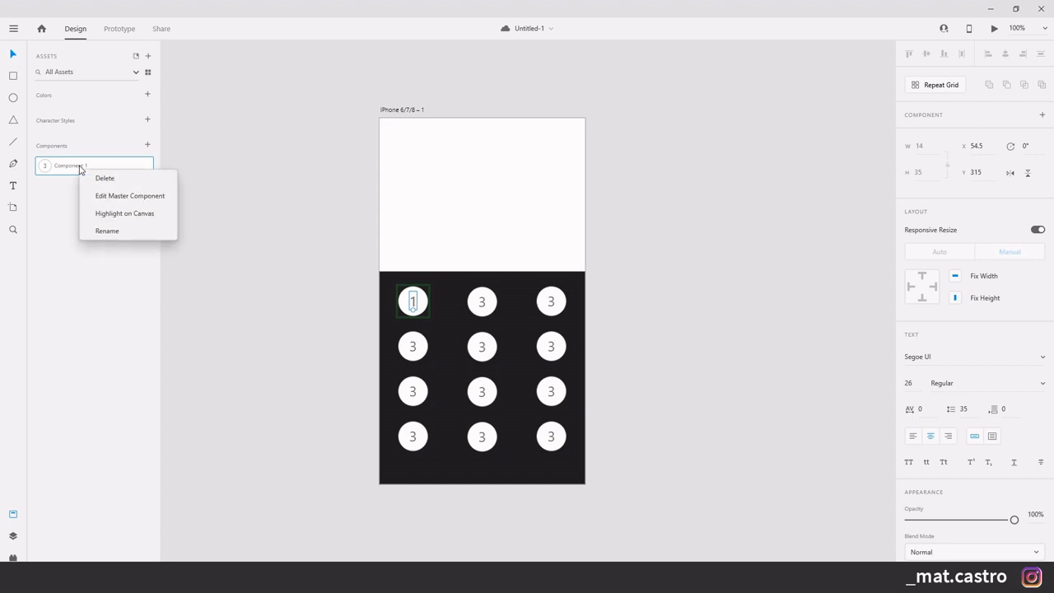
click(125, 197)
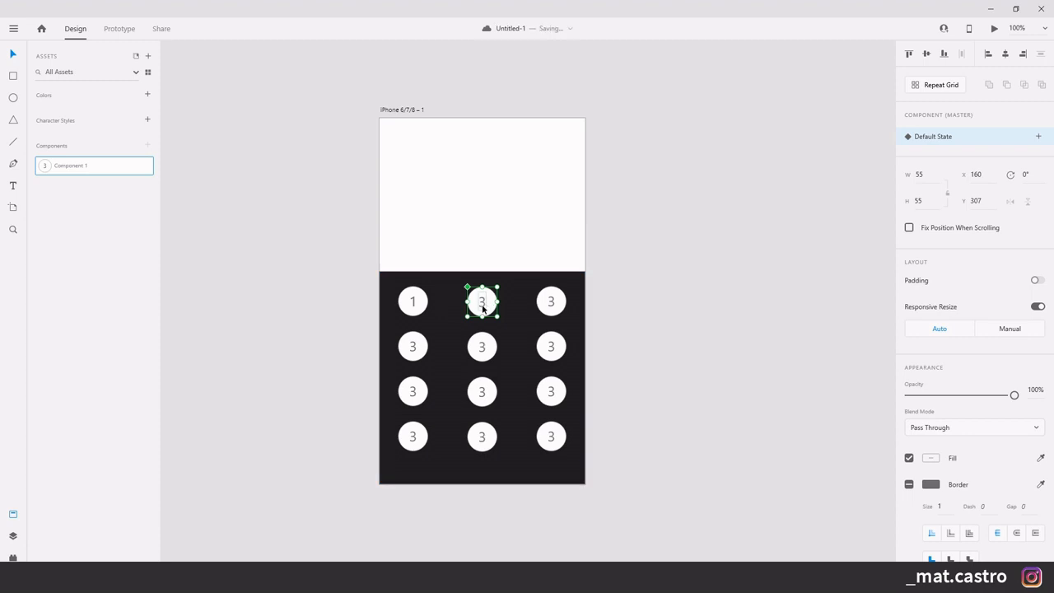
double_click(482, 303)
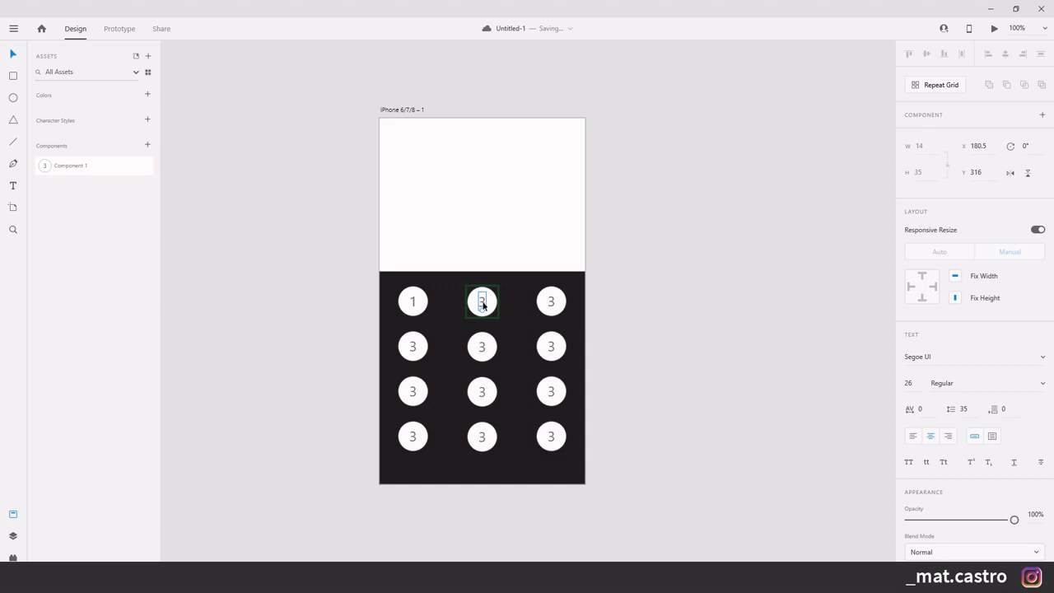
double_click(482, 303)
text(2)
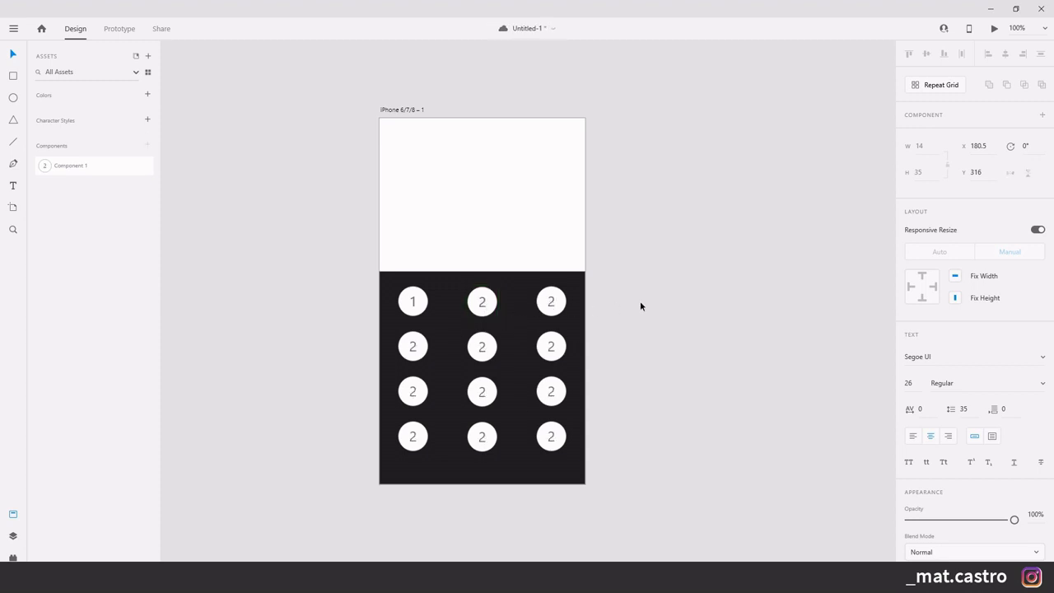
key(Escape)
- Save the document and set the fill of the master key's circle to dark grey #373737
click(493, 303)
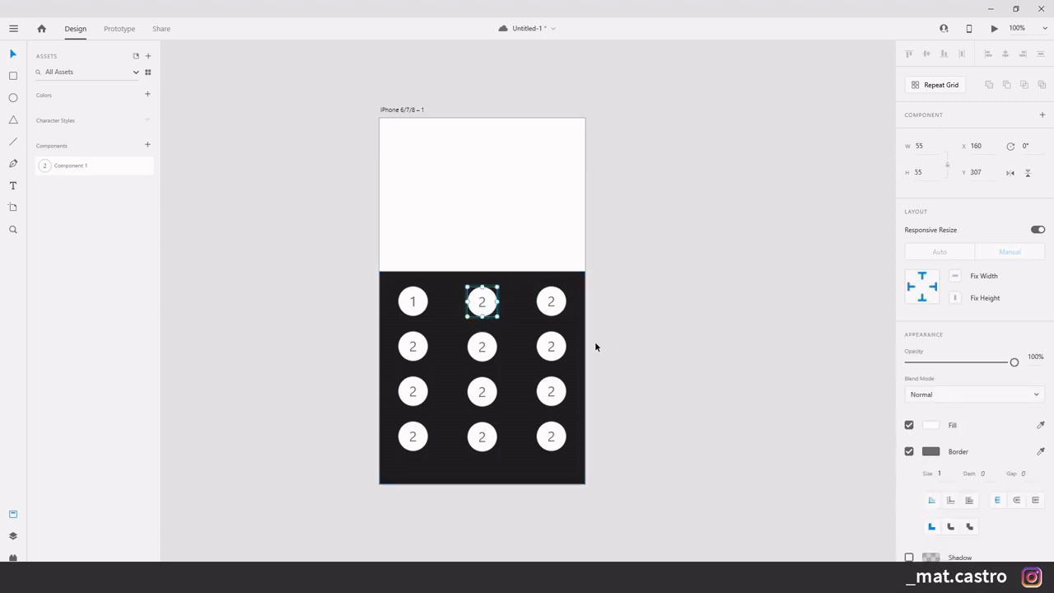
key(ctrl+s)
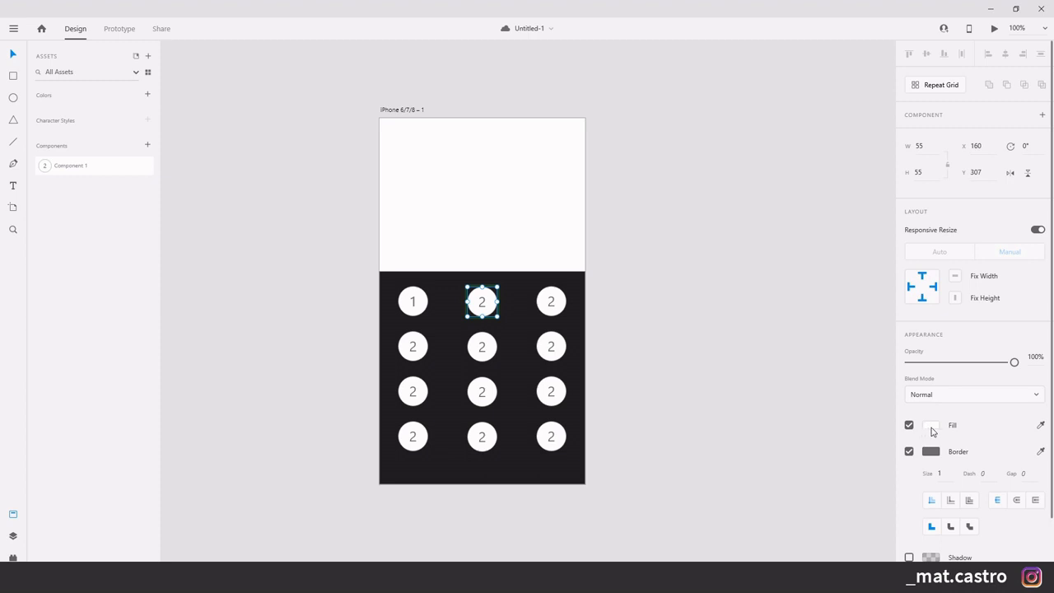
click(931, 426)
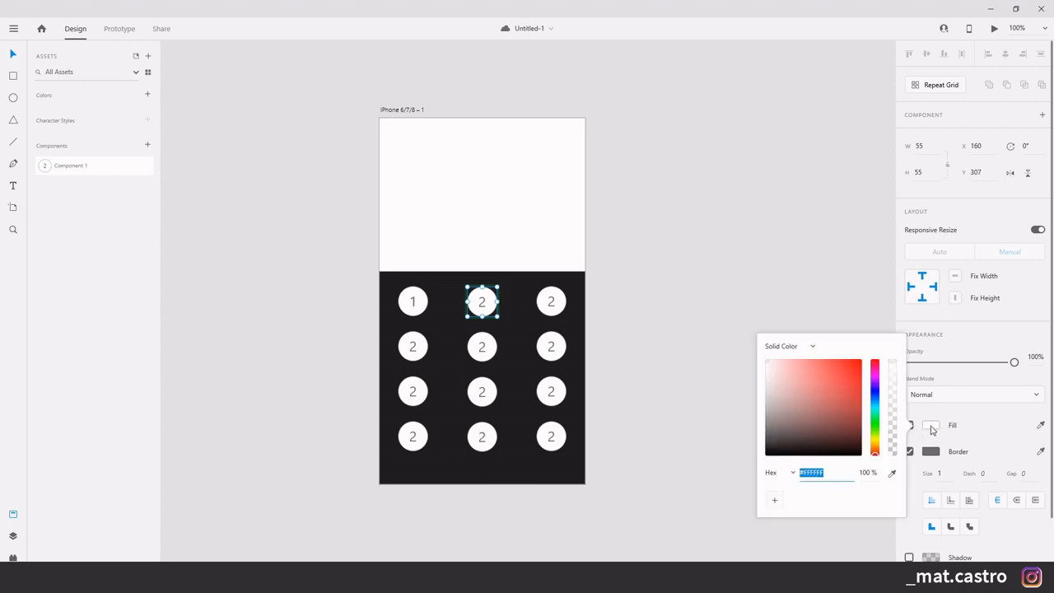
drag(818, 423, 751, 435)
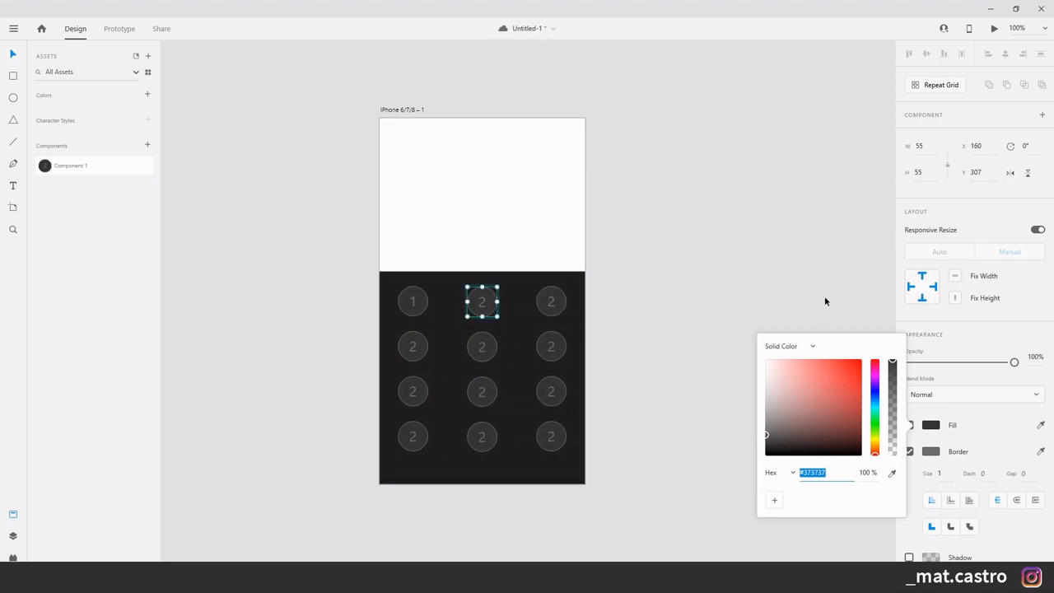
click(684, 375)
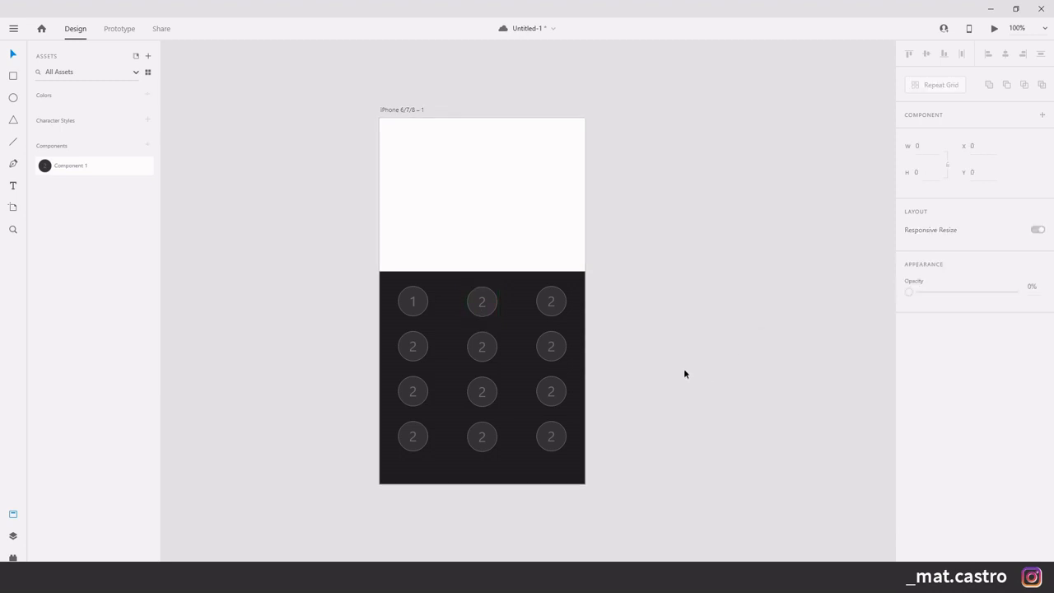
- Check the digit colour in the Vertbase reference in the browser and set the master key's digit fill to white
click(482, 306)
double_click(482, 306)
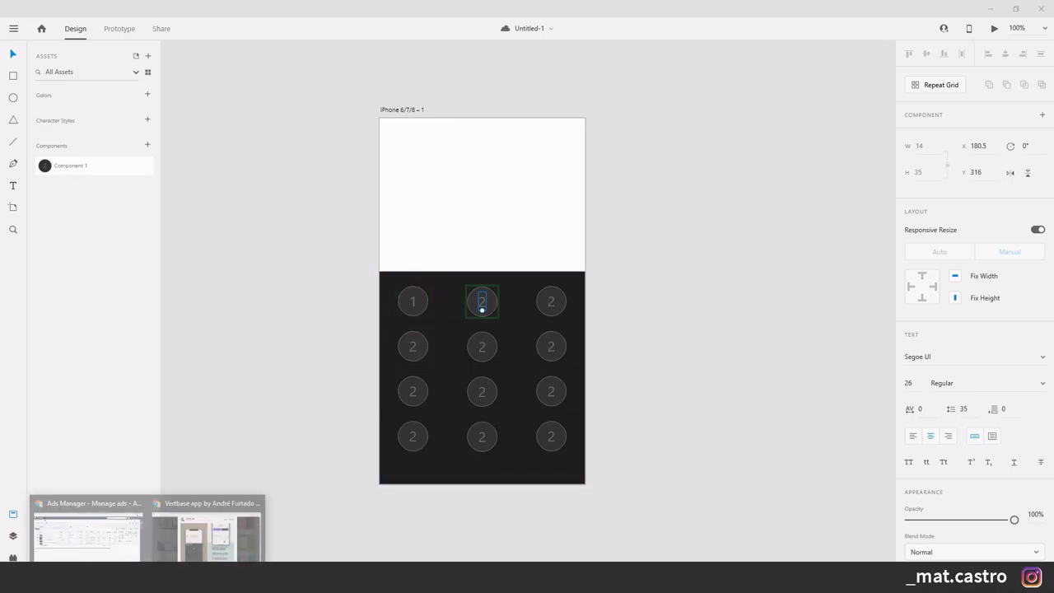
click(130, 530)
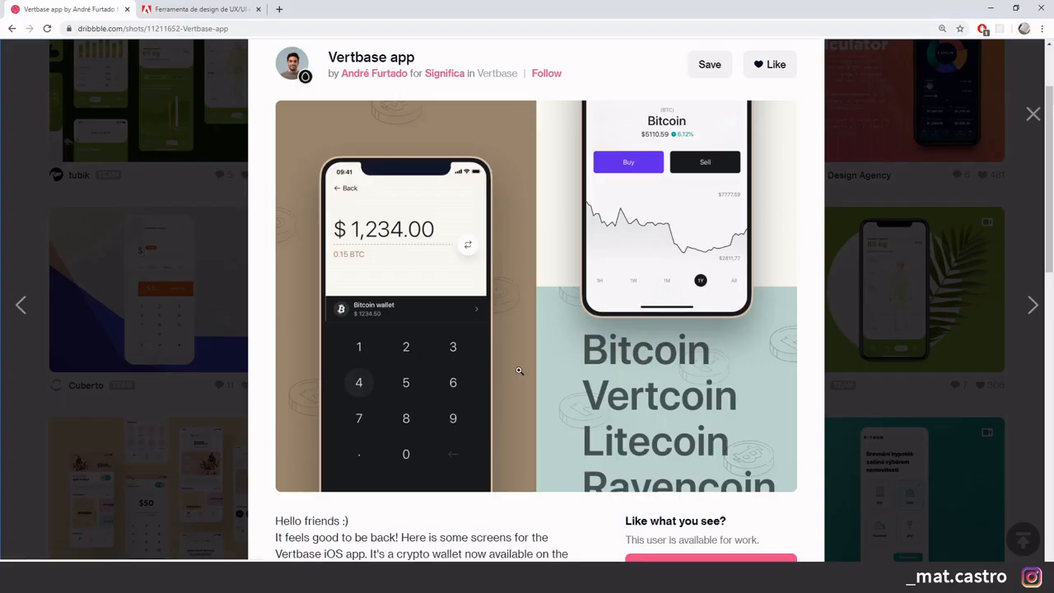
click(272, 577)
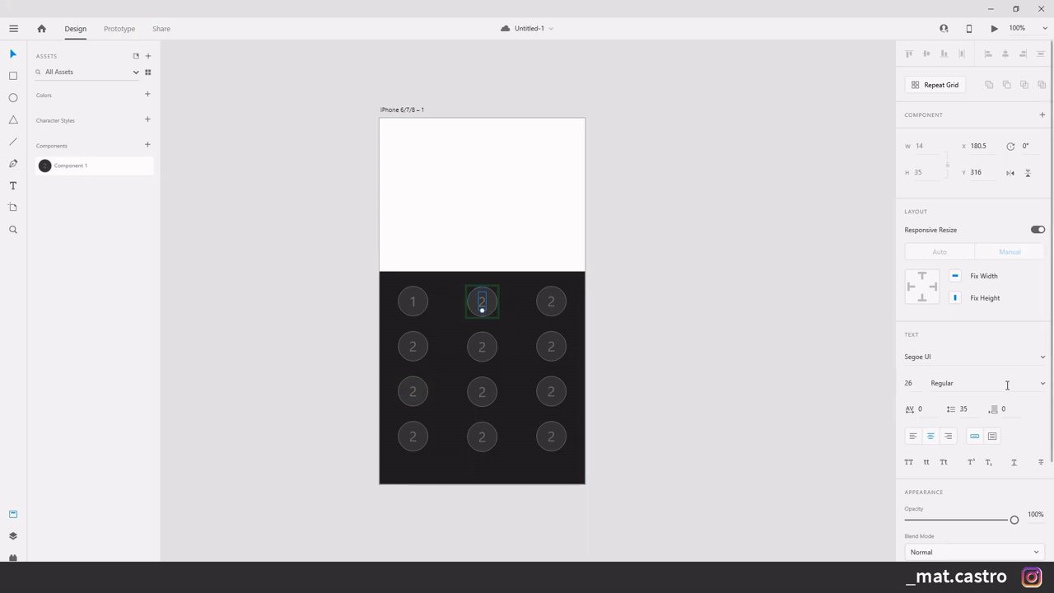
scroll(947, 396, down, 3)
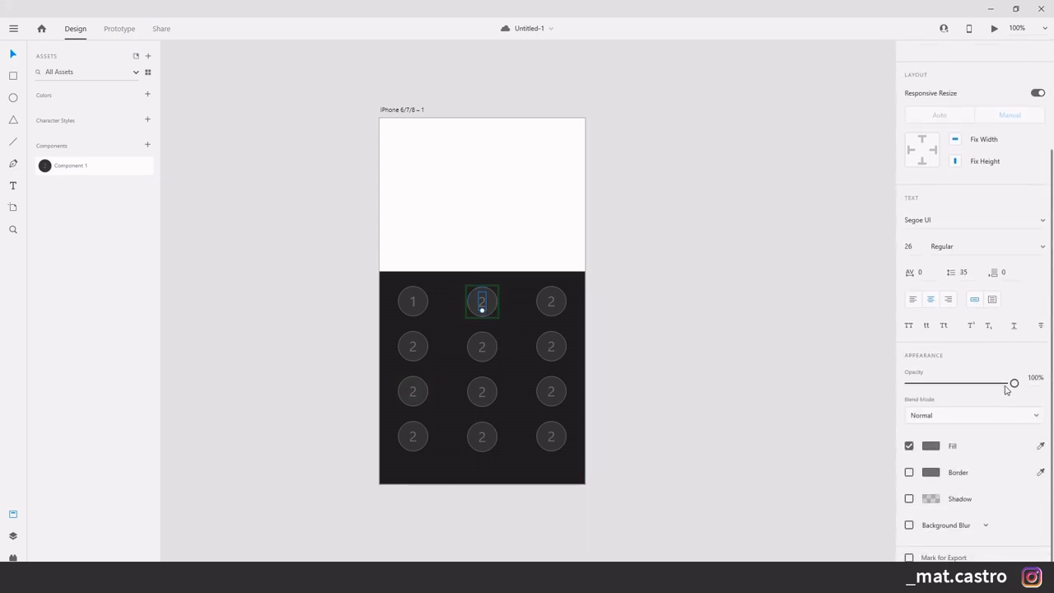
click(933, 449)
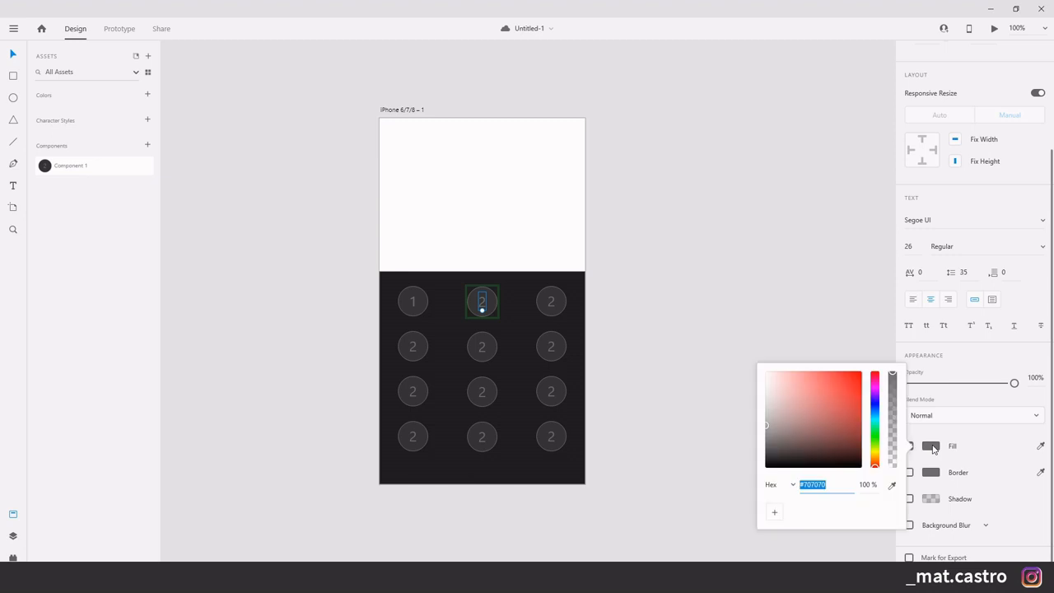
click(645, 362)
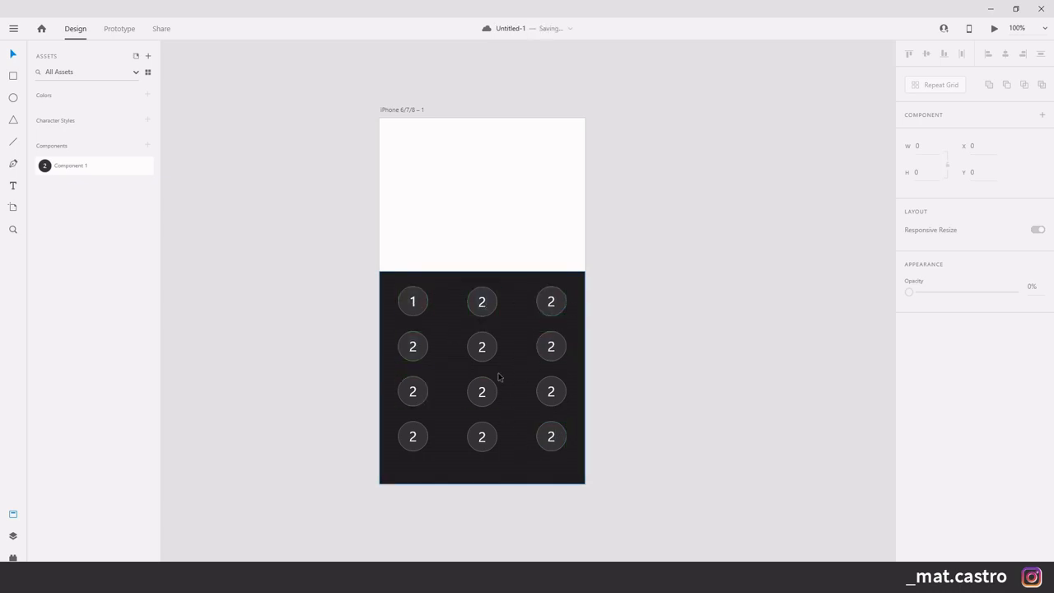
- Relabel the keys in reading order with 3 to 9 and change the middle key of the last row to 0
click(551, 303)
double_click(551, 305)
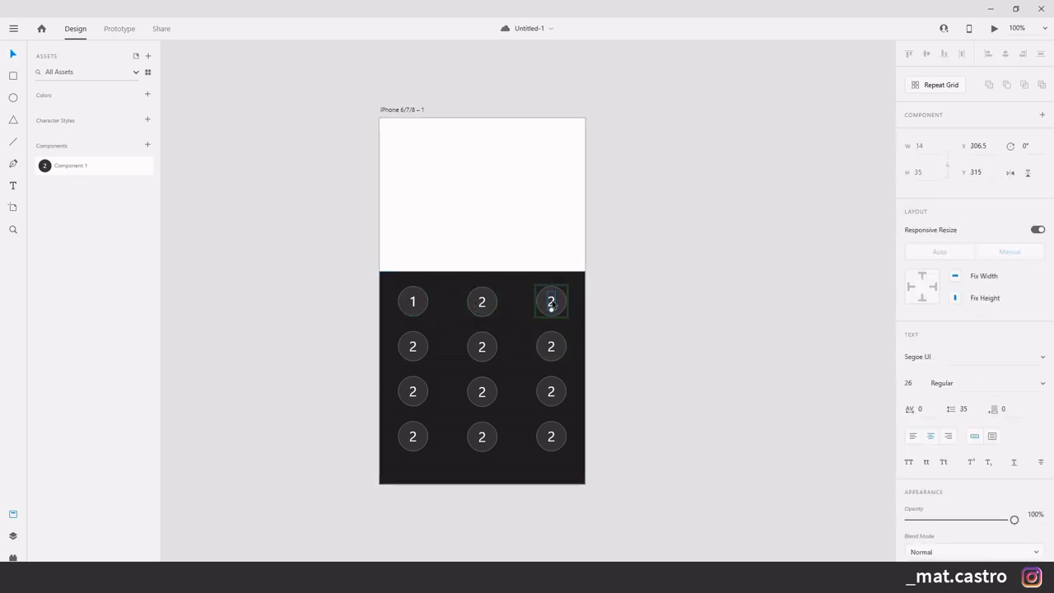
key(ctrl+a)
text(3)
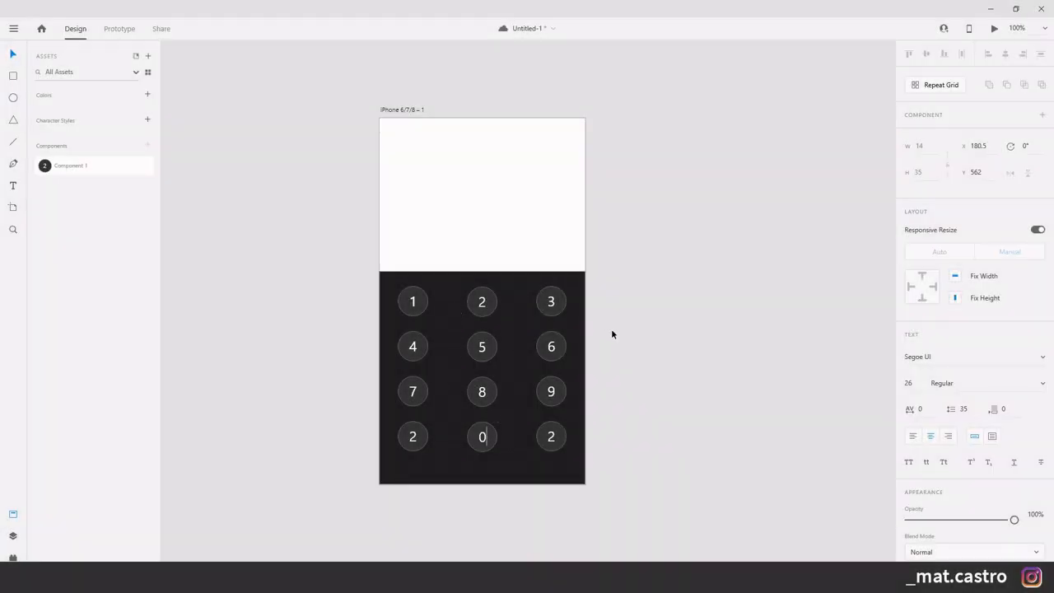
key(Escape)
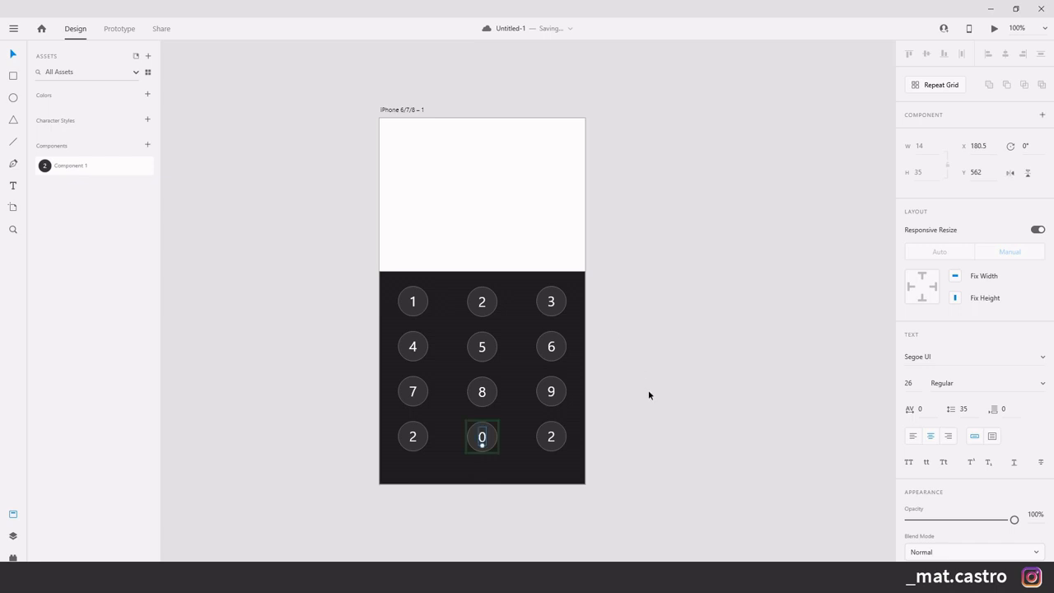
click(692, 434)
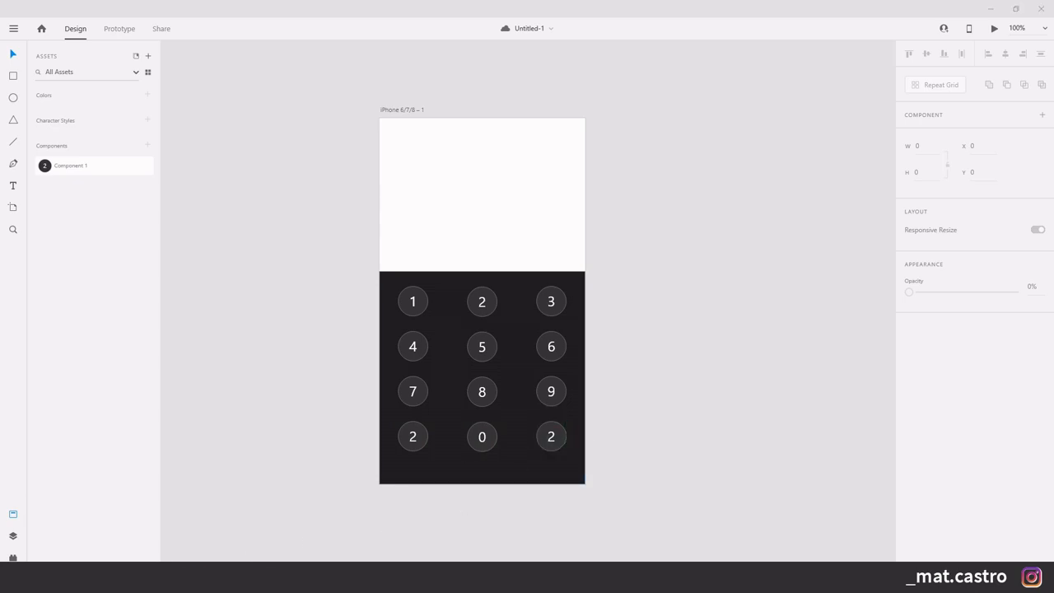
- Delete the two outer keys of the last row, on either side of the 0
key(alt+Tab)
click(420, 437)
key(Delete)
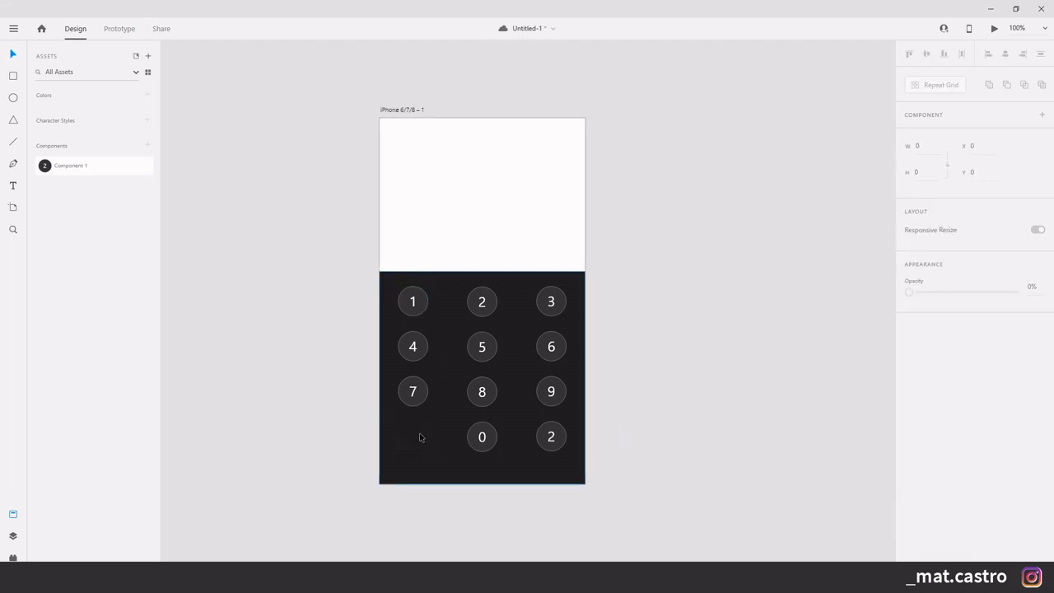
click(564, 445)
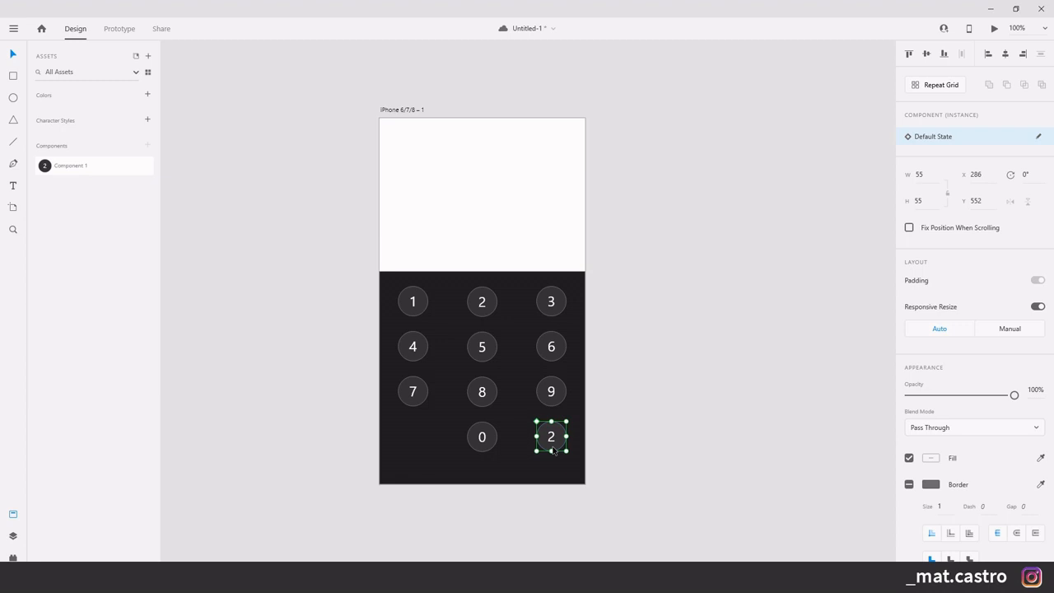
key(Delete)
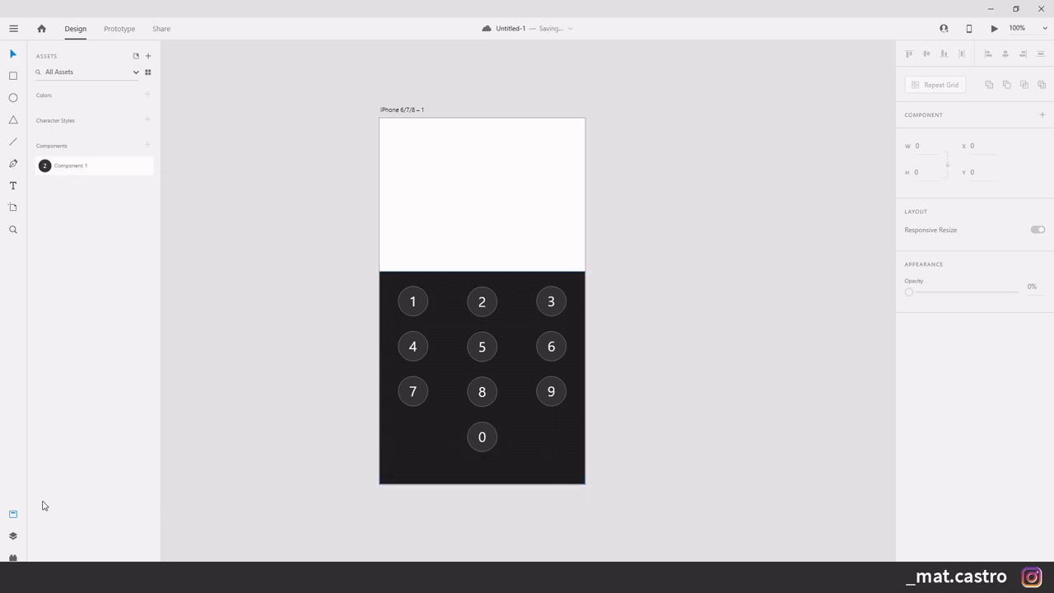
- Show the list of installed plugins, search the plugin catalogue for "icons 4 design" and close the catalogue
click(13, 557)
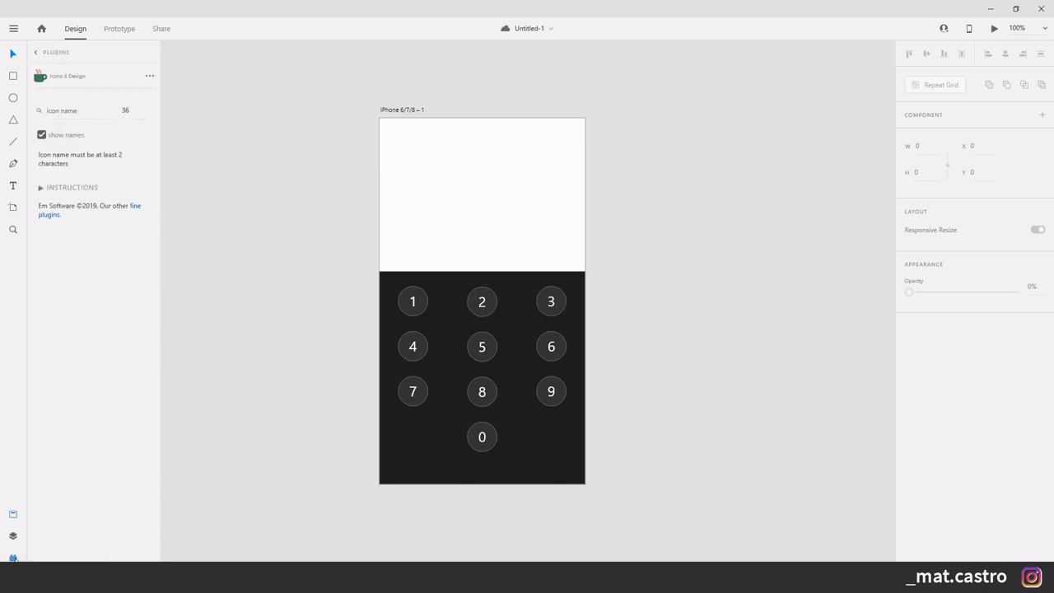
click(37, 53)
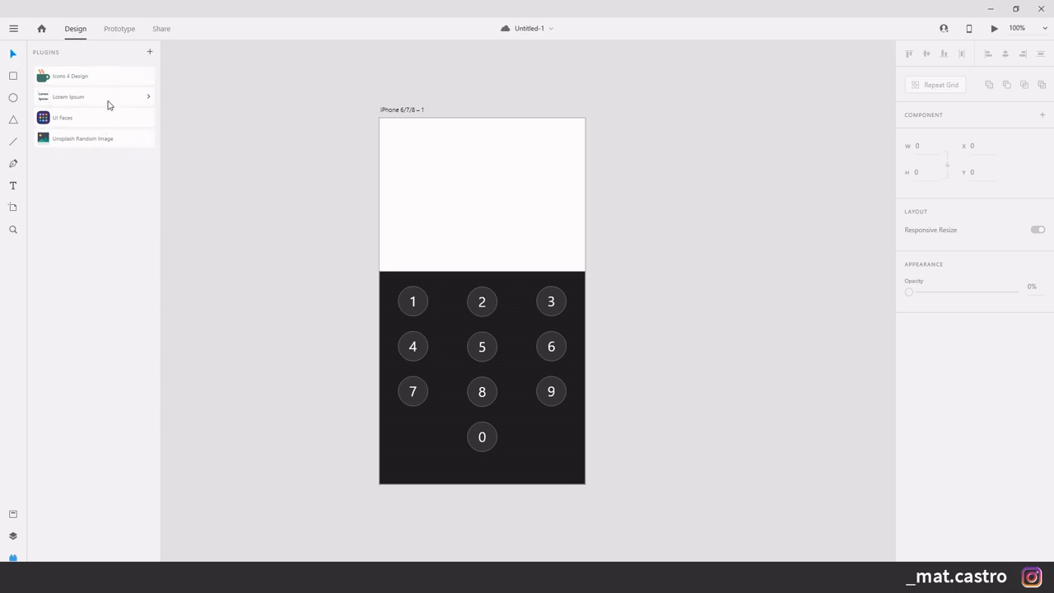
click(150, 53)
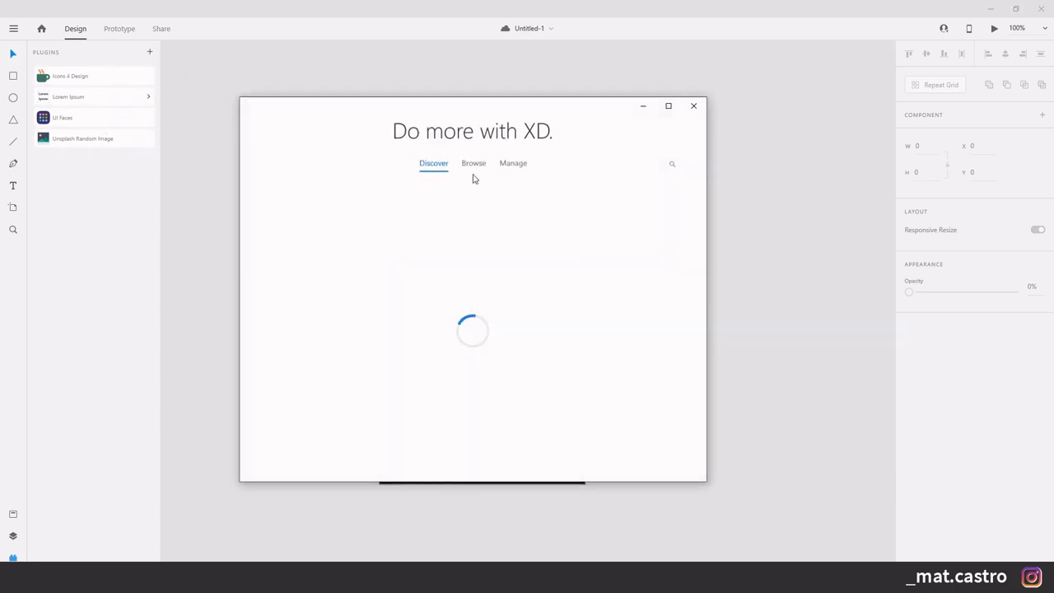
click(475, 164)
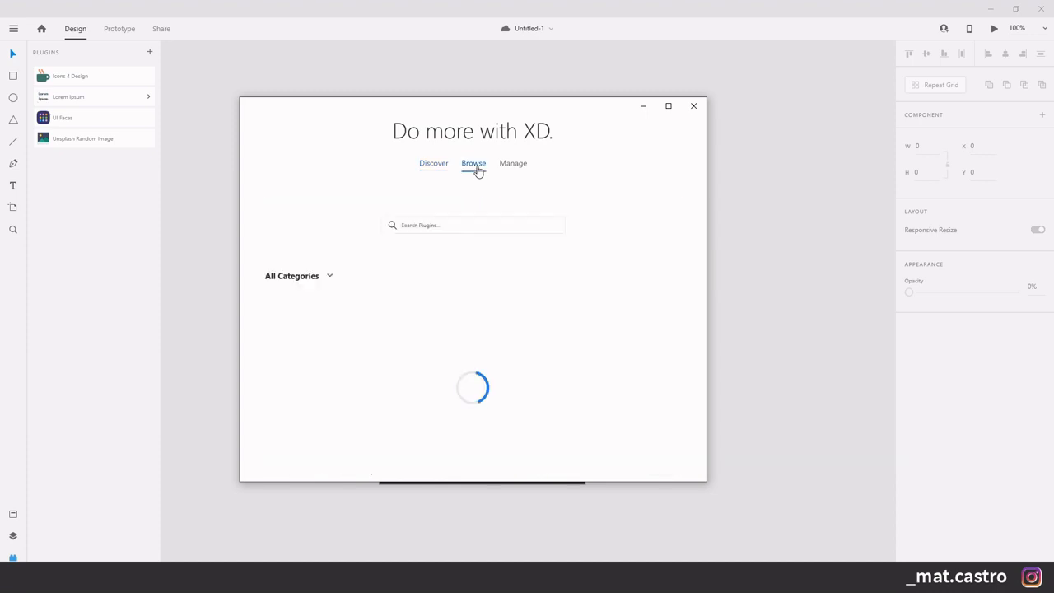
click(455, 224)
text(icons)
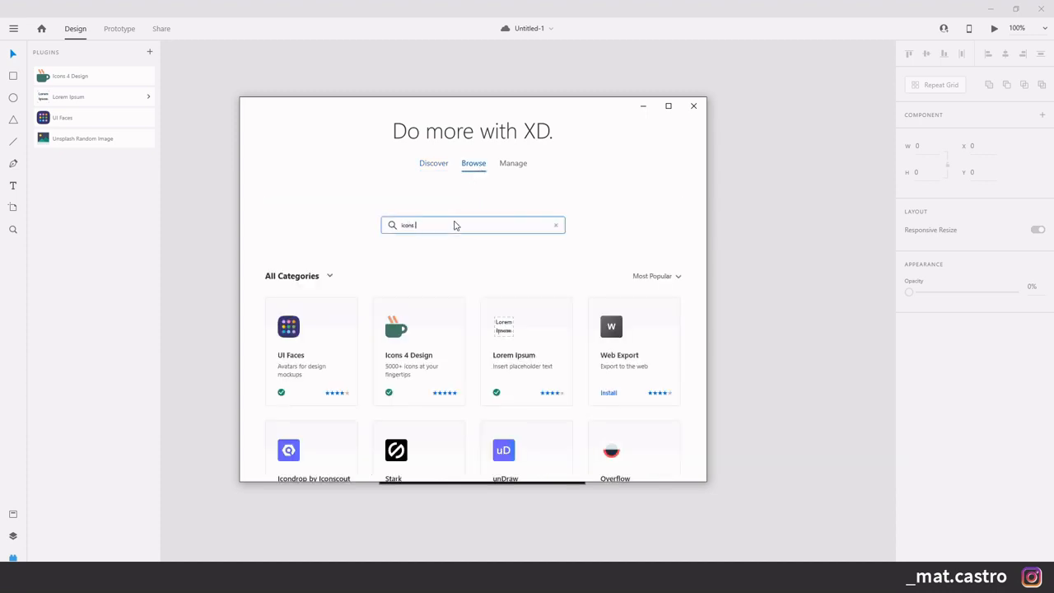
text( 4 design)
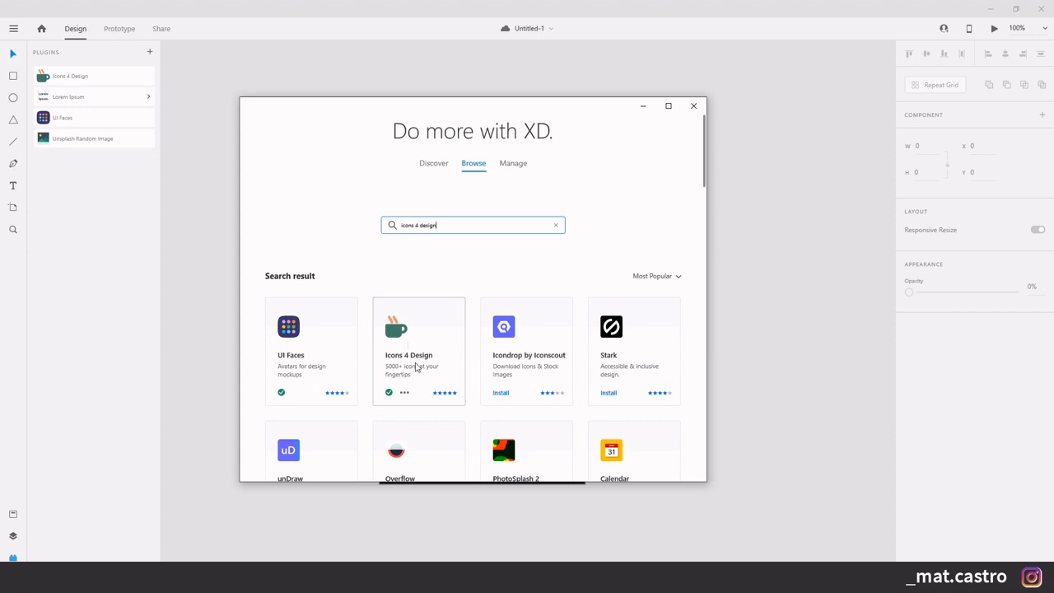
click(693, 105)
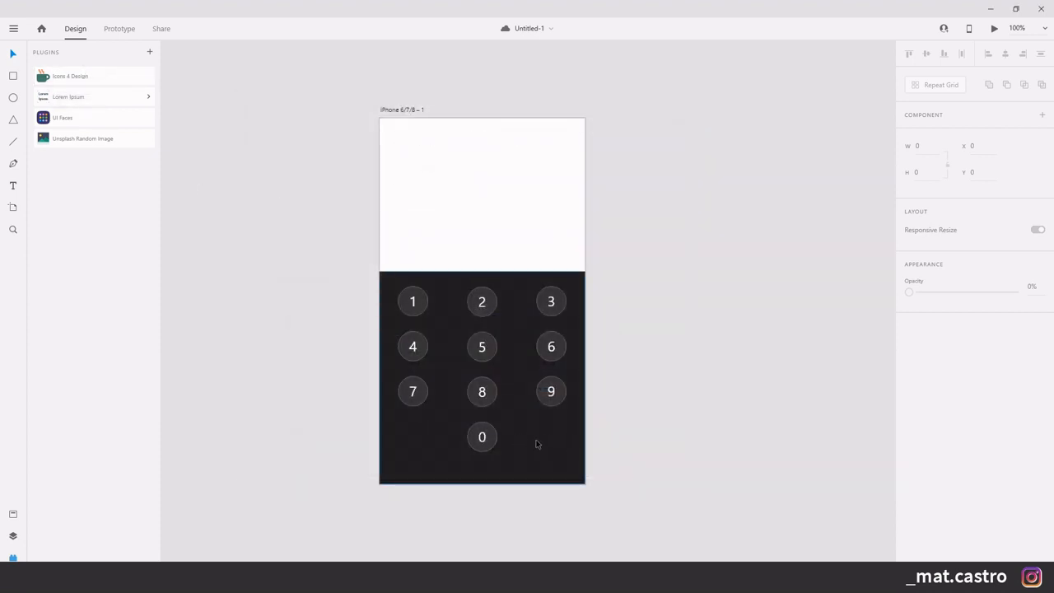
- Search the Icons 4 Design plugin for "delete" and insert the Feather delete icon on the artboard
click(79, 79)
click(72, 108)
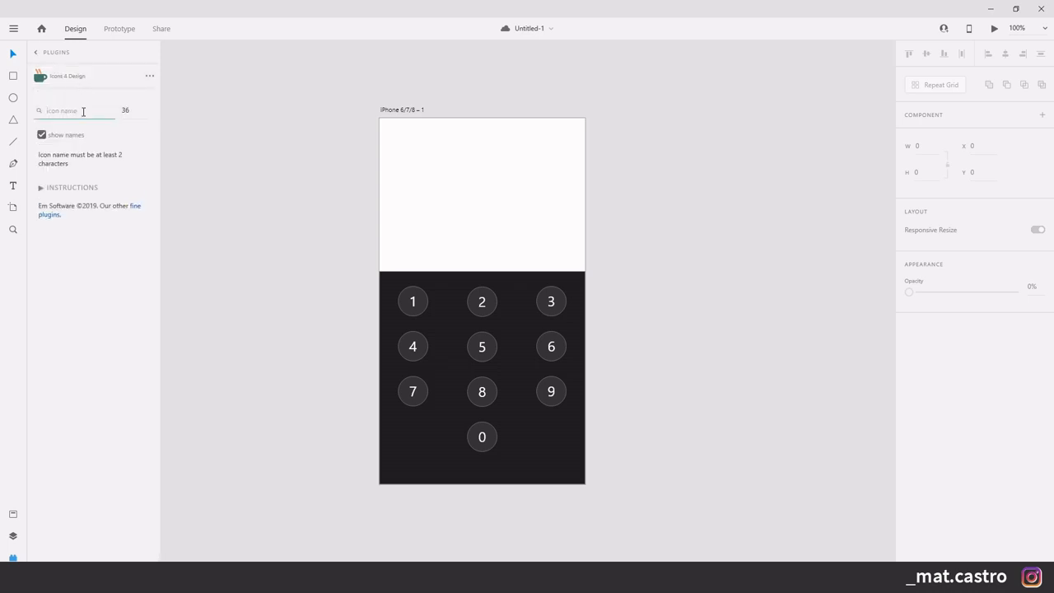
text(delte)
text(e)
key(Return)
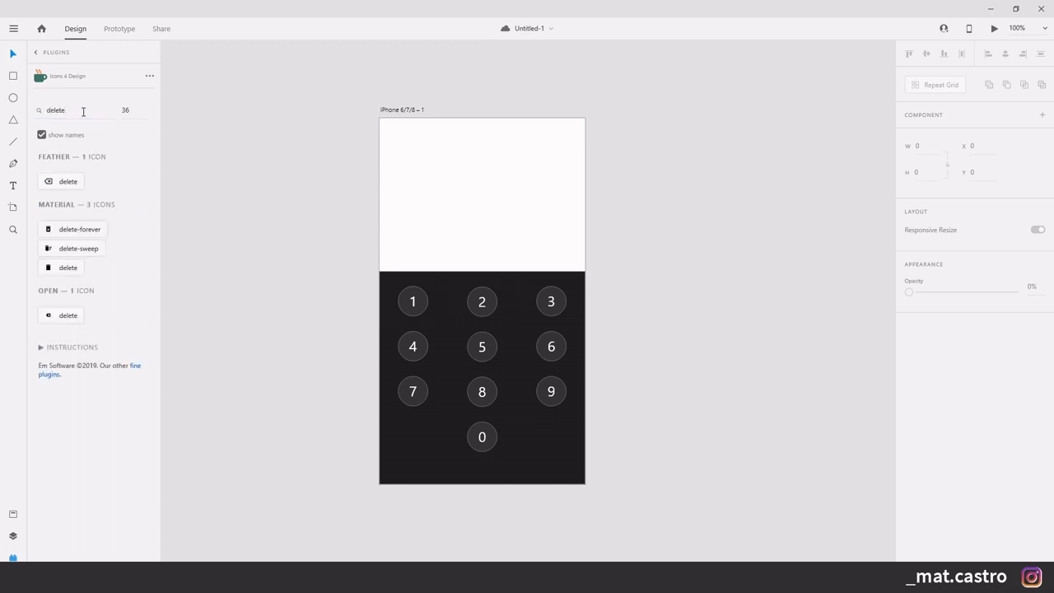
click(65, 183)
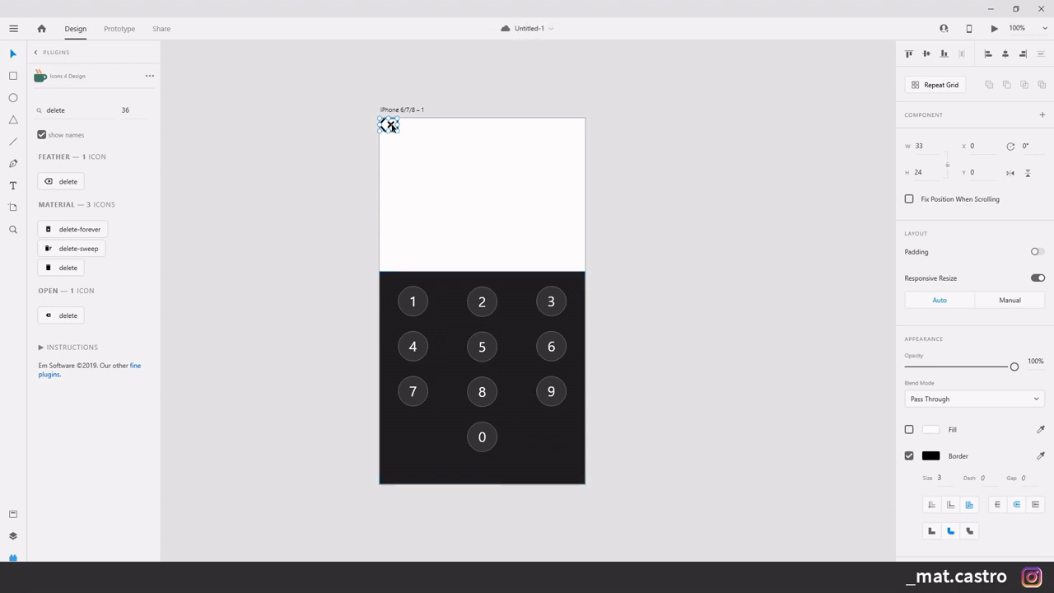
- Place the delete icon beside the 0 key, centred under the 9, and set its border colour to #FFFFFF
drag(392, 126, 554, 439)
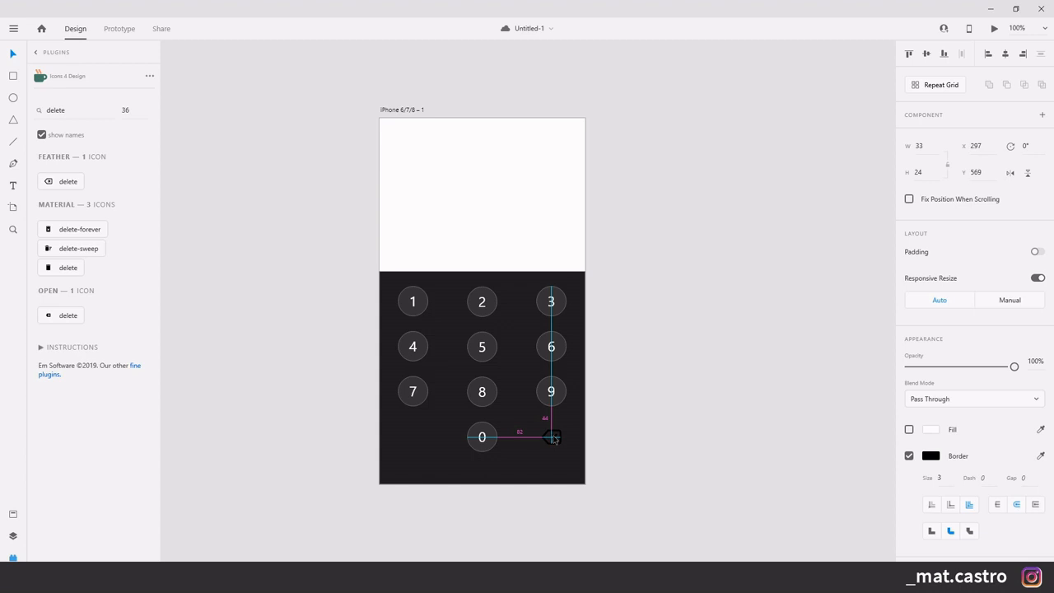
drag(555, 439, 554, 439)
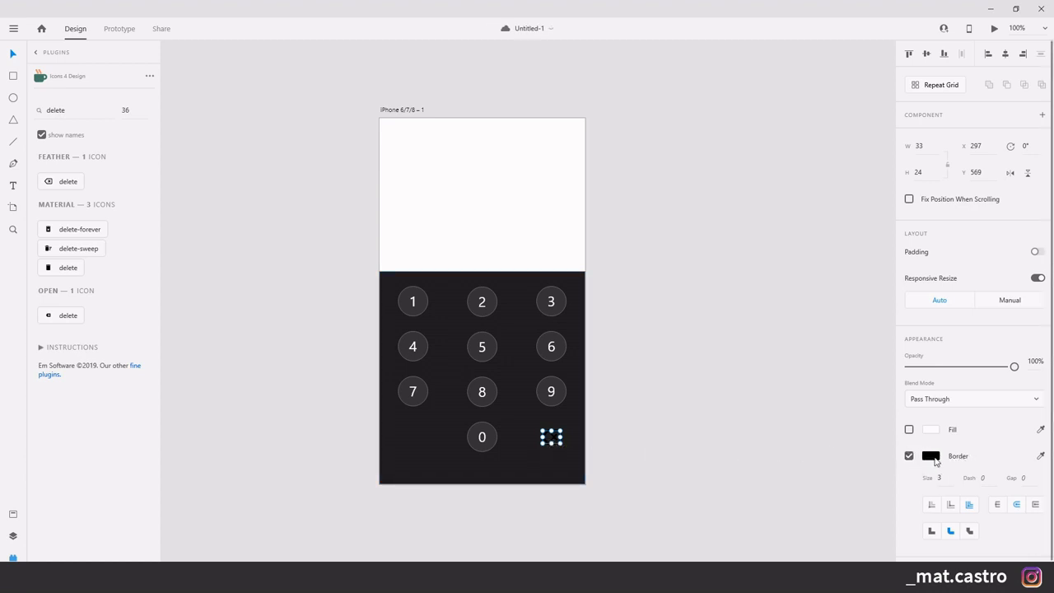
click(933, 459)
text(ffffff)
key(Return)
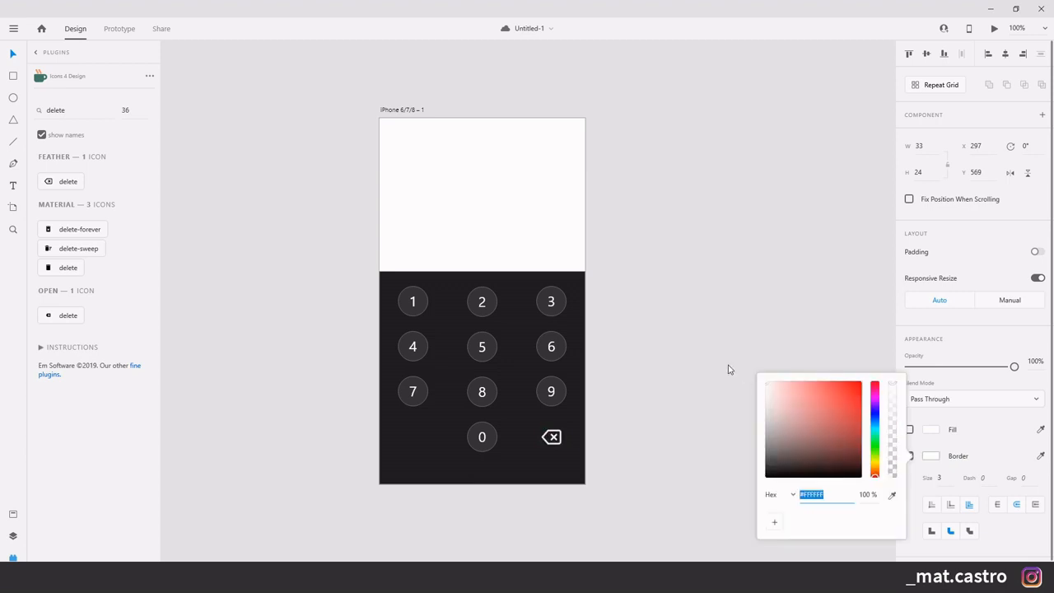
click(628, 405)
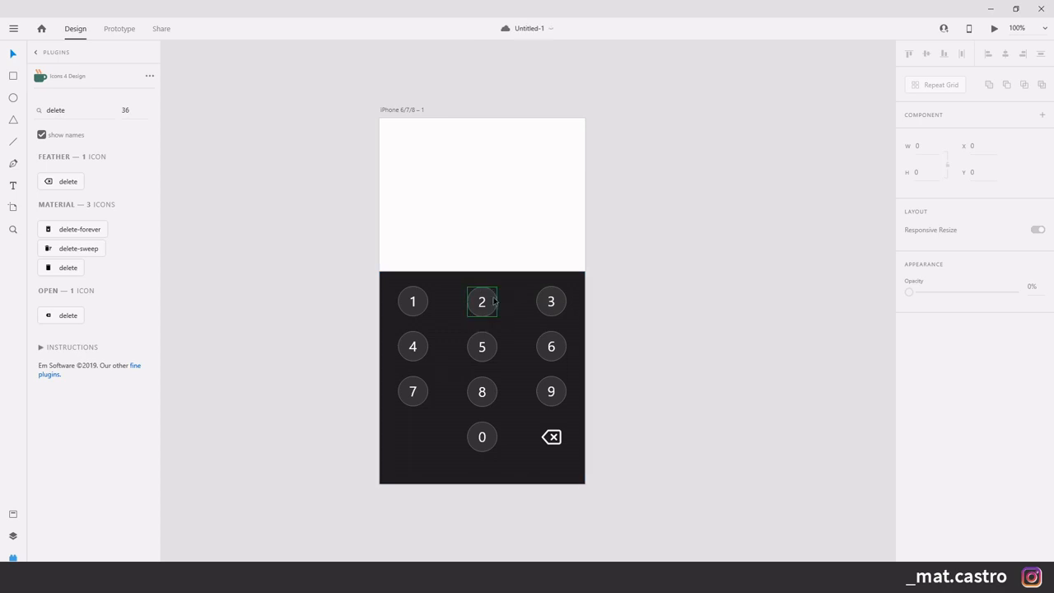
- Turn off the border of the circle inside the master 2 key, keep its fill, and save the document
click(496, 303)
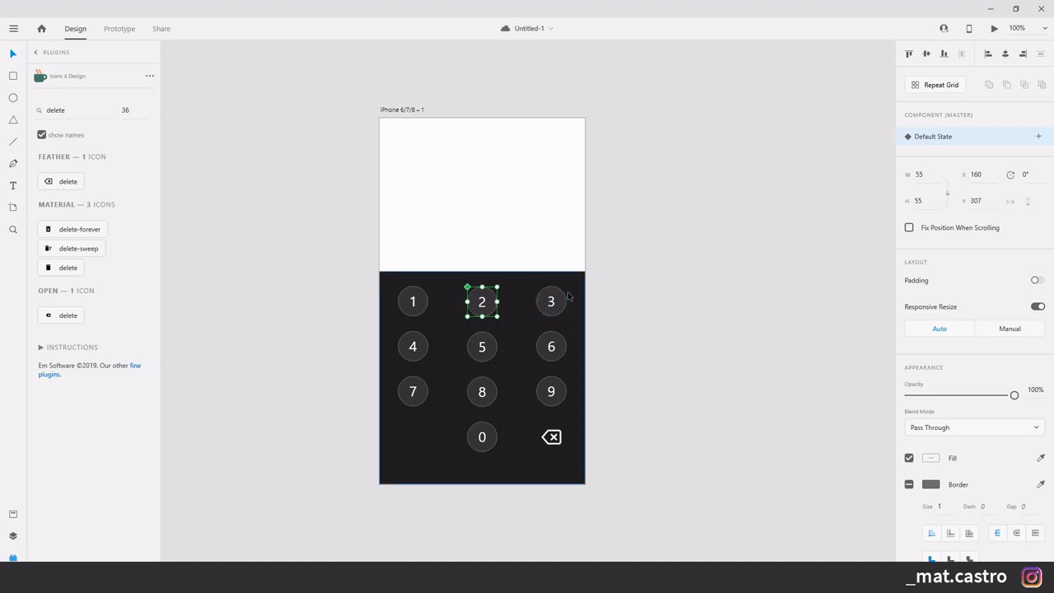
key(ctrl+shift+y)
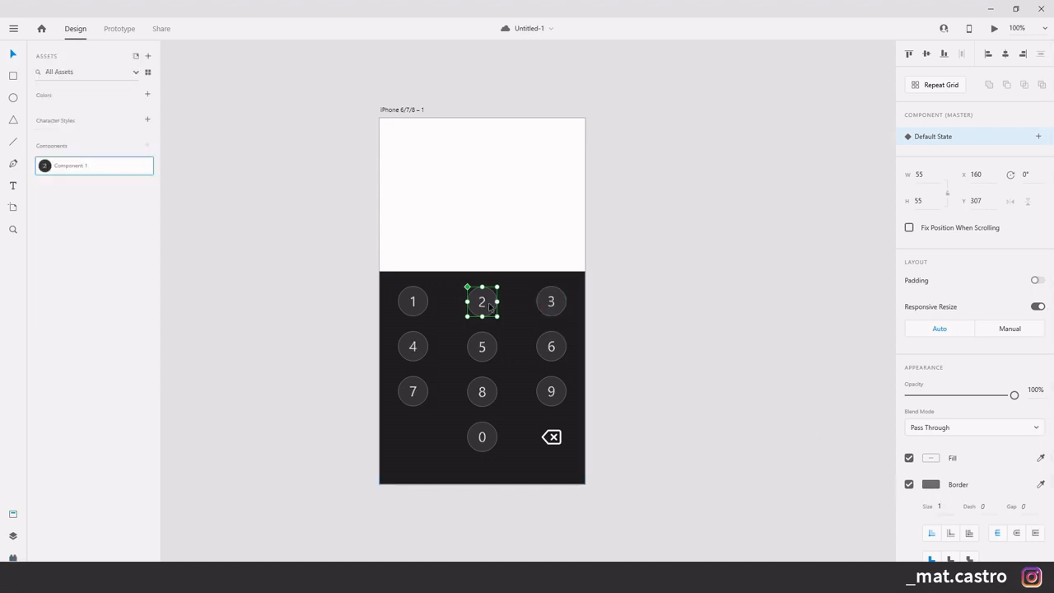
double_click(489, 307)
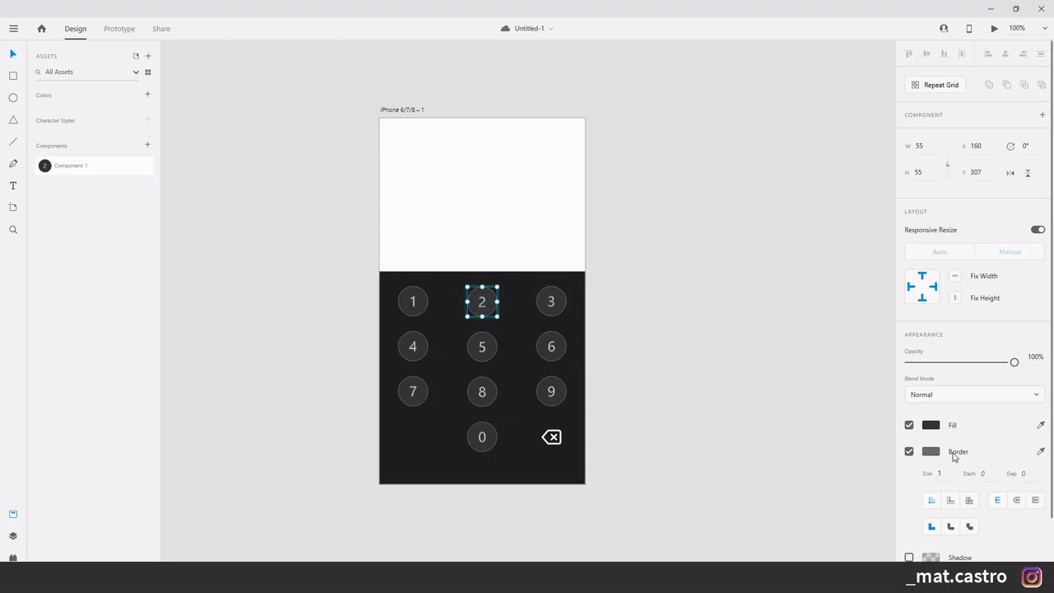
click(909, 452)
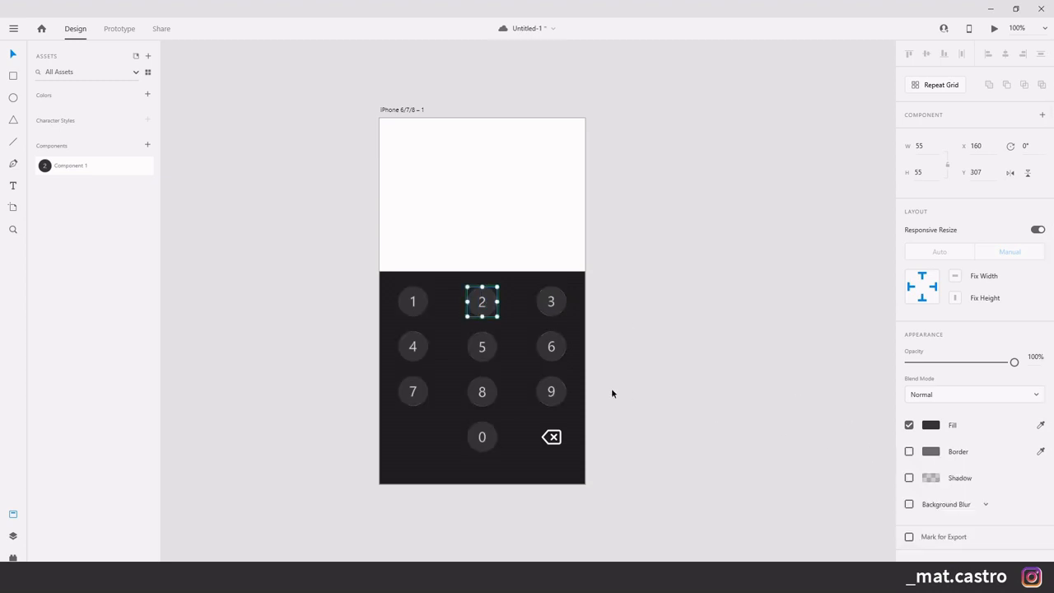
click(909, 452)
click(909, 451)
click(909, 452)
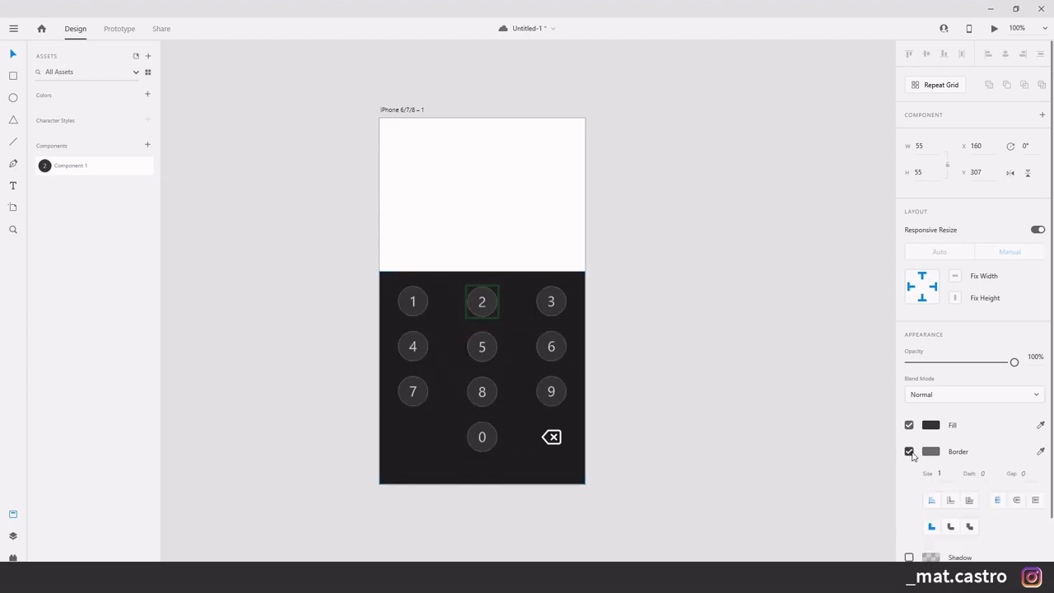
click(909, 451)
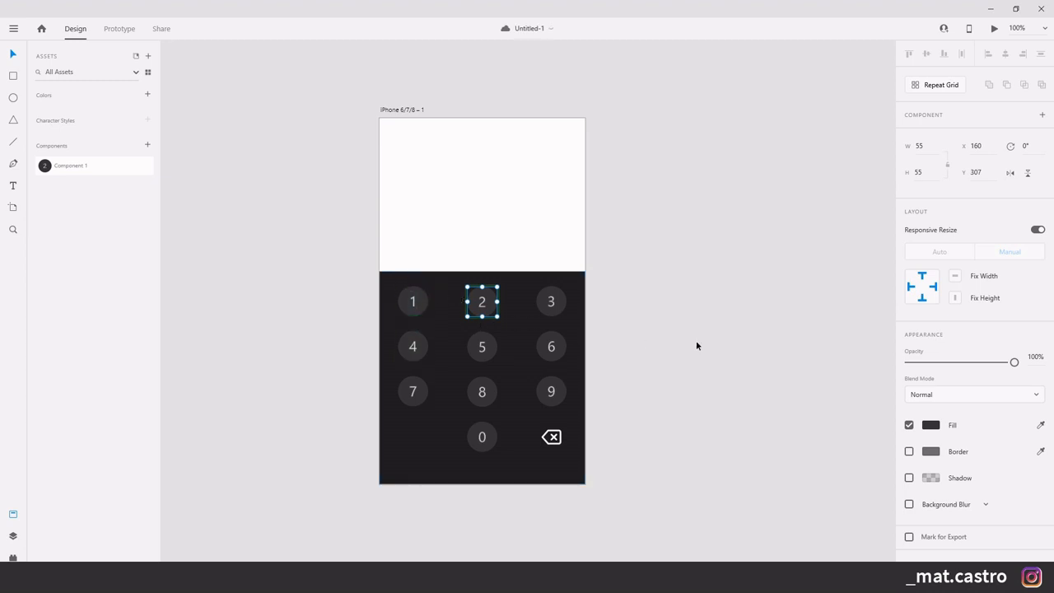
click(909, 425)
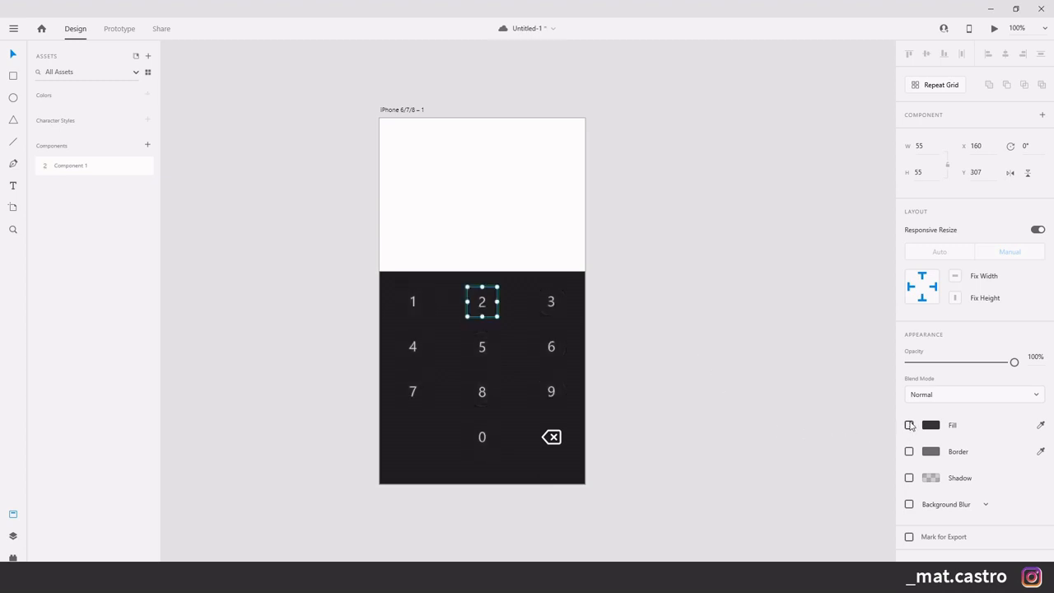
click(713, 358)
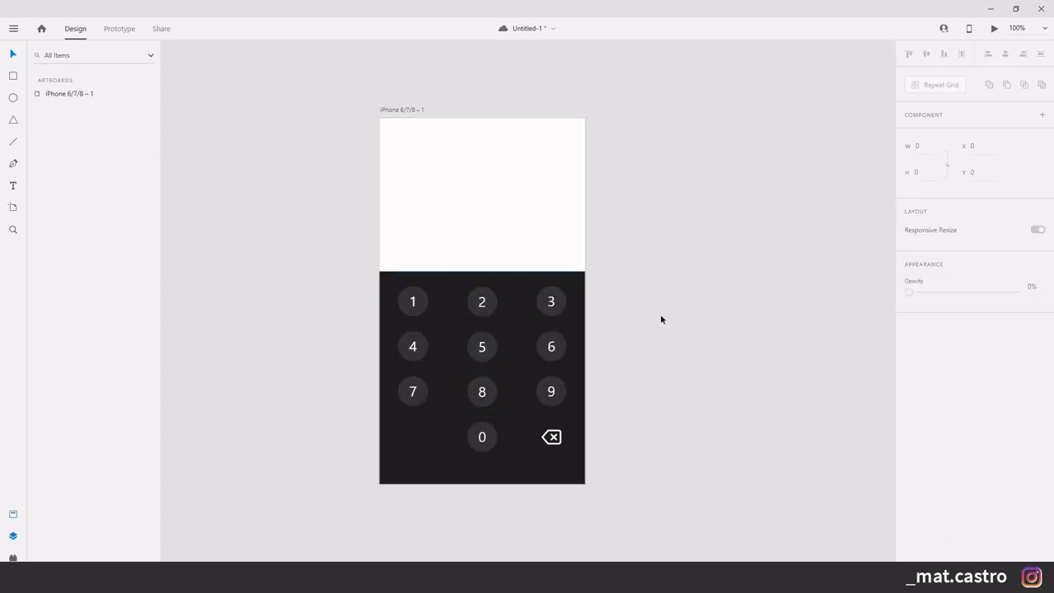
key(ctrl+s)
- Move all the number keys and the delete icon down together so that the group starts at Y 335
click(412, 302)
shift+click(475, 298)
shift+click(543, 303)
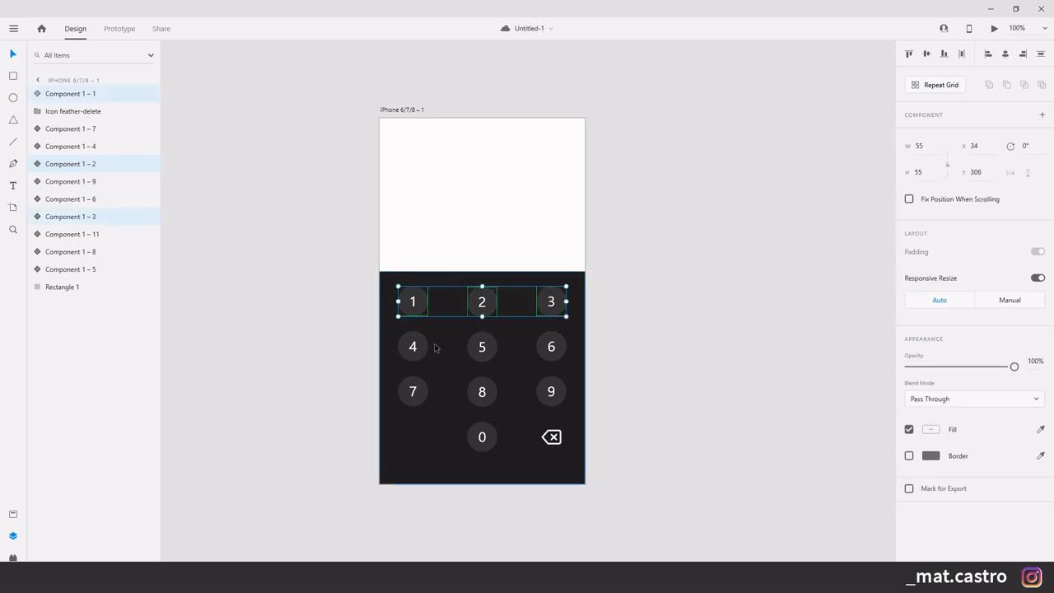
shift+click(406, 348)
key(ctrl+a)
drag(544, 434, 494, 450)
key(Down)
key(Down)
key(Down)
key(Down)
key(Down)
key(Down)
key(Down)
key(Down)
key(Down)
key(Down)
key(Down)
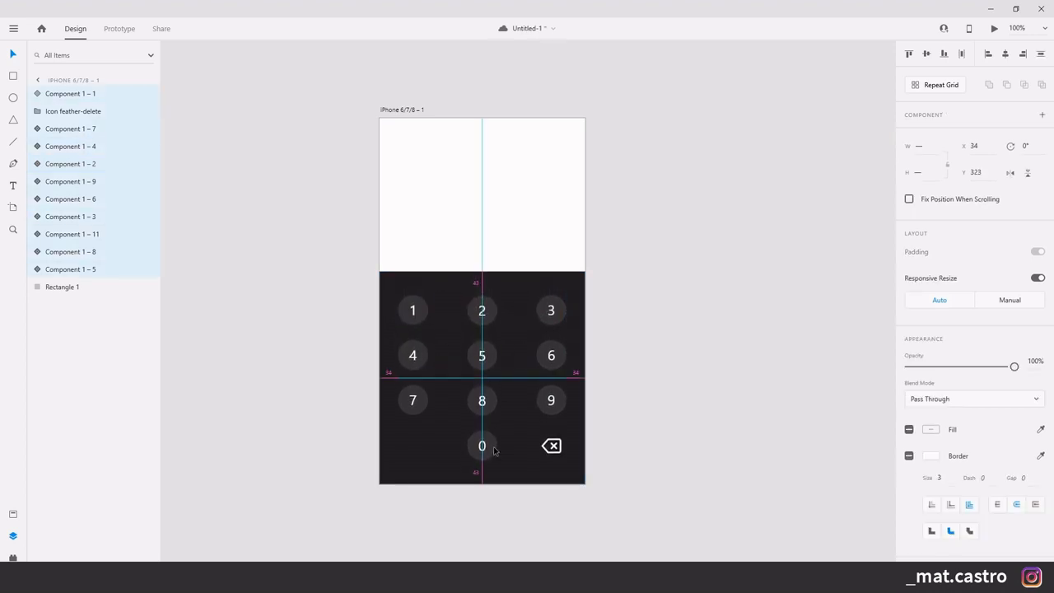
key(Down)
key(Down)
key(Down)
key(Down)
key(Down)
key(Down)
key(Down)
key(Down)
key(Down)
key(Down)
key(Down)
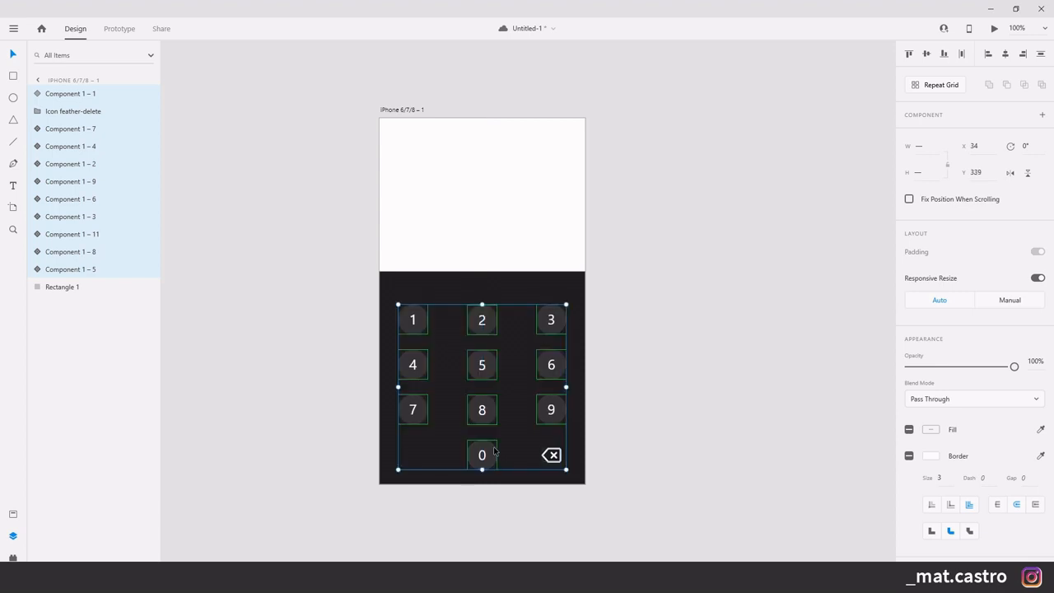
key(Up)
key(Up)
key(Up)
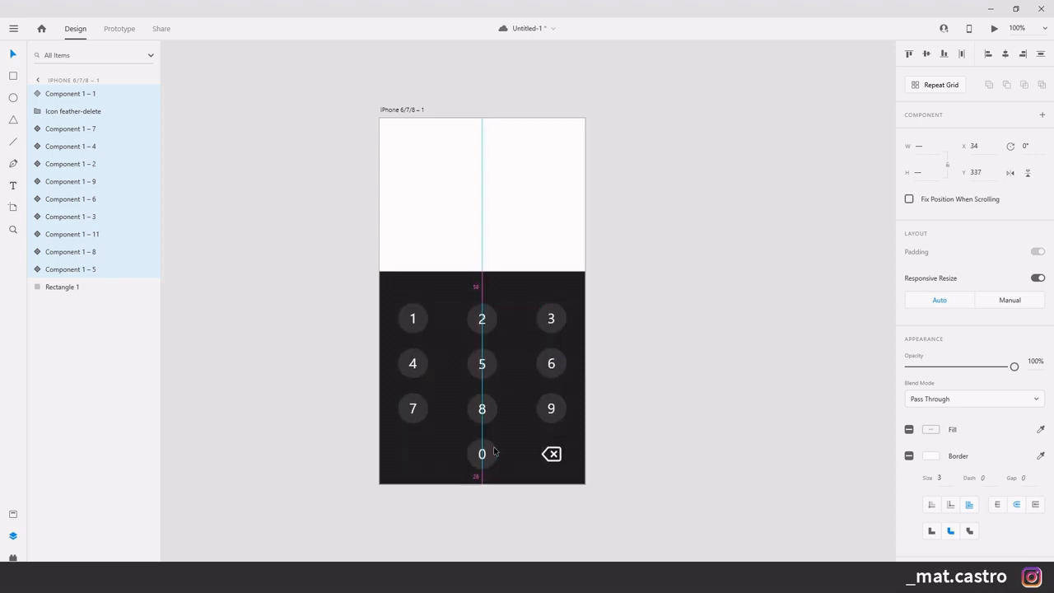
key(Up)
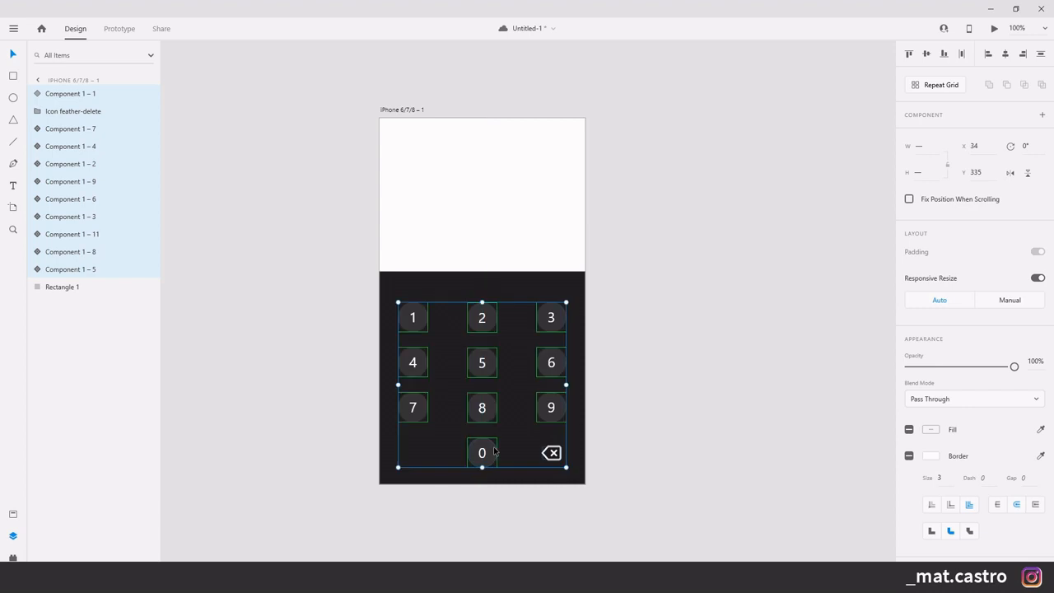
- Lower the top edge of the dark keypad rectangle, reducing its height to about 368
click(670, 257)
click(495, 279)
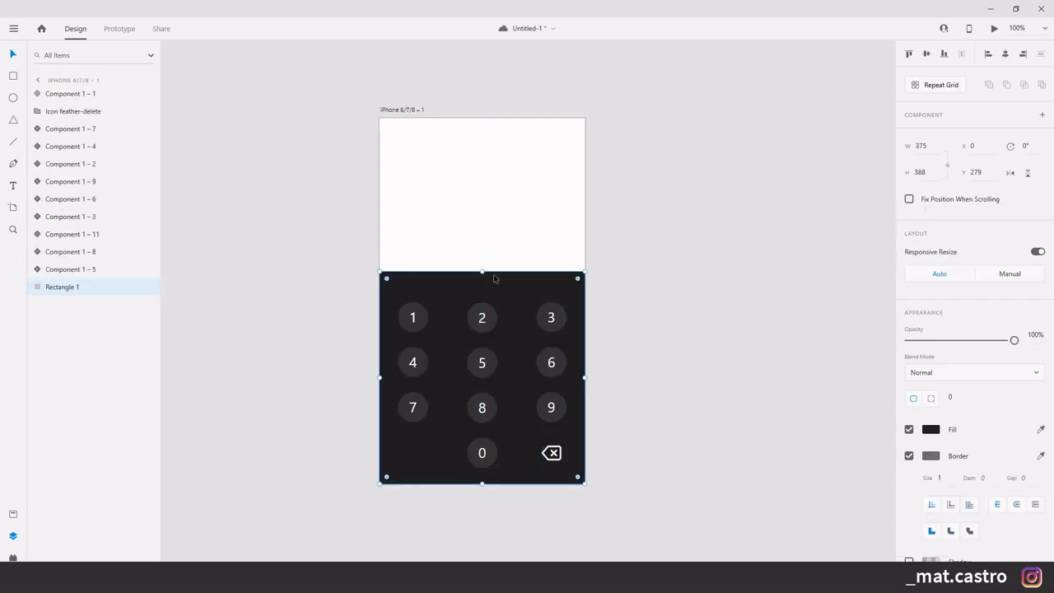
drag(483, 274, 482, 281)
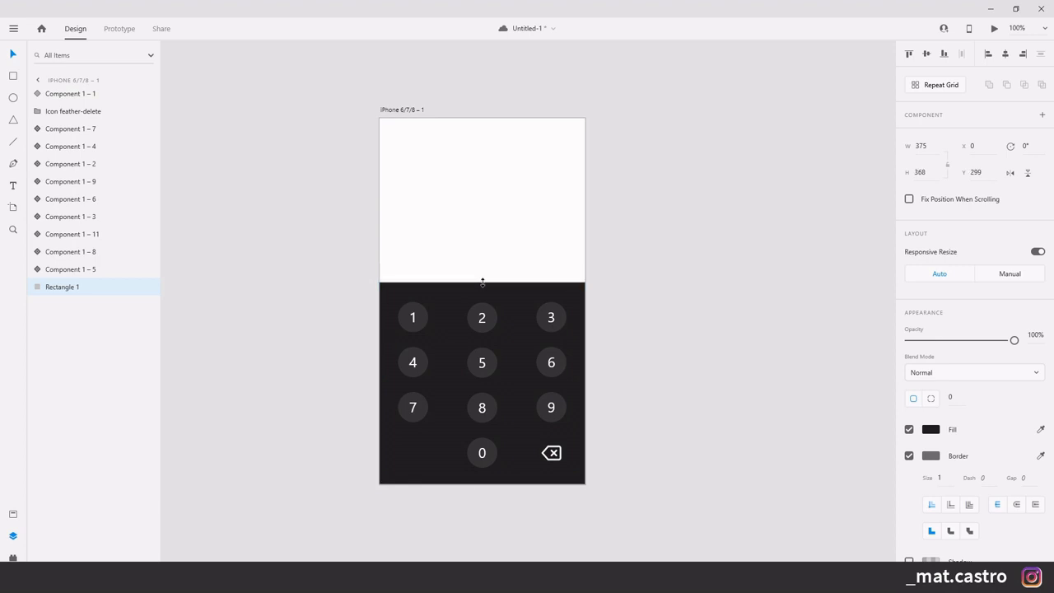
click(654, 306)
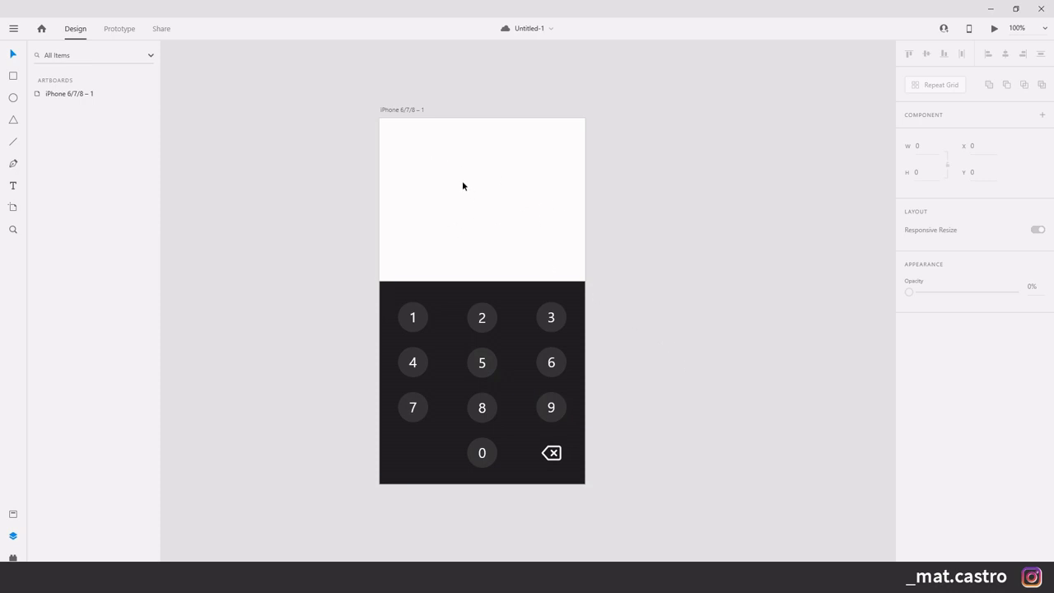
- Check the Vertbase reference in the browser and add a text box about 285 by 54 reading 9 in the white area
mouse_move(149, 576)
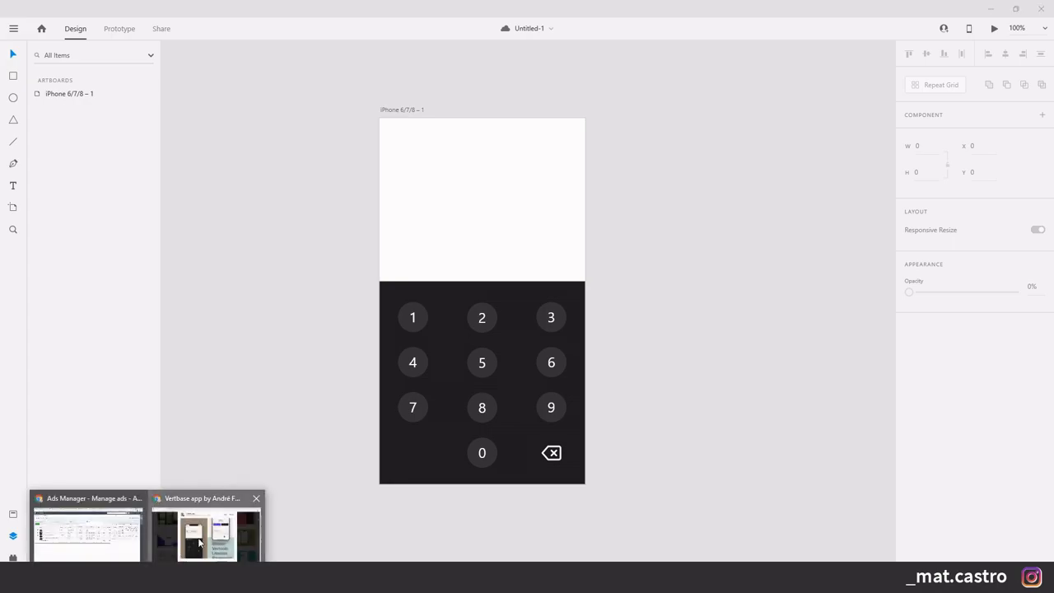
click(92, 527)
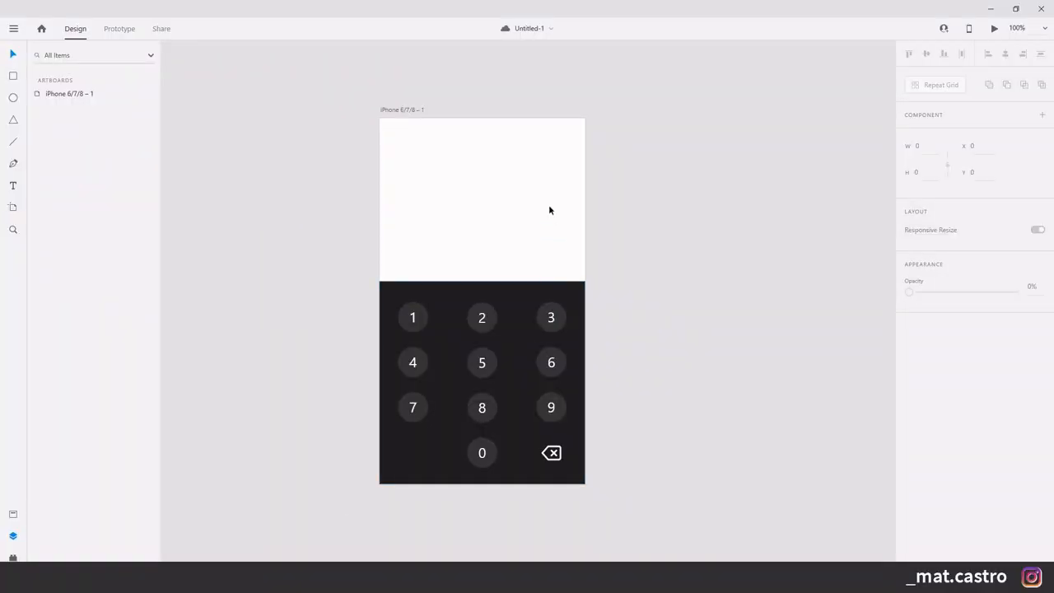
click(13, 188)
drag(411, 144, 565, 175)
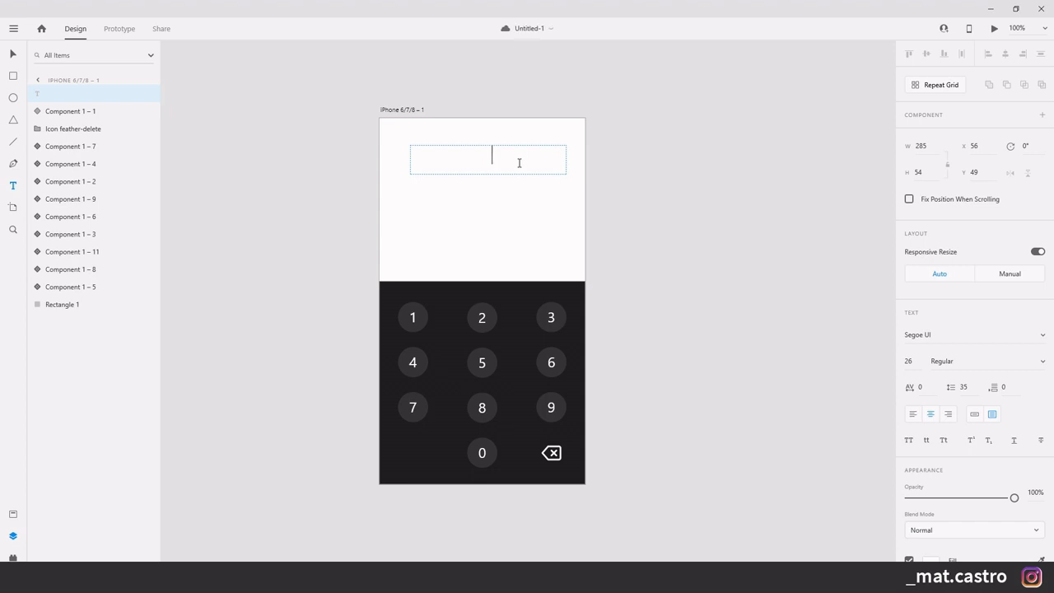
text(9)
- Set the fill of the 9 in the white area to black, #000000
drag(511, 159, 476, 159)
scroll(916, 428, down, 3)
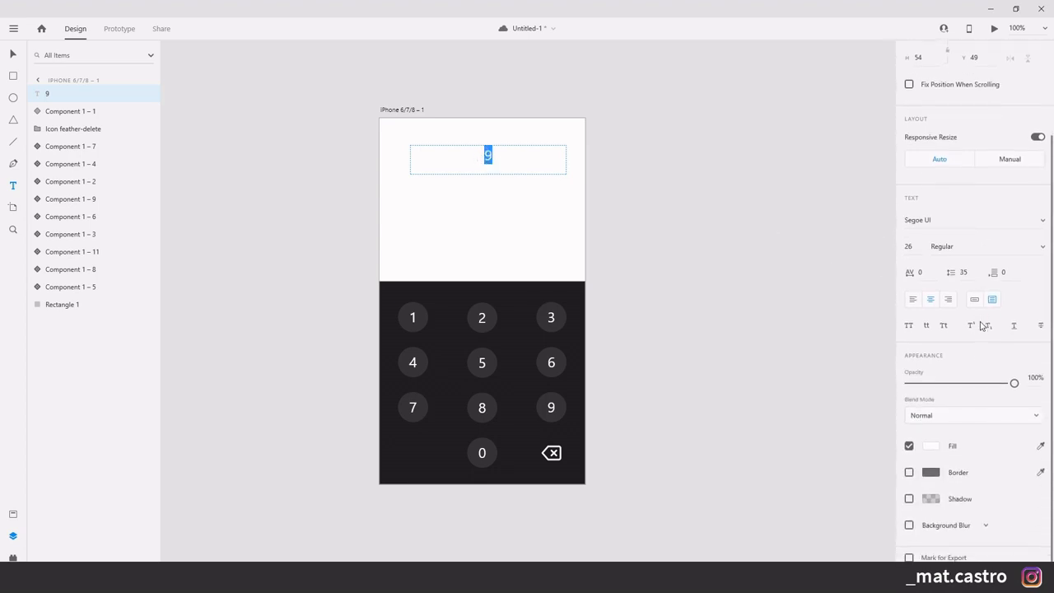
click(931, 447)
mouse_move(803, 433)
mouse_down()
mouse_move(742, 467)
mouse_move(726, 463)
mouse_up()
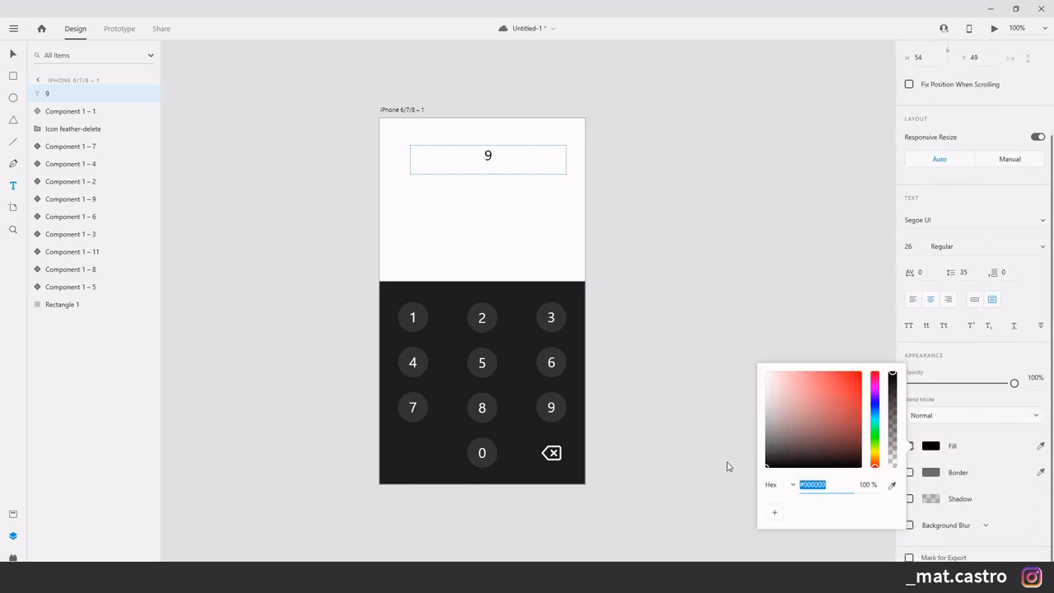
key(Escape)
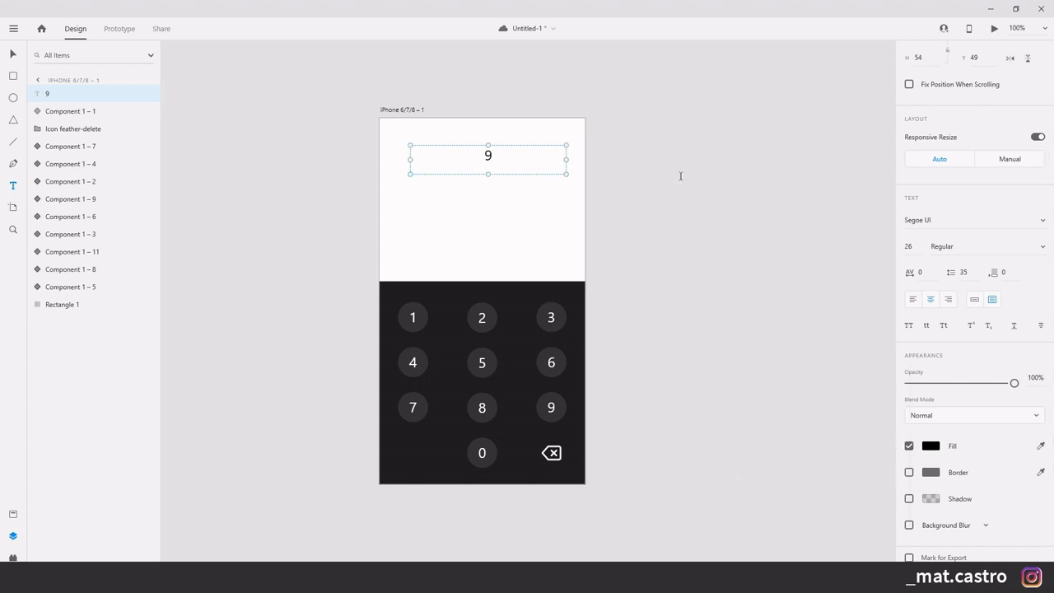
click(681, 177)
click(487, 153)
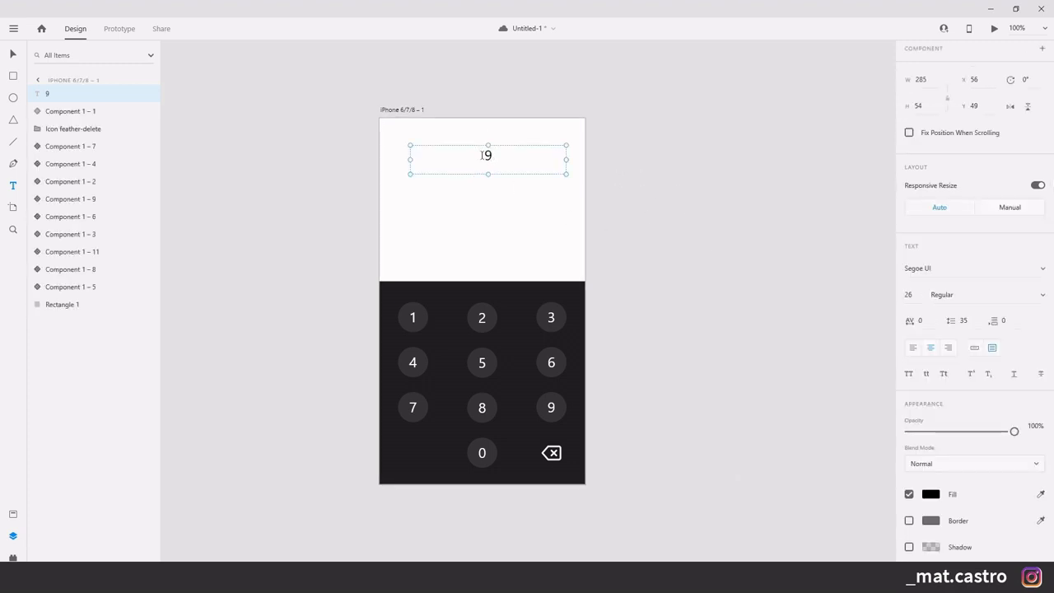
click(487, 162)
key(Escape)
- Set the font size of the 9 in the white area to 30
key(v)
double_click(489, 157)
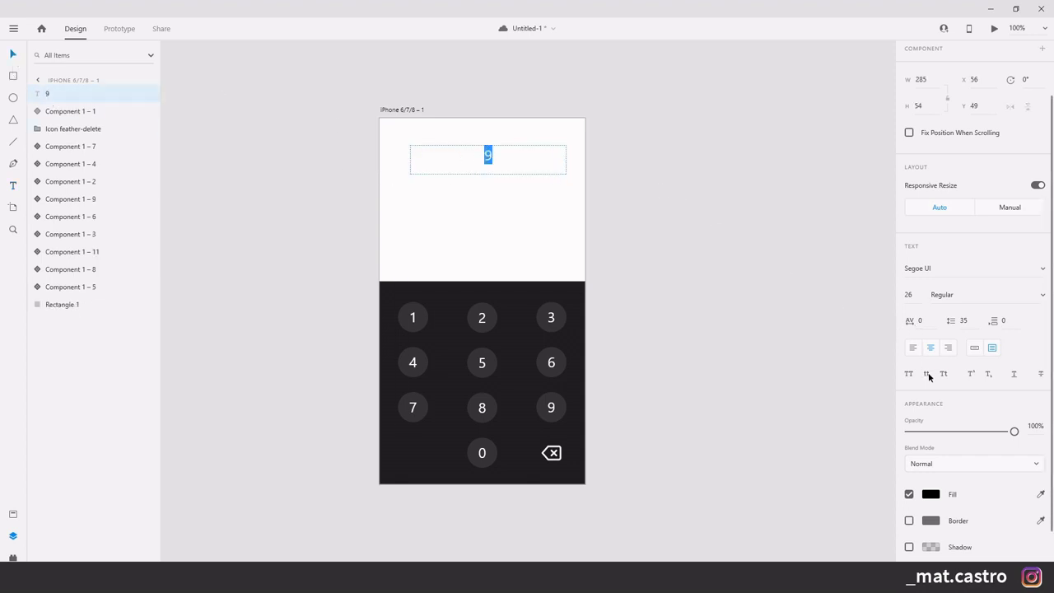
scroll(929, 377, up, 2)
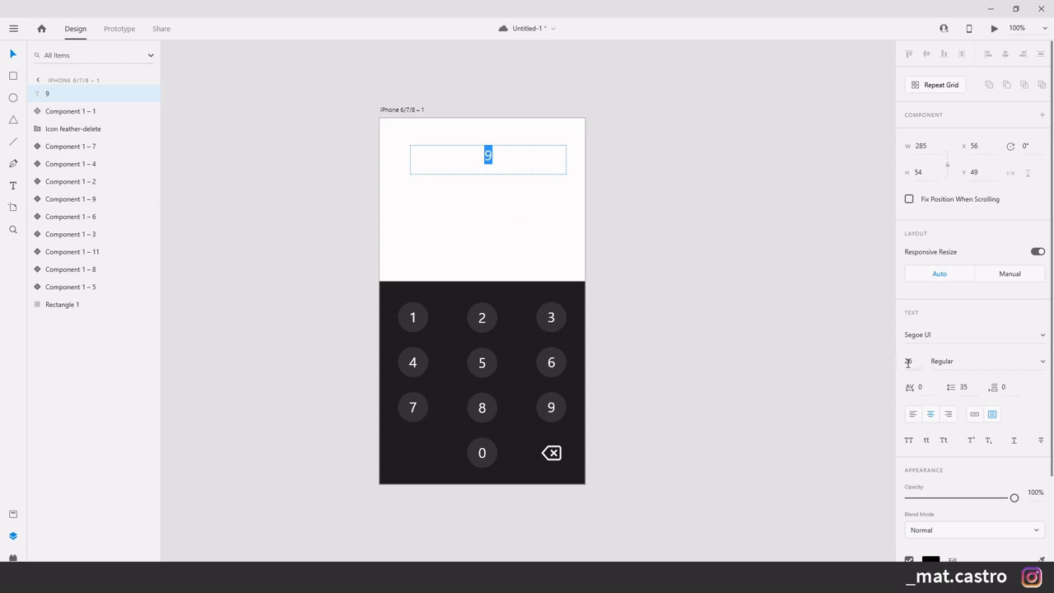
click(908, 362)
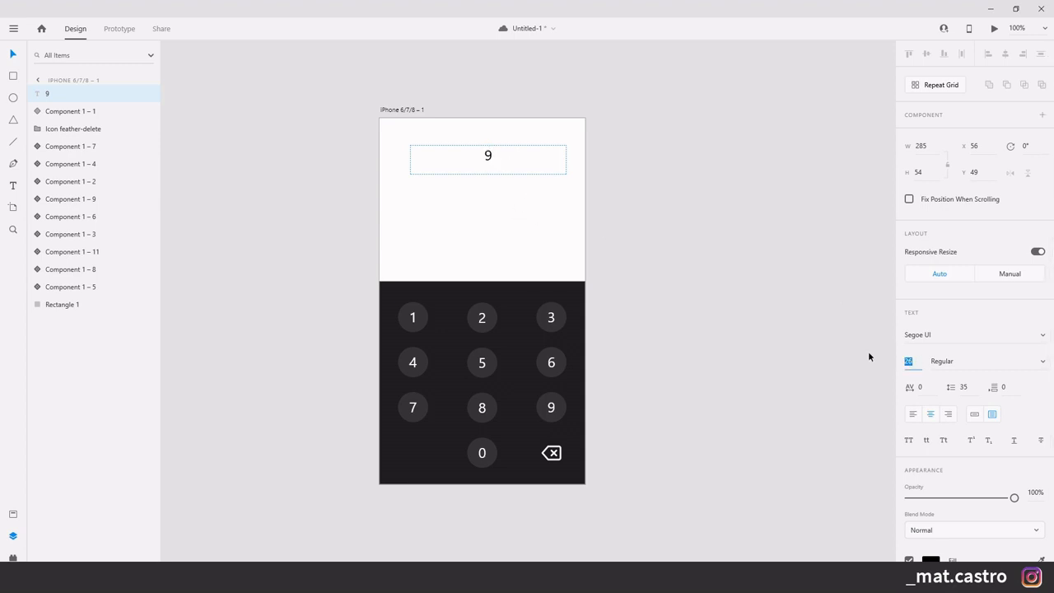
text(30)
key(Return)
key(Escape)
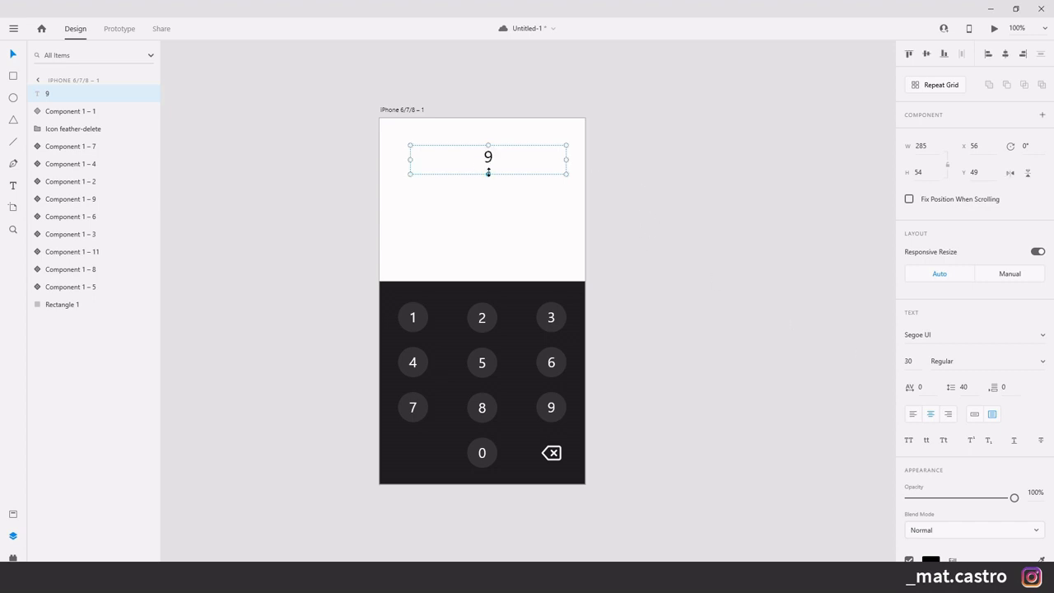
- Resize the text box of the 9 in the white area to about 307 by 41, spanning the outer keypad columns
drag(488, 174, 489, 168)
drag(490, 157, 483, 155)
drag(403, 154, 398, 155)
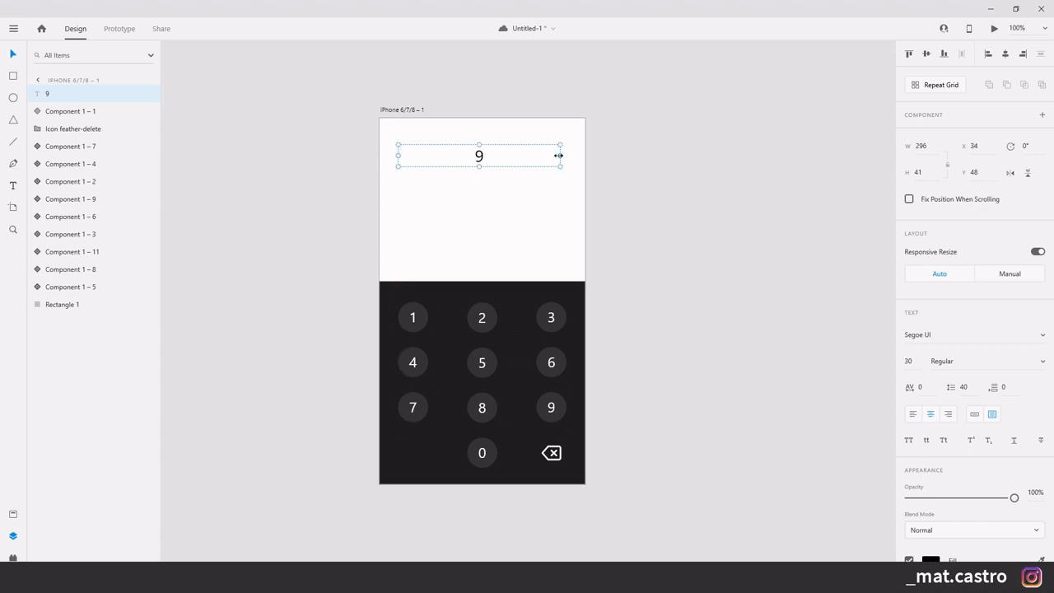
drag(558, 155, 566, 155)
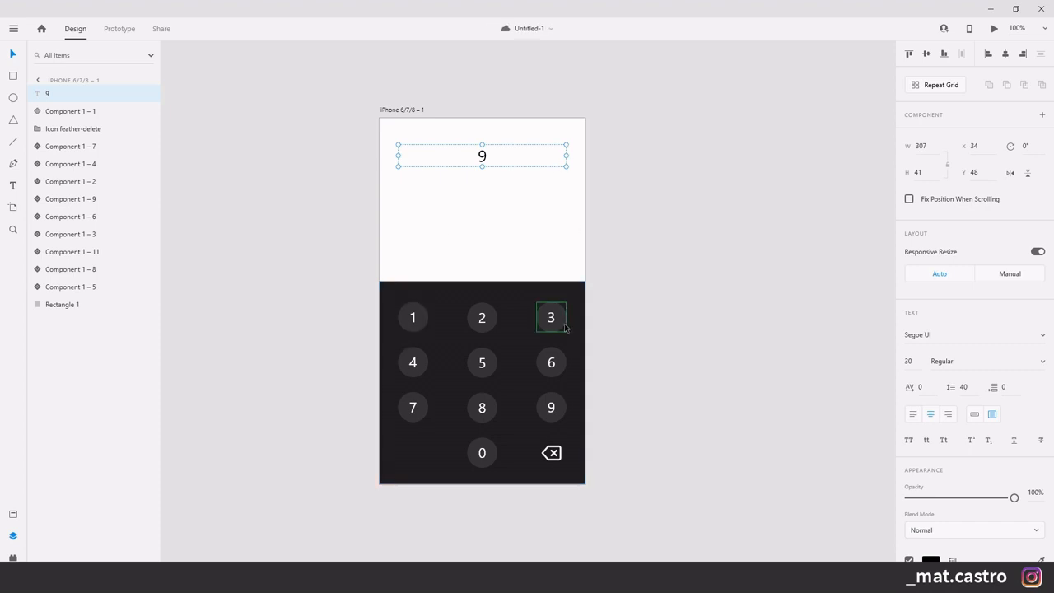
- Move the 9 in the white area so it is horizontally centred on the artboard at X 34, Y 46
click(671, 167)
click(484, 157)
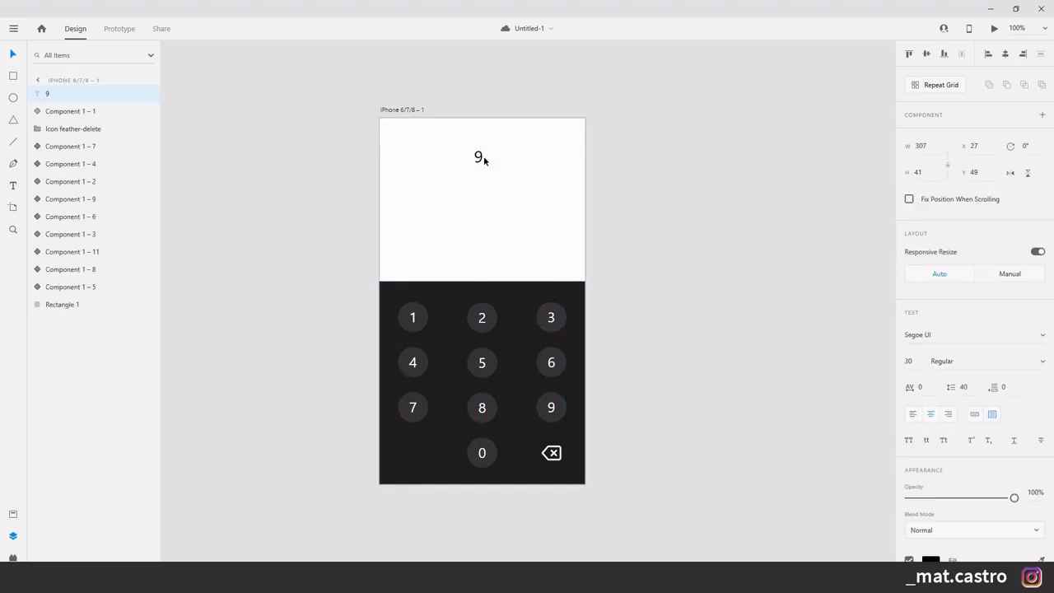
drag(490, 154, 488, 154)
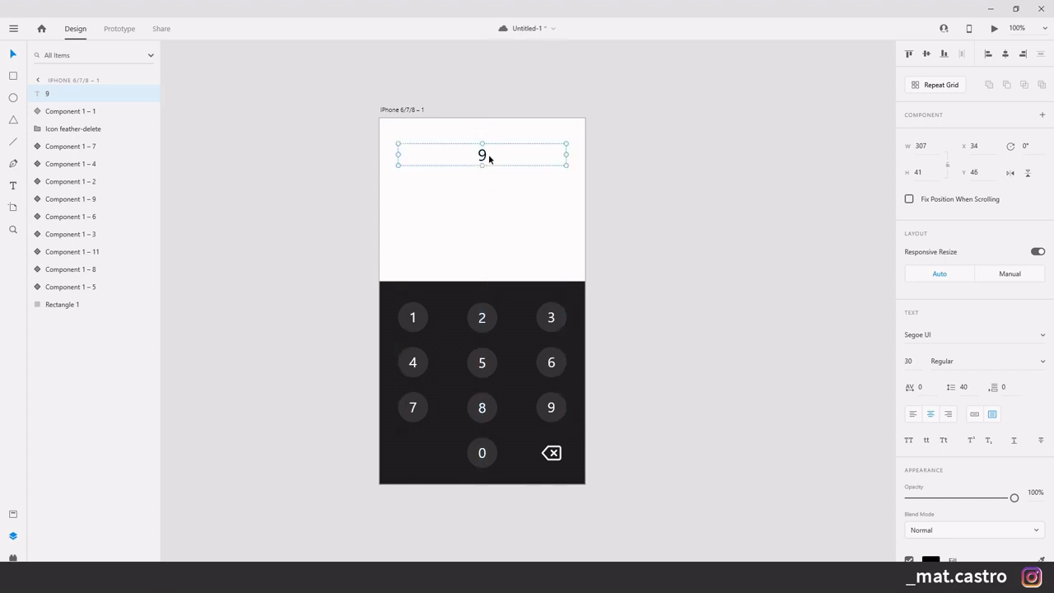
click(681, 186)
click(489, 155)
click(714, 173)
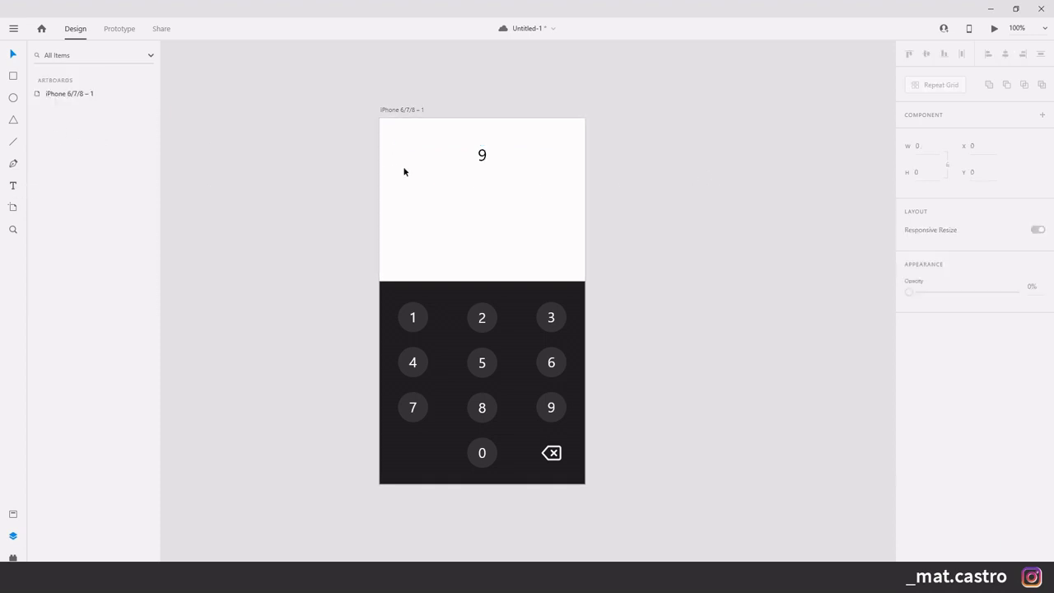
- Duplicate the 9 in the white area directly below at about Y 97 and change the copy's text to 1001
click(485, 156)
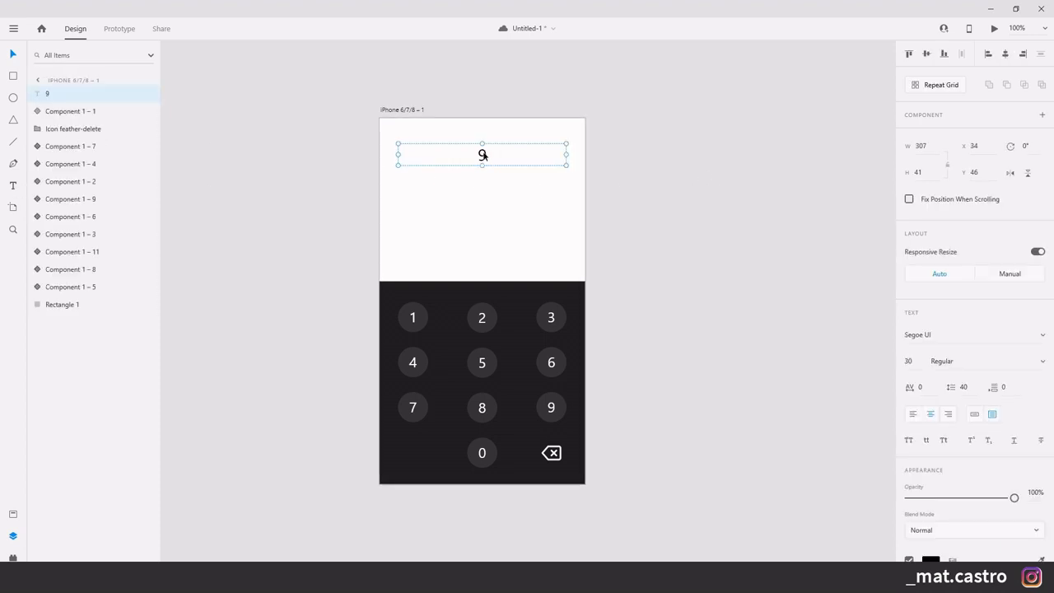
drag(484, 155, 484, 155)
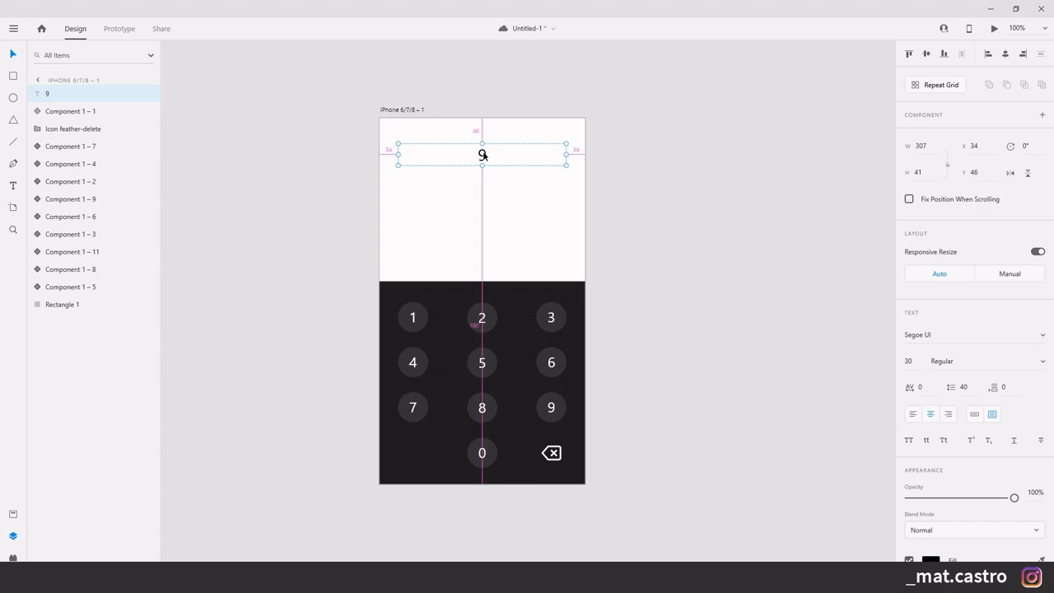
drag(485, 155, 483, 183)
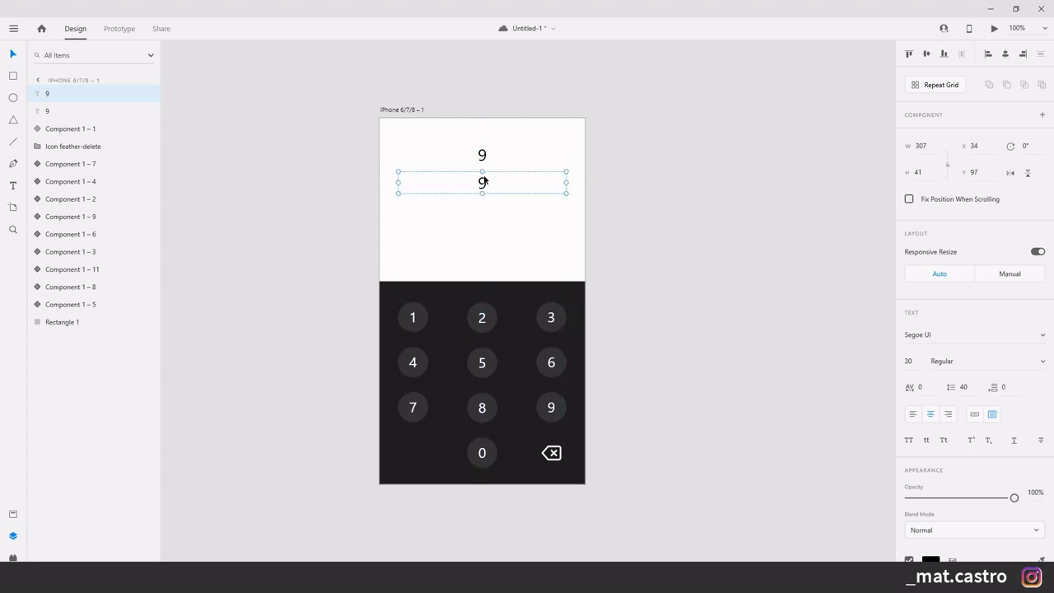
double_click(483, 184)
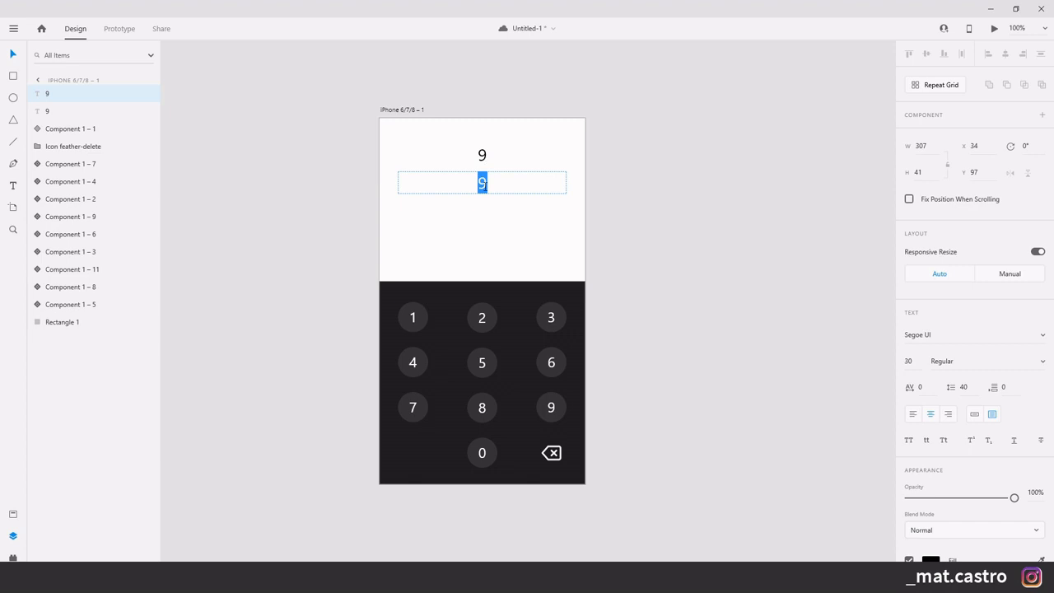
text(1001)
- Check the Vertbase reference in the browser and set the font size of the 1001 text to 22
click(206, 519)
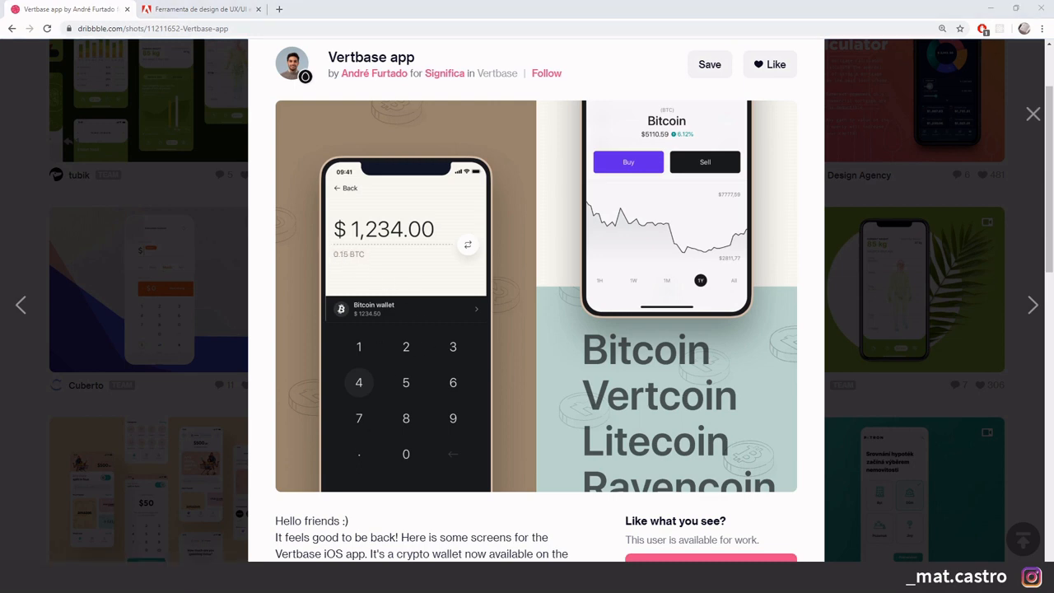
key(alt+Tab)
key(ctrl+a)
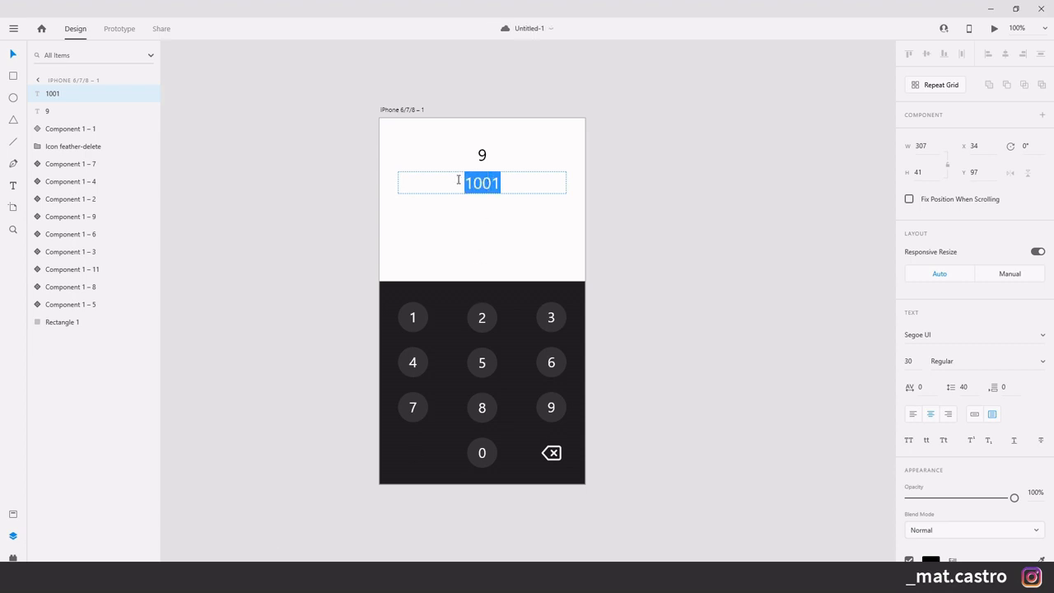
click(908, 360)
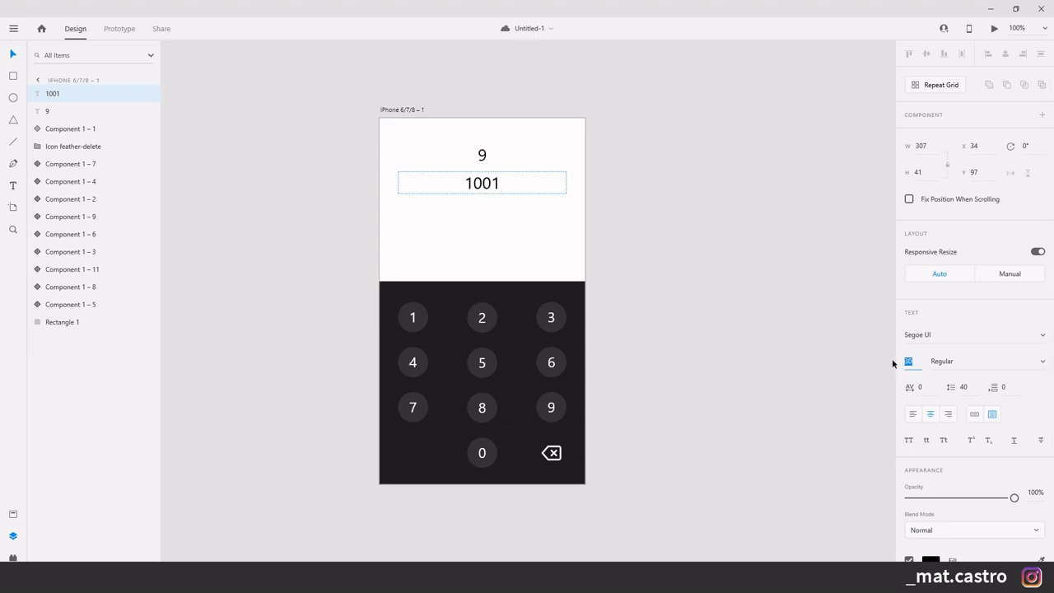
text(22)
key(Return)
- Fill the 1001 text with golden yellow, about #C59F23, and shorten its text box to a height of about 34
scroll(922, 371, down, 3)
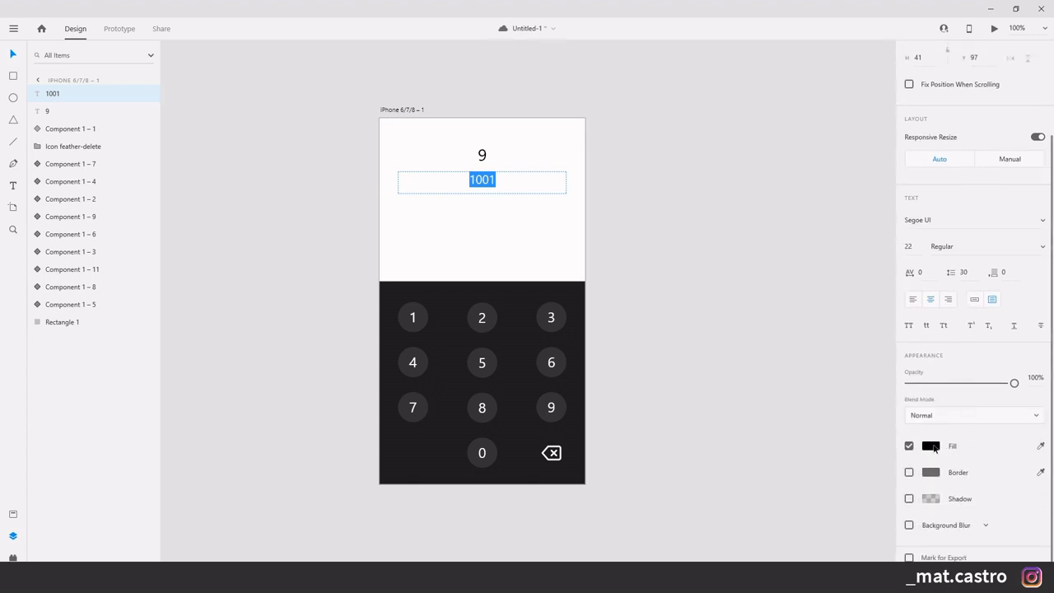
click(931, 446)
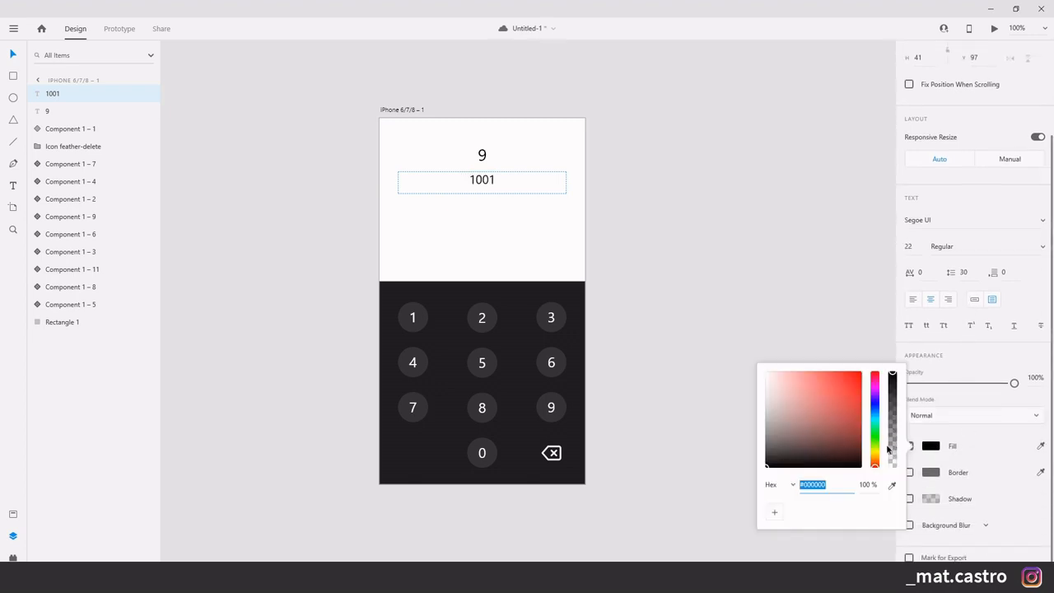
click(876, 460)
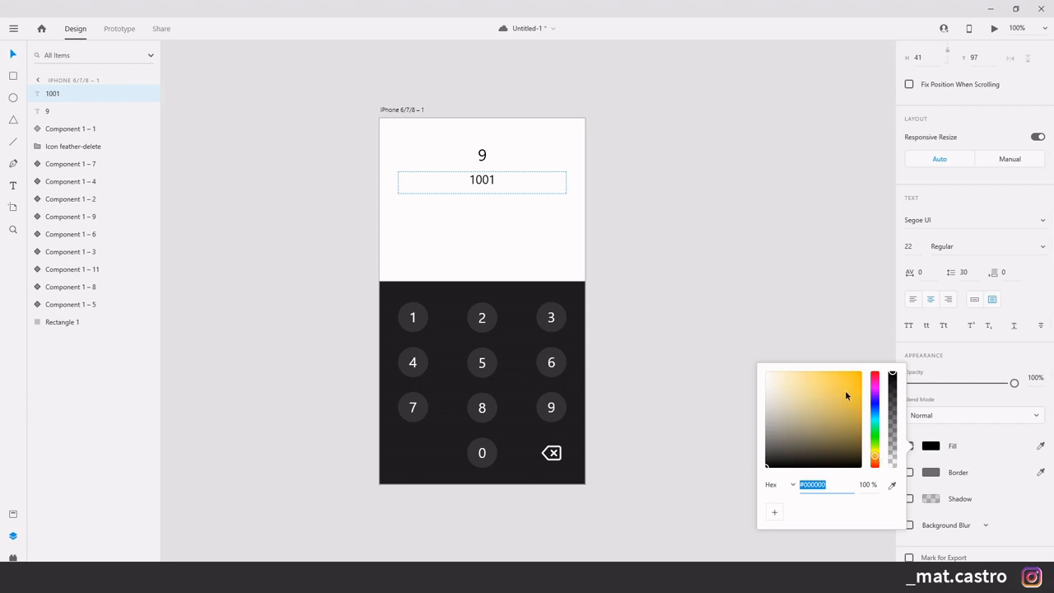
click(845, 393)
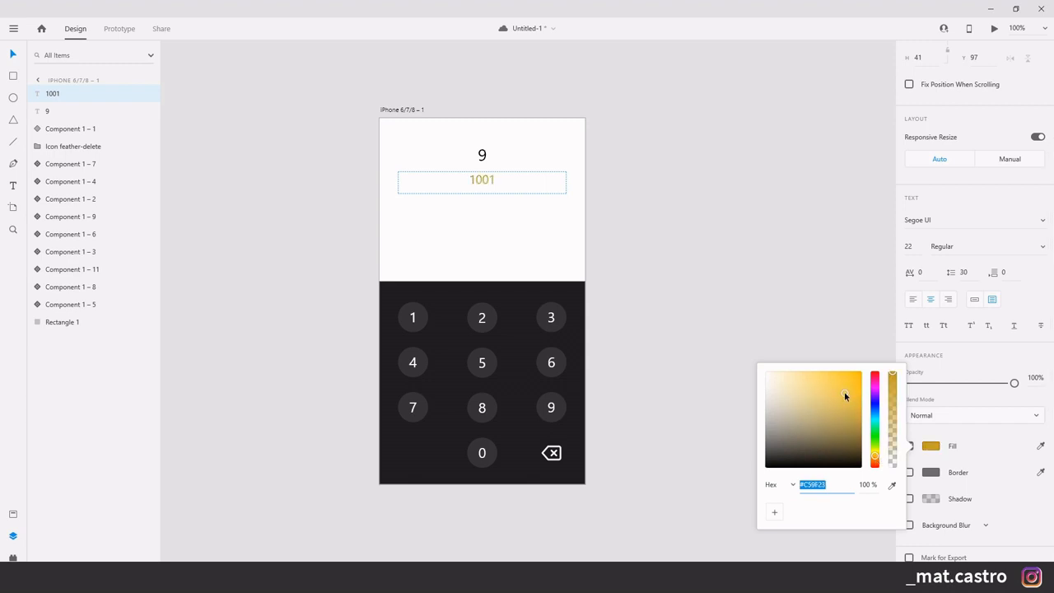
click(639, 195)
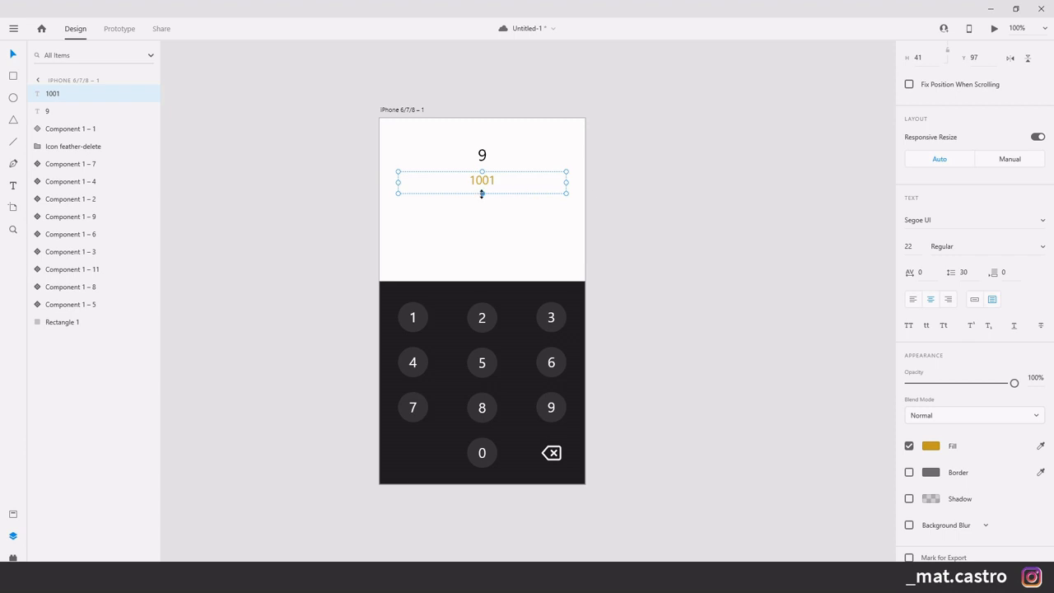
drag(481, 194, 482, 189)
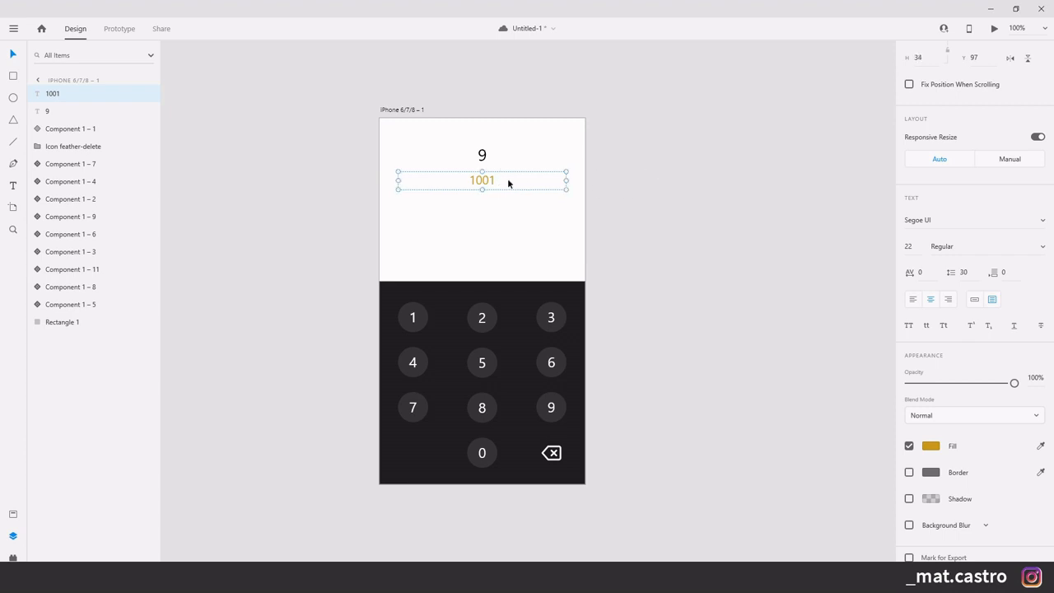
- Set the font size of the 1001 text to 20
double_click(490, 180)
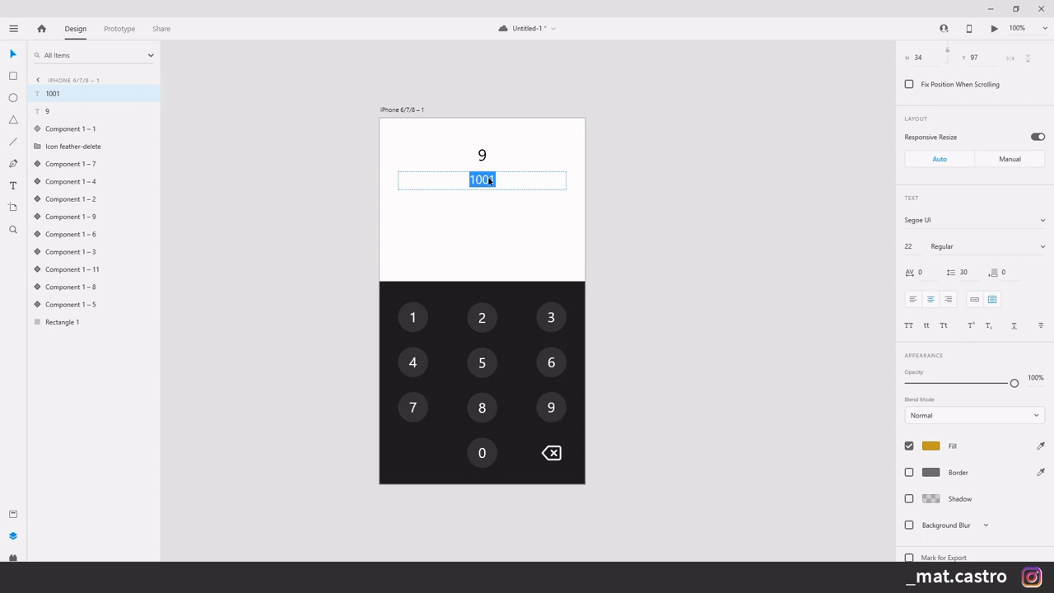
click(915, 247)
text(20)
key(Return)
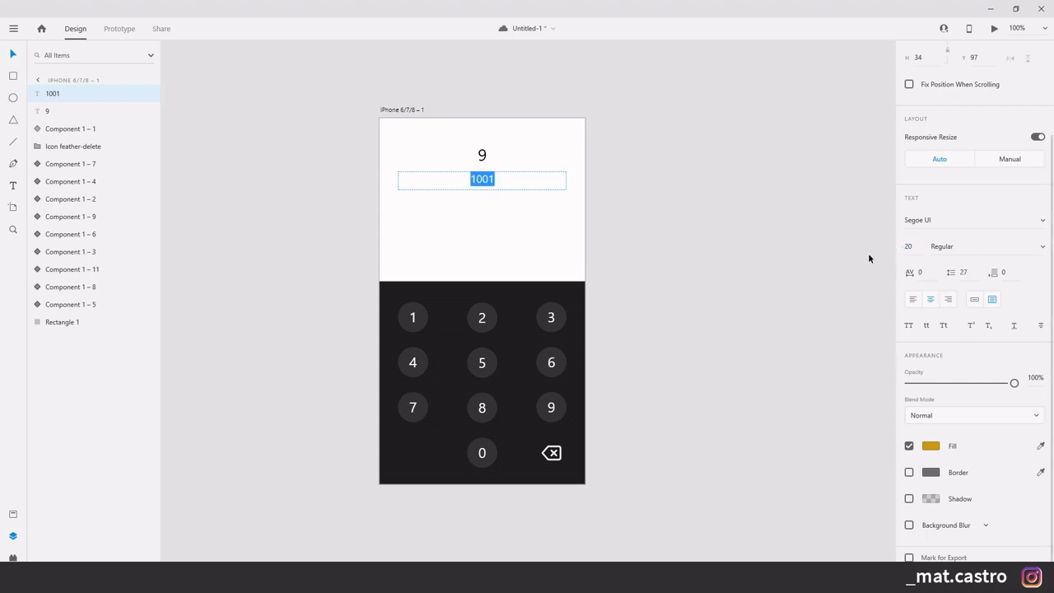
key(Escape)
click(654, 209)
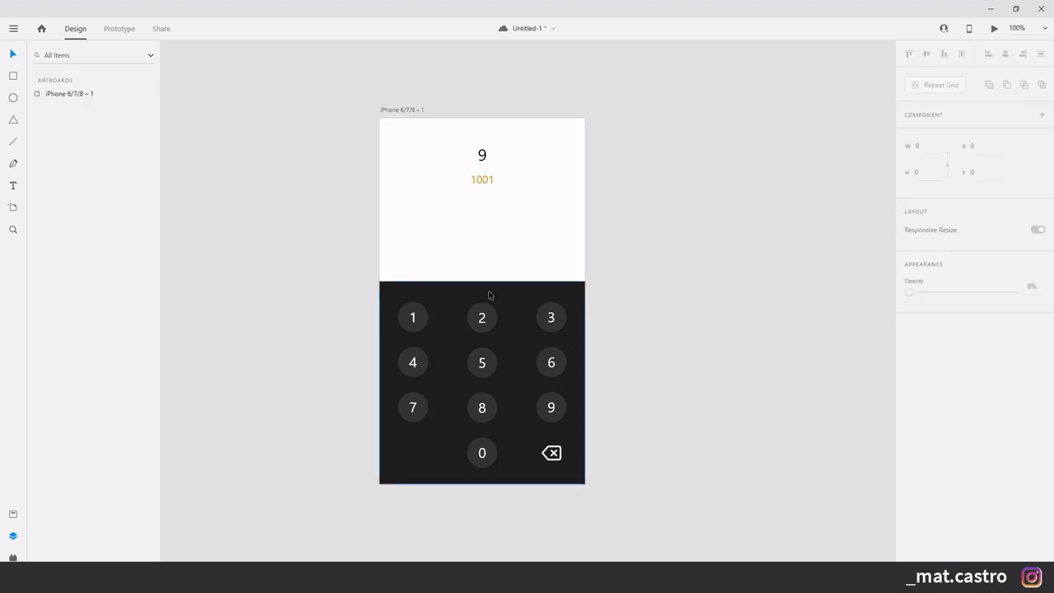
- Move the 9 and the 1001 together down to about Y 106, keeping them horizontally centred in the white area
click(482, 155)
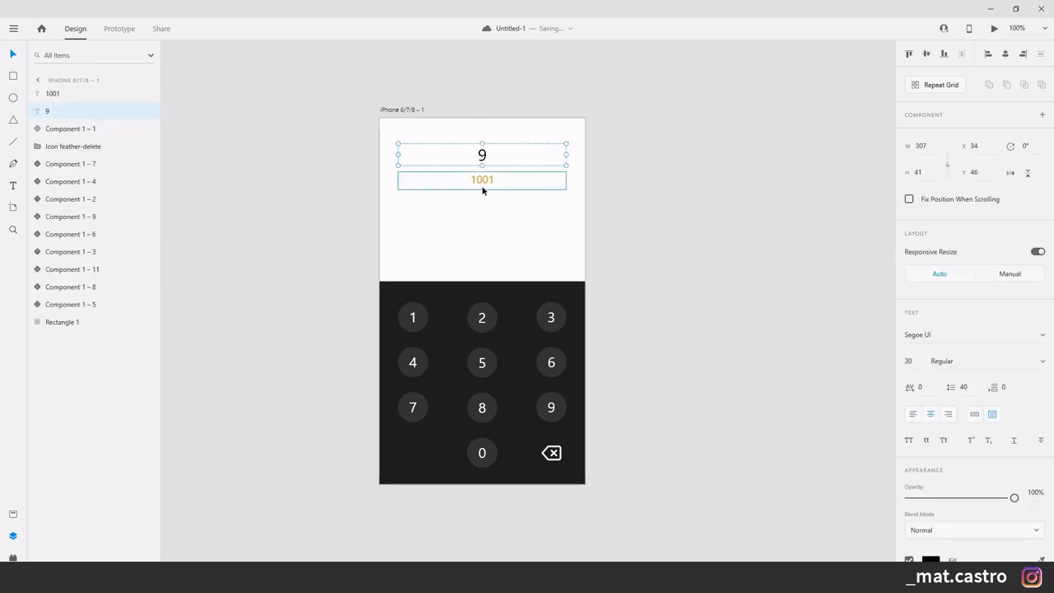
click(647, 190)
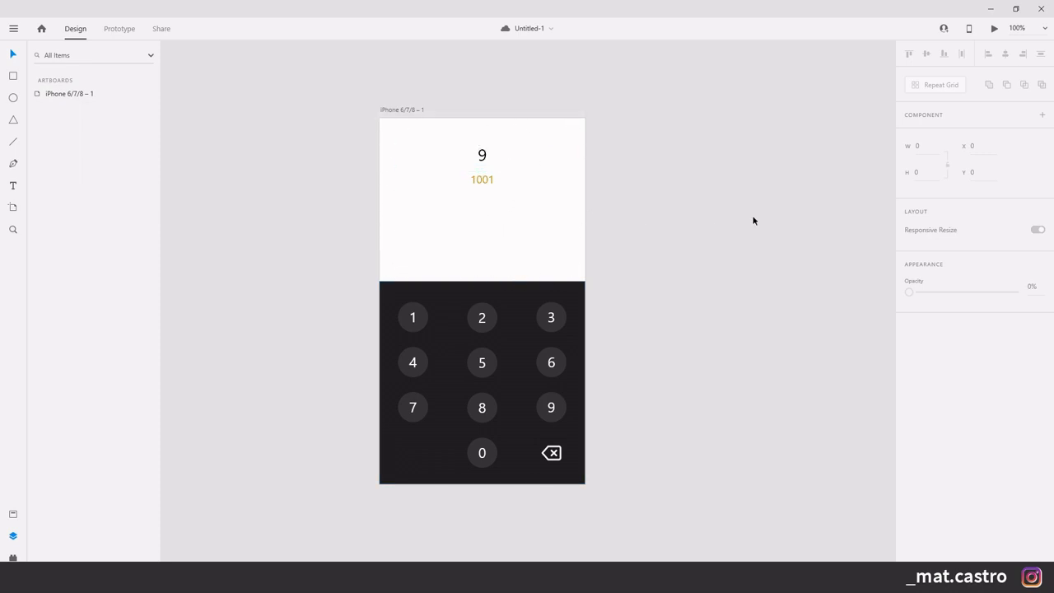
click(482, 154)
shift+click(482, 178)
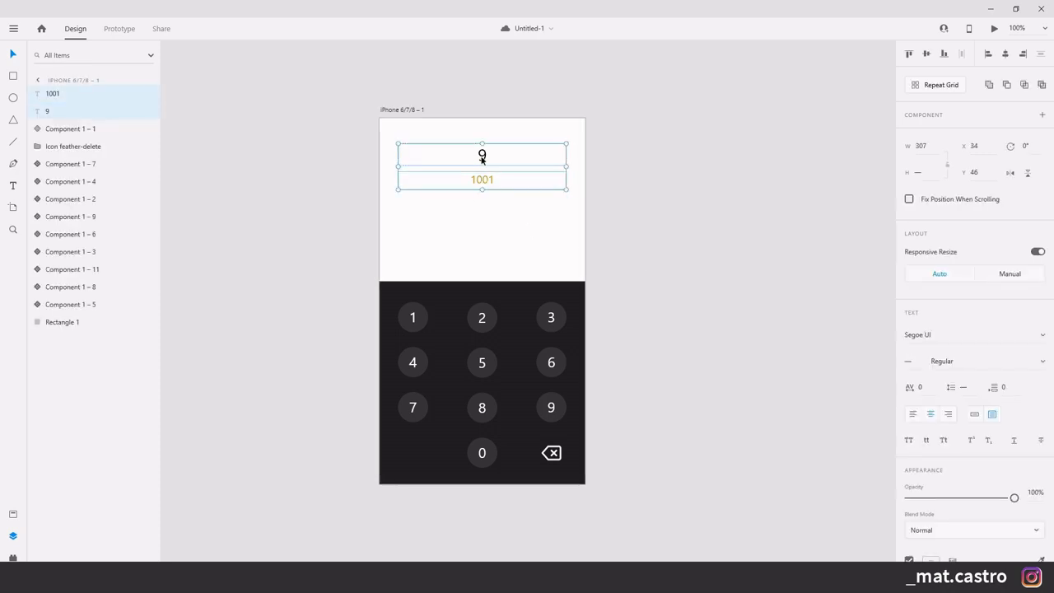
drag(482, 159, 483, 190)
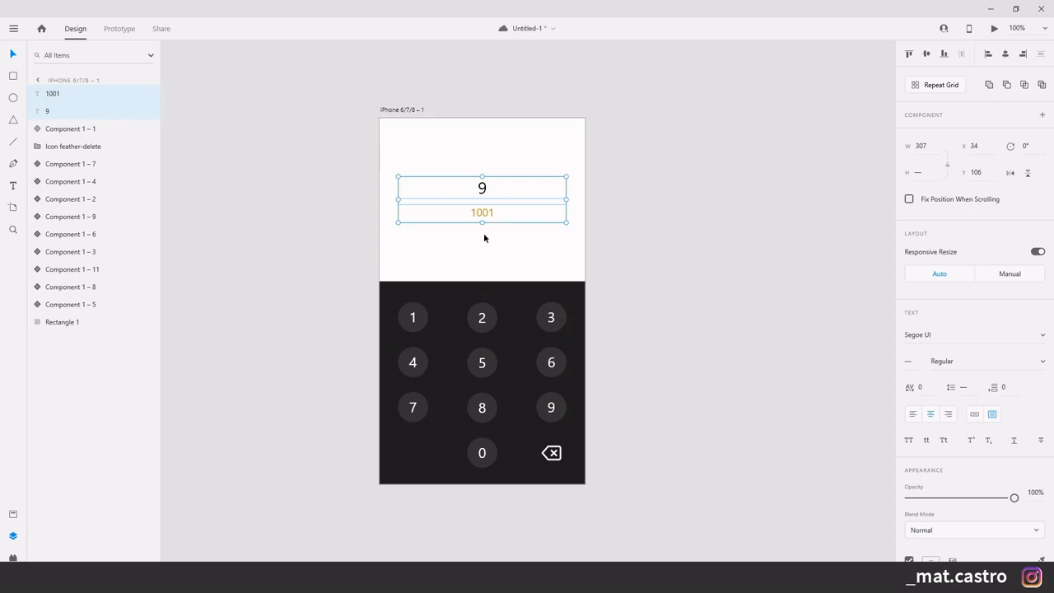
key(alt)
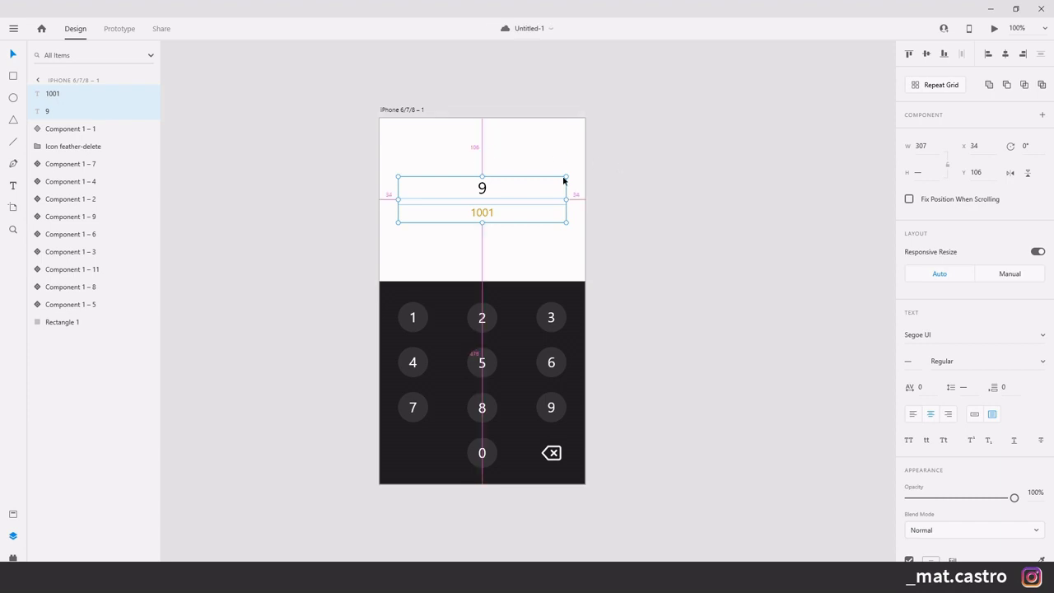
click(641, 188)
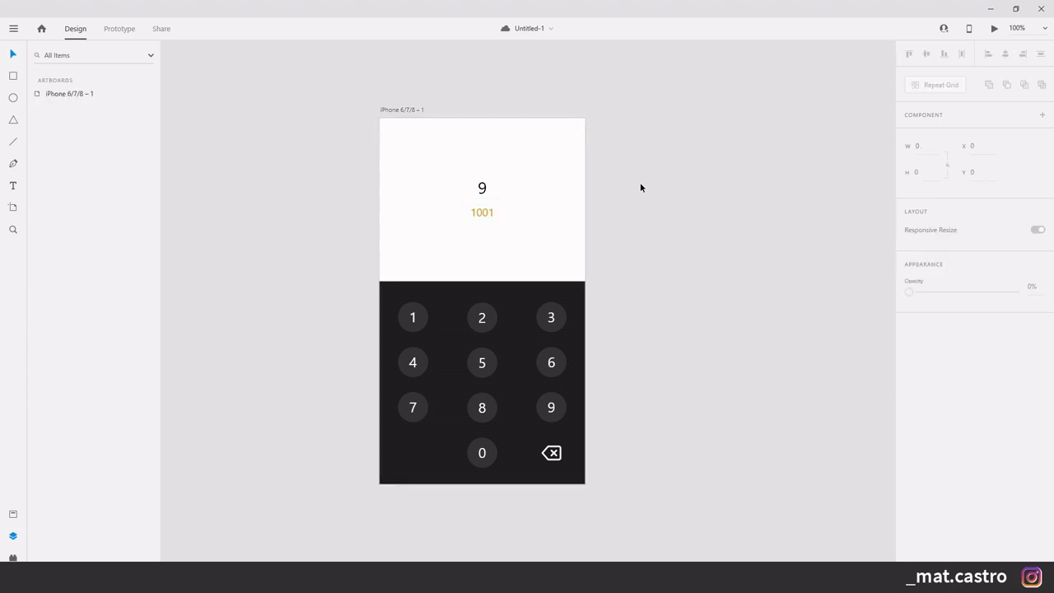
- Change the black number to 125 and the golden number to 100111011, and save the document
double_click(484, 191)
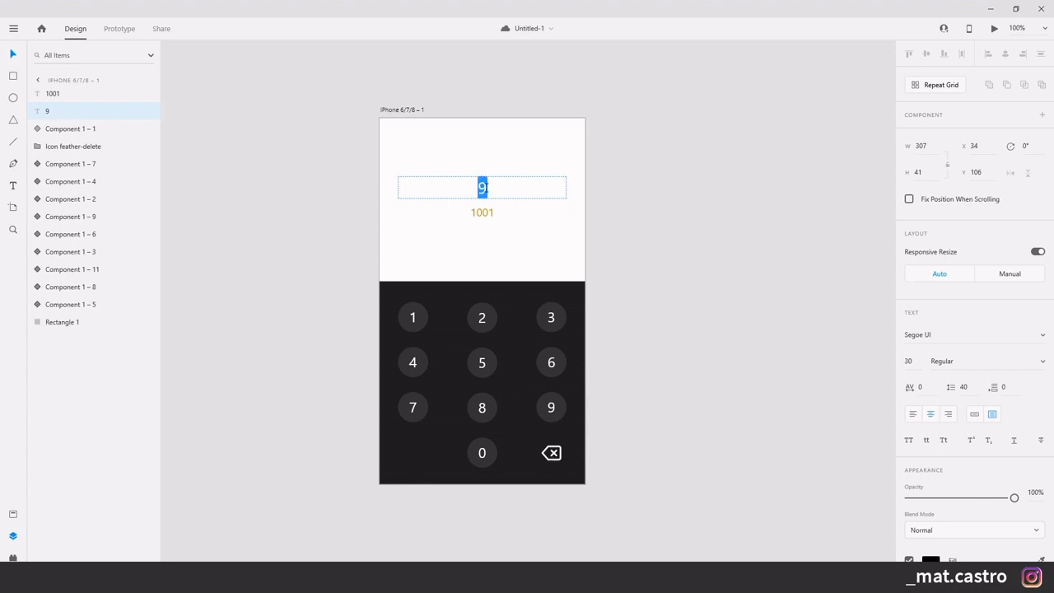
text(125)
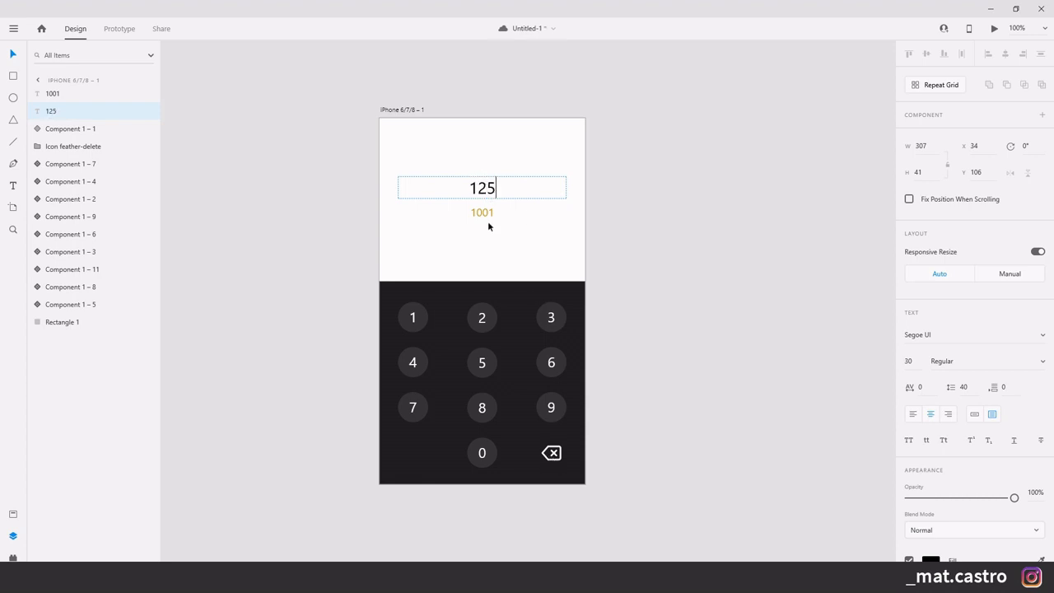
click(480, 214)
double_click(484, 214)
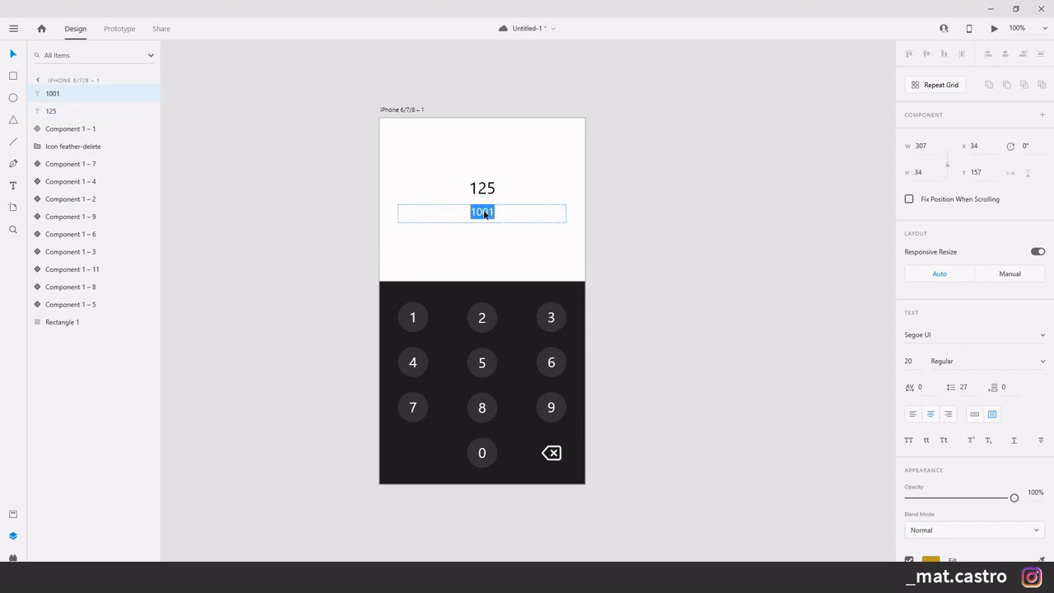
text(100111011)
key(Escape)
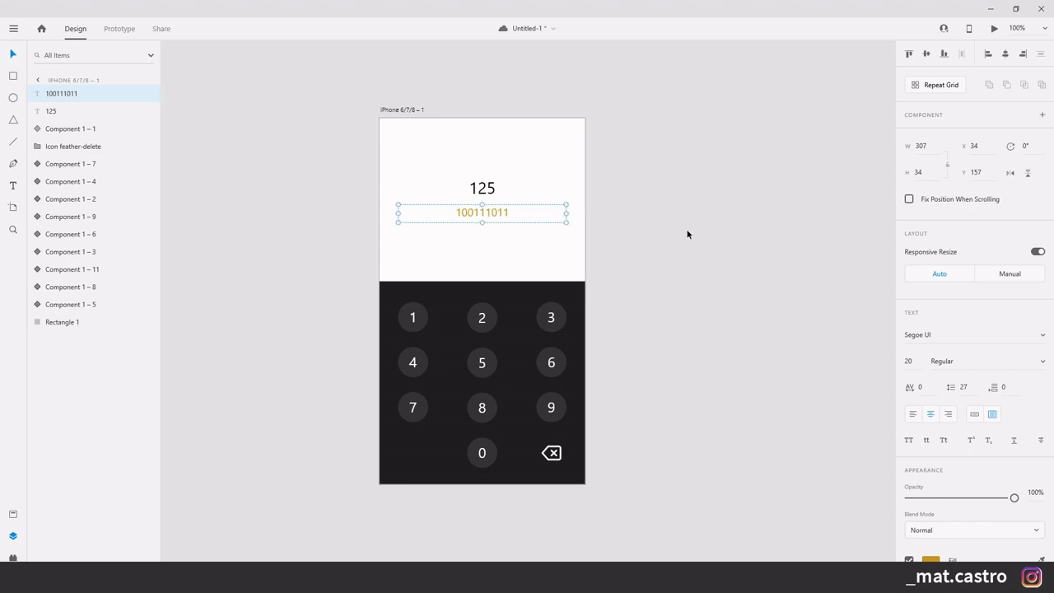
click(649, 219)
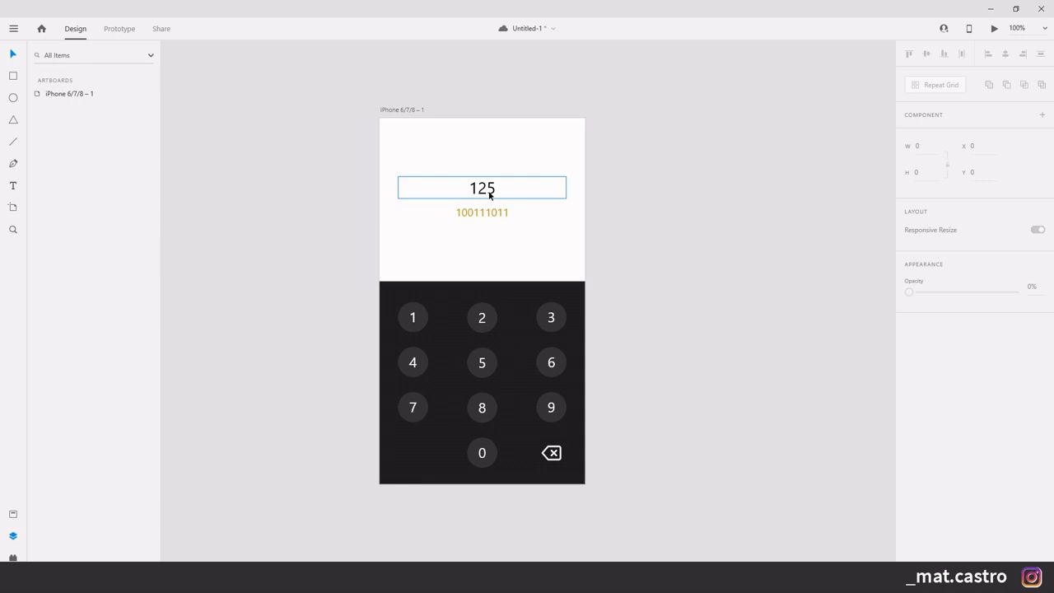
key(ctrl+s)
- Delete both number texts, 125 and 100111011, from the white area
double_click(488, 194)
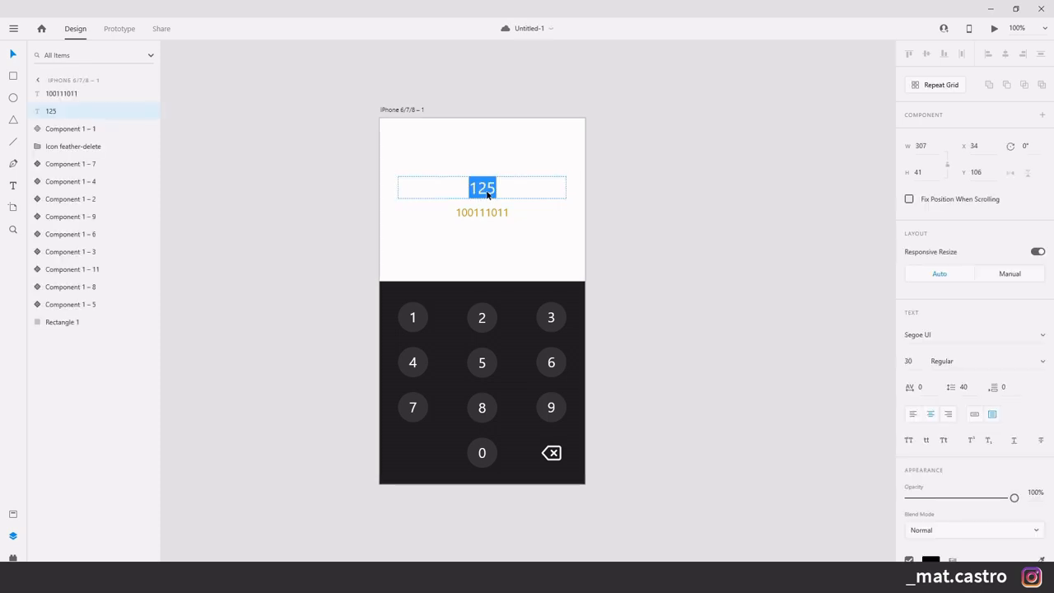
key(BackSpace)
key(Escape)
double_click(492, 218)
key(BackSpace)
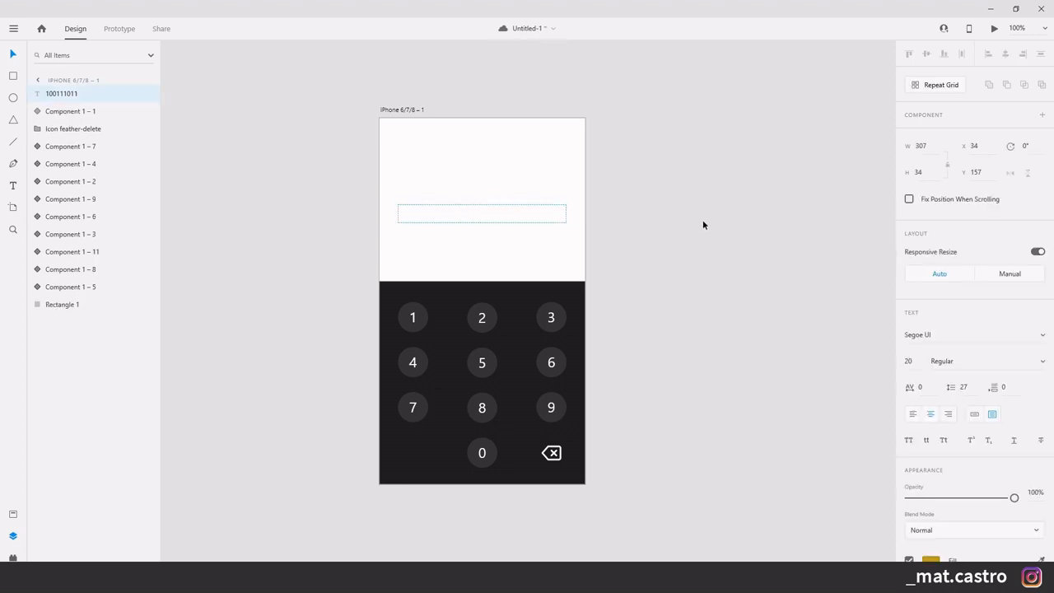
key(Escape)
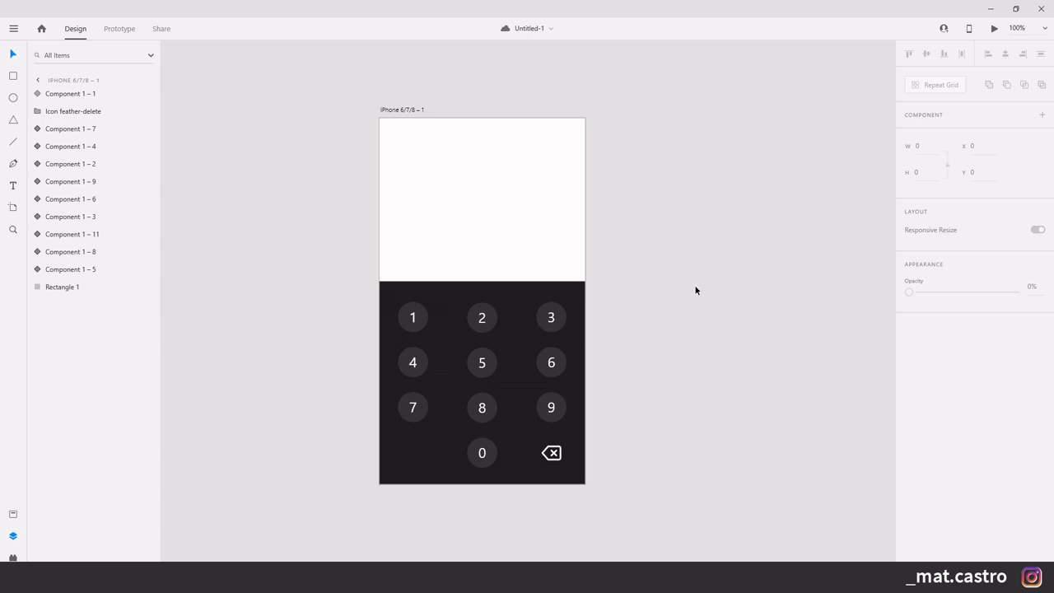
- Undo the deletion of the two number texts and their change to 125 and 100111011
key(ctrl+z)
key(ctrl+z)
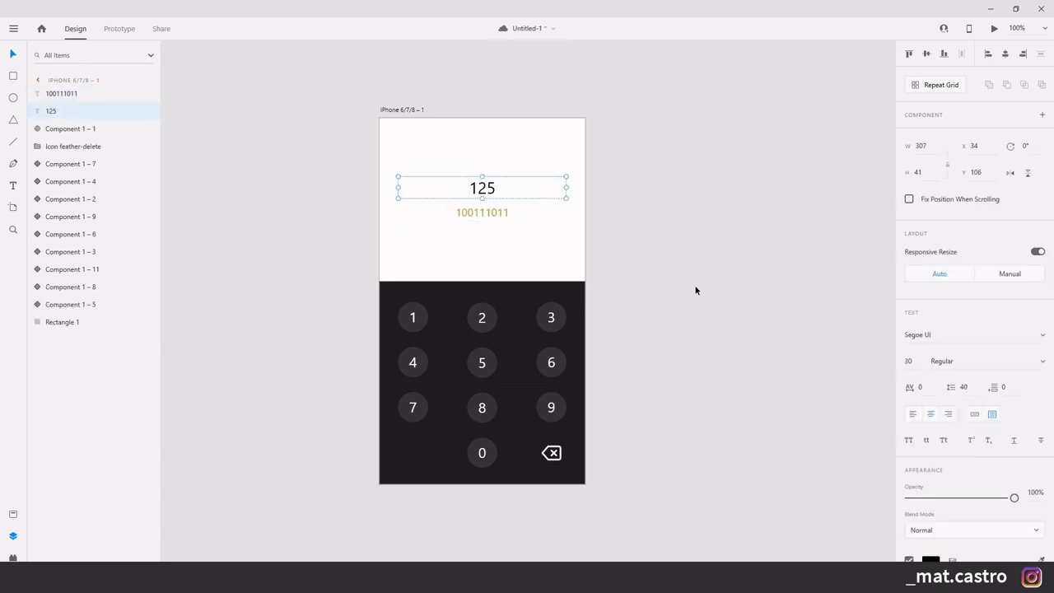
key(ctrl+z)
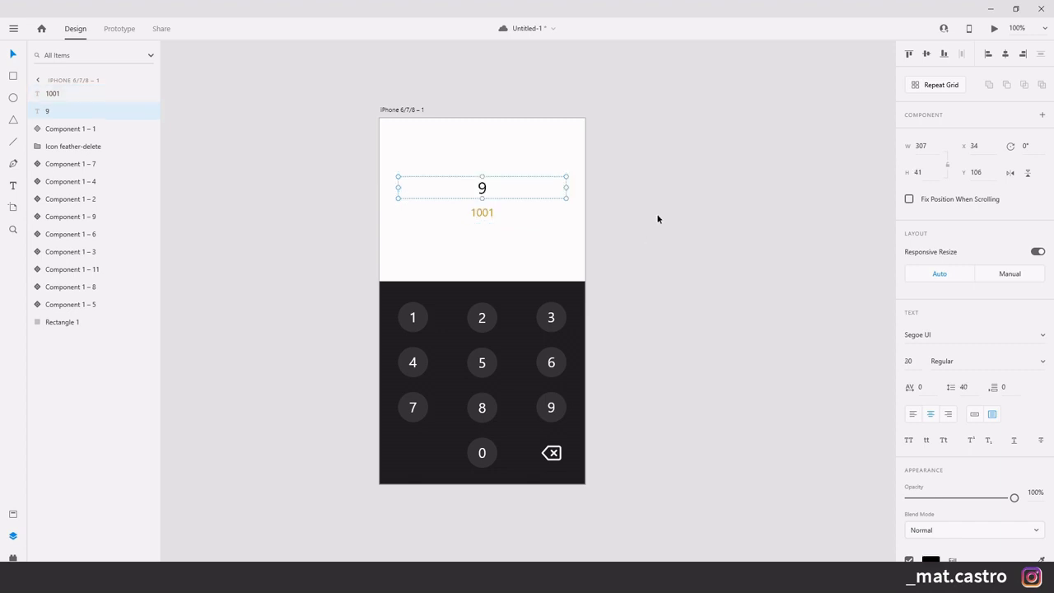
click(651, 217)
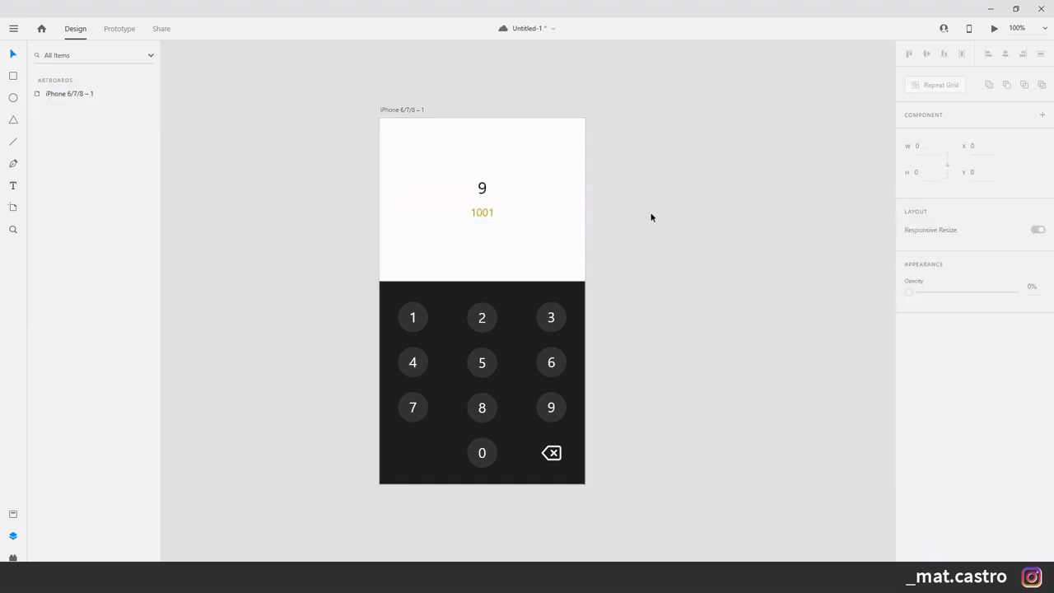
- Duplicate the iPhone 6/7/8 – 1 artboard
drag(308, 207, 411, 218)
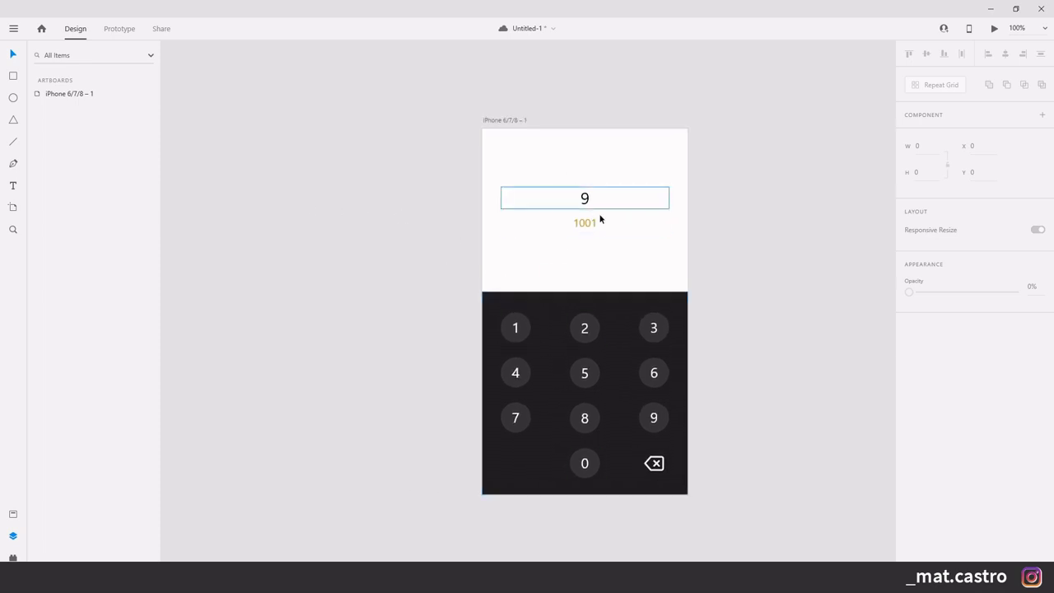
scroll(535, 241, down, 1)
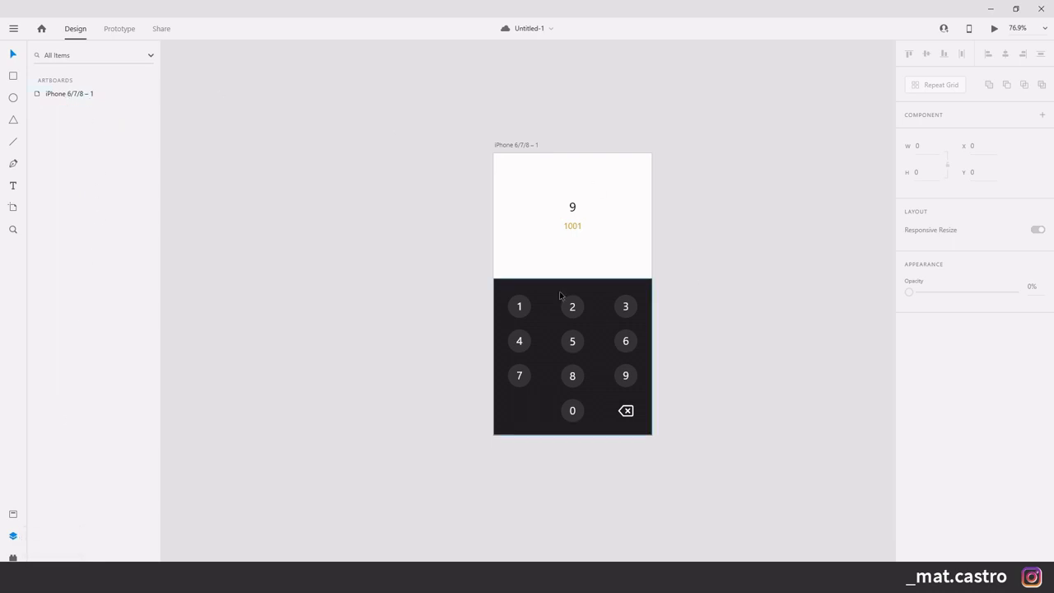
click(72, 100)
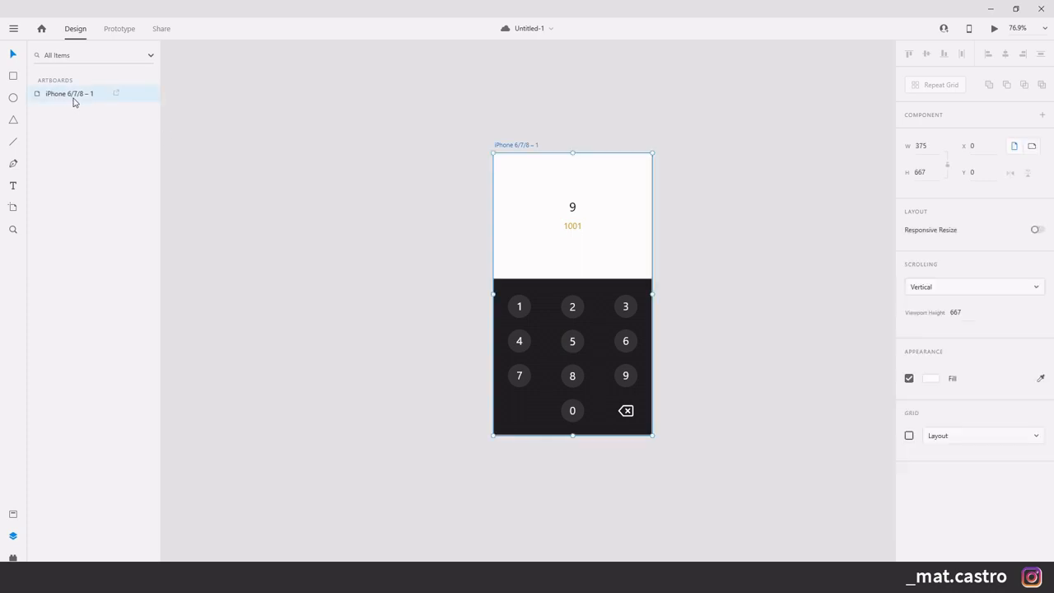
right_click(74, 100)
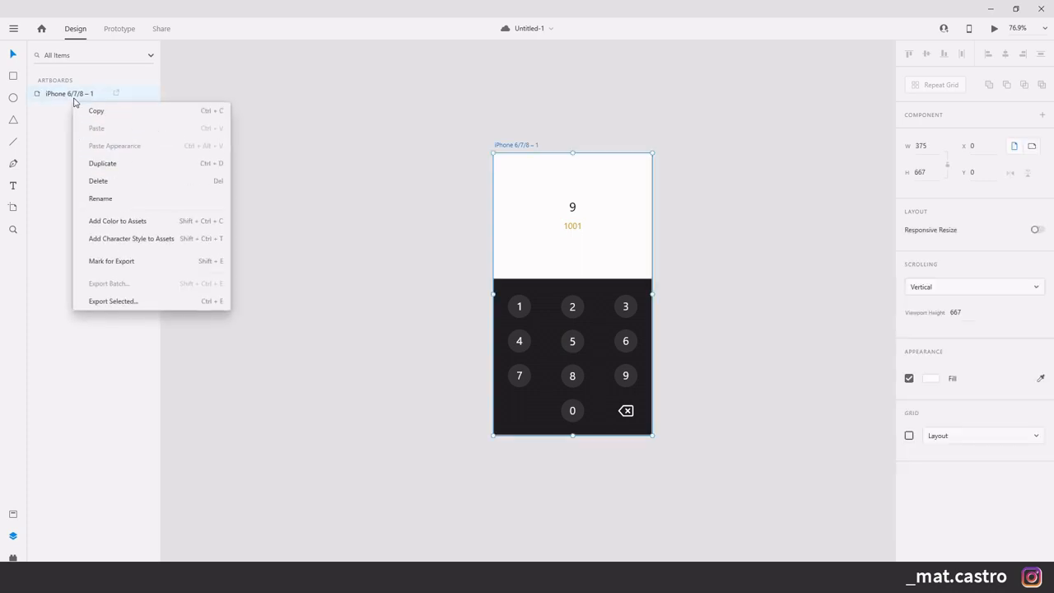
click(122, 163)
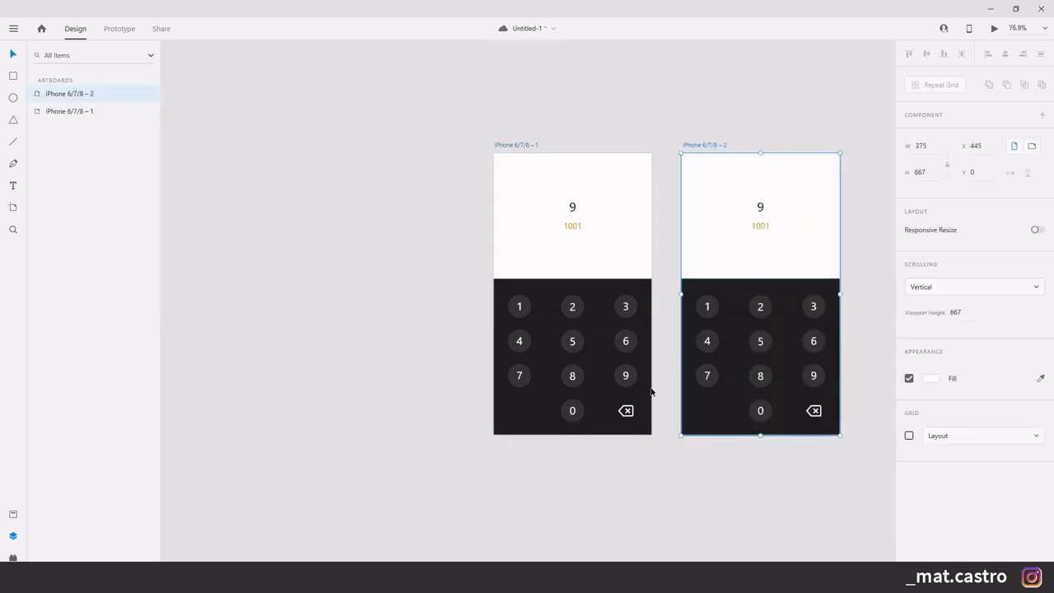
drag(404, 355, 234, 348)
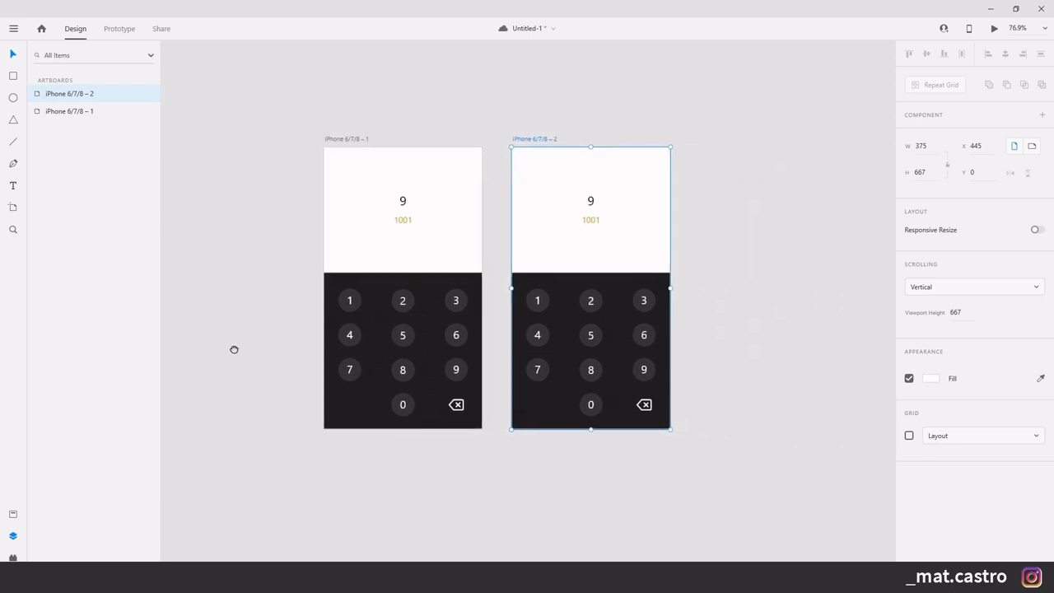
click(795, 203)
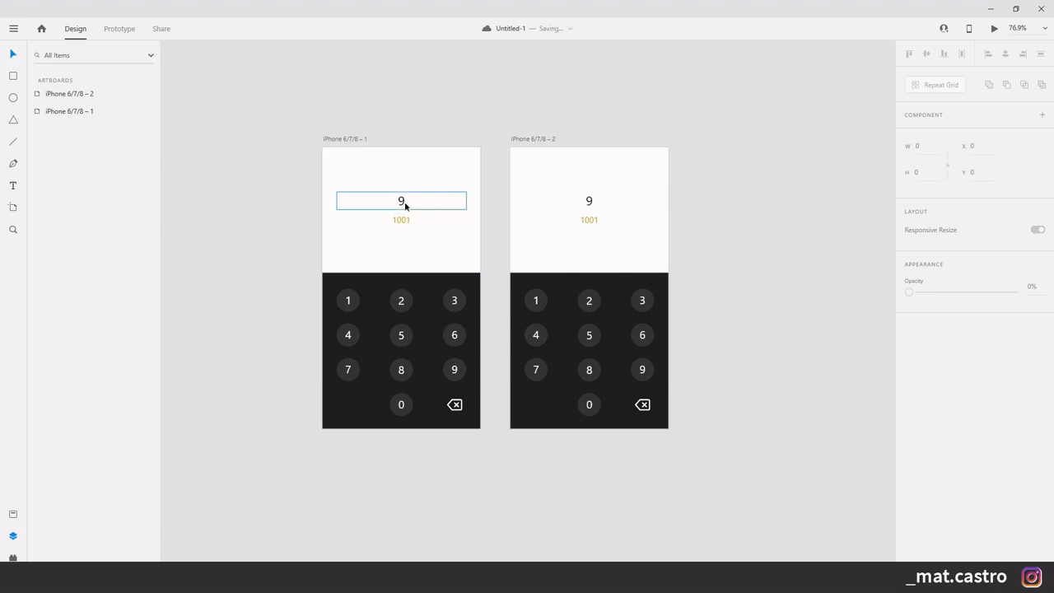
- Change both the black 9 and the golden 1001 on the first artboard to 0
double_click(405, 201)
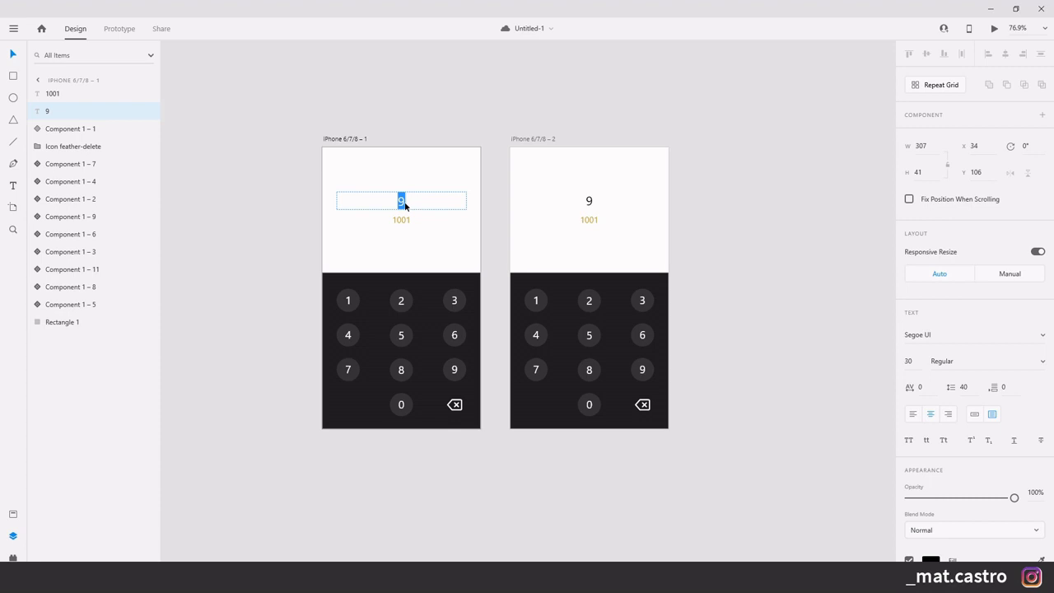
key(BackSpace)
text(0)
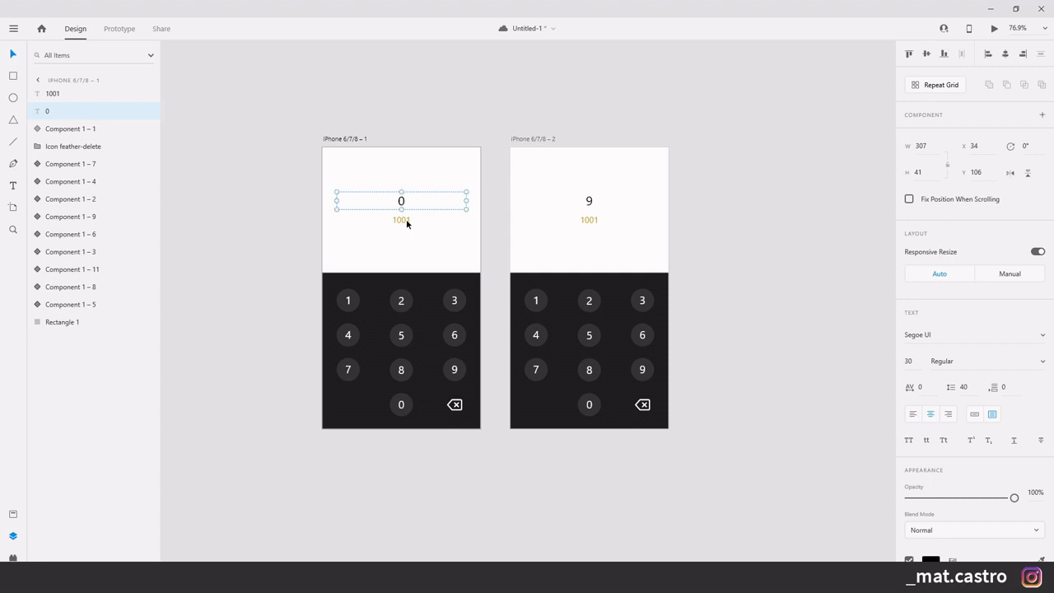
click(405, 219)
double_click(405, 219)
text(0)
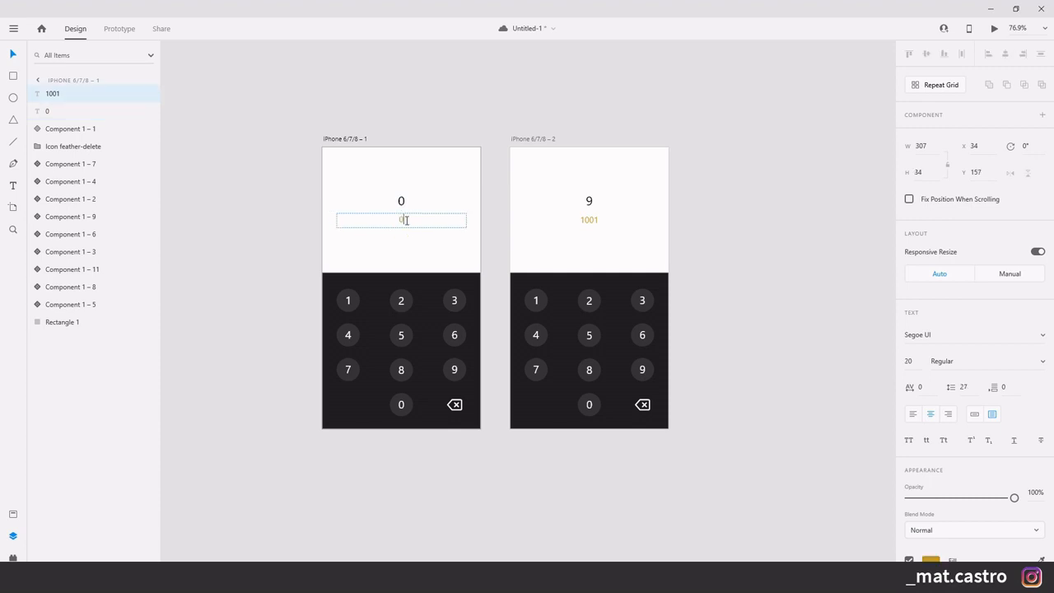
key(Escape)
click(261, 230)
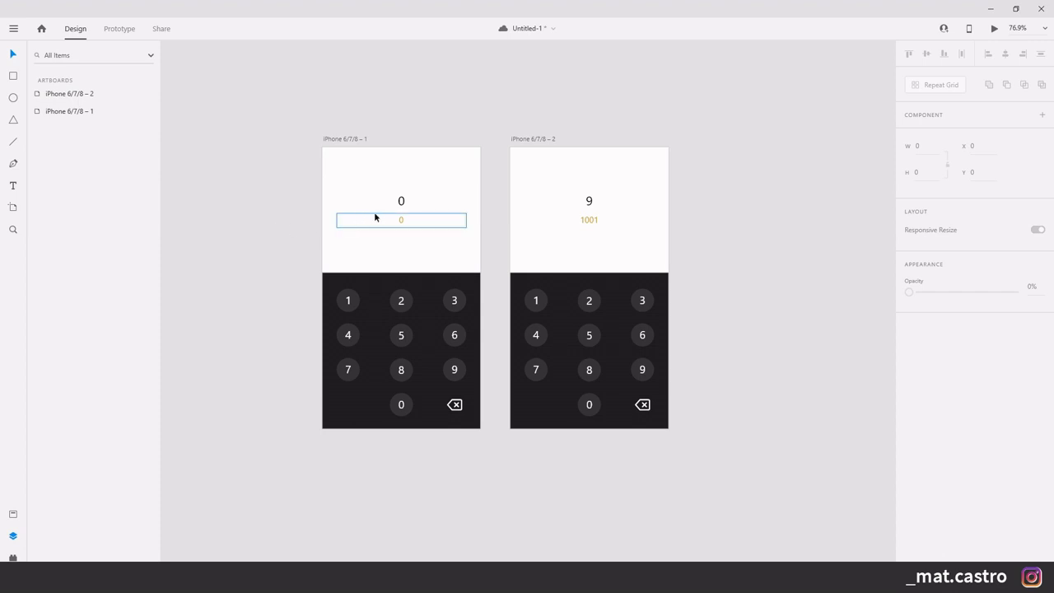
- Replace the black number on the first artboard with the text "Digite um numero"
click(401, 203)
double_click(401, 202)
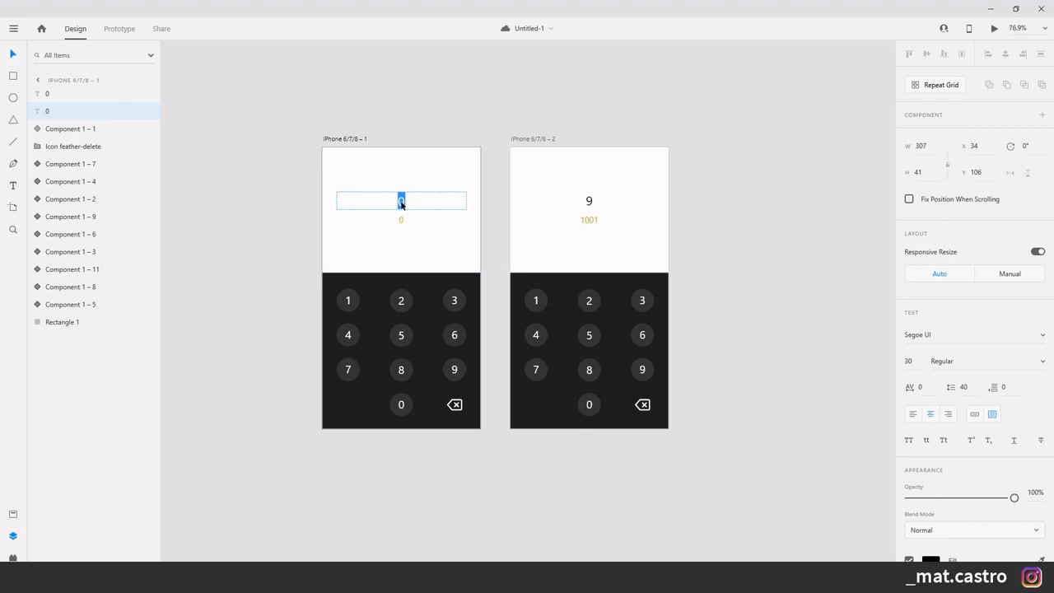
text(Digite umn)
key(BackSpace)
text(numero)
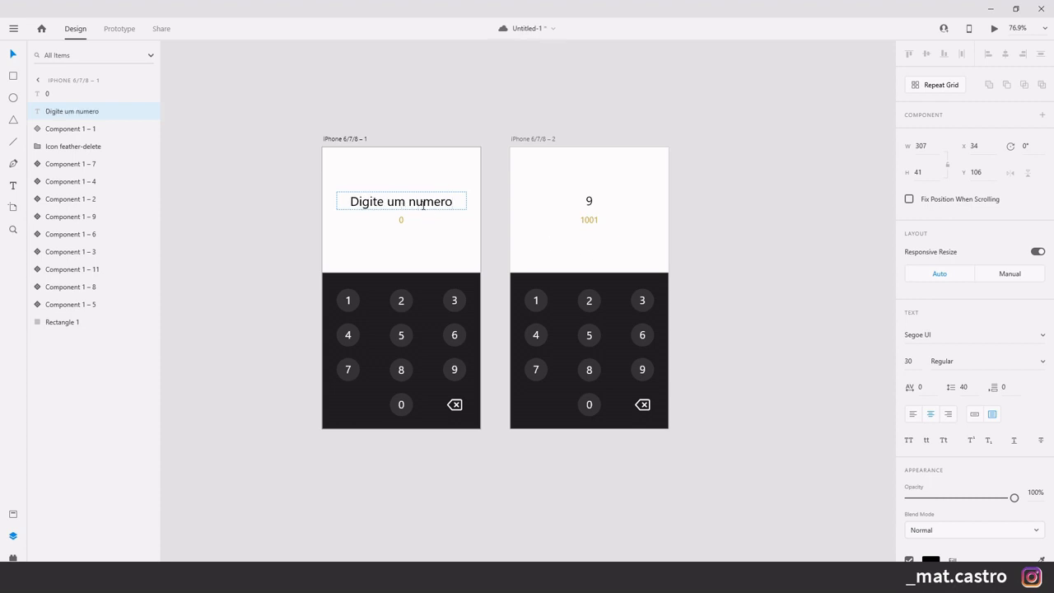
click(422, 203)
key(Escape)
- Replace the golden text below "Digite um numero" with a single dash "-"
double_click(401, 220)
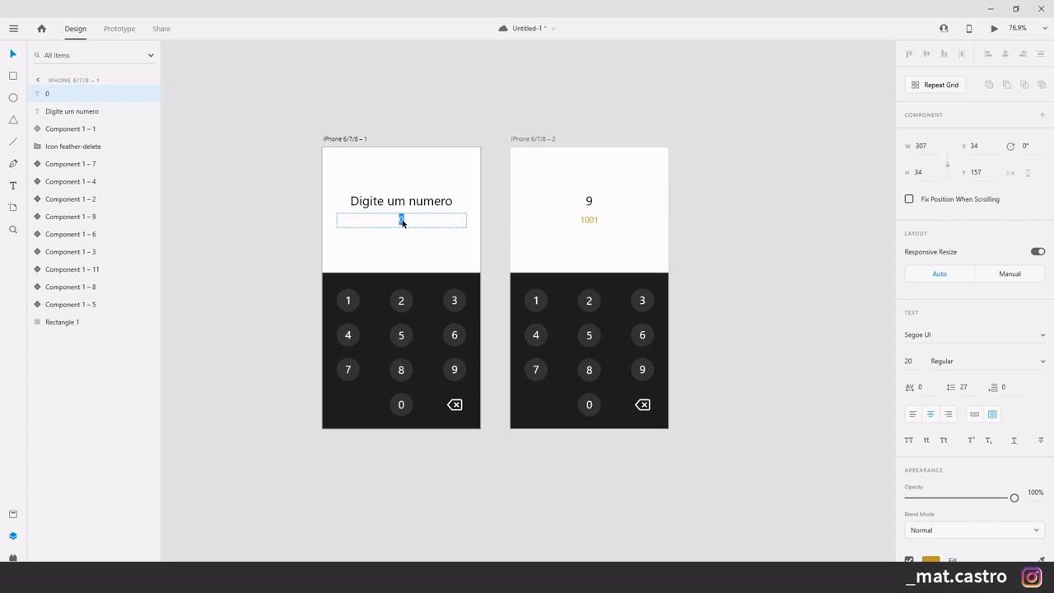
key(BackSpace)
key(Escape)
click(275, 215)
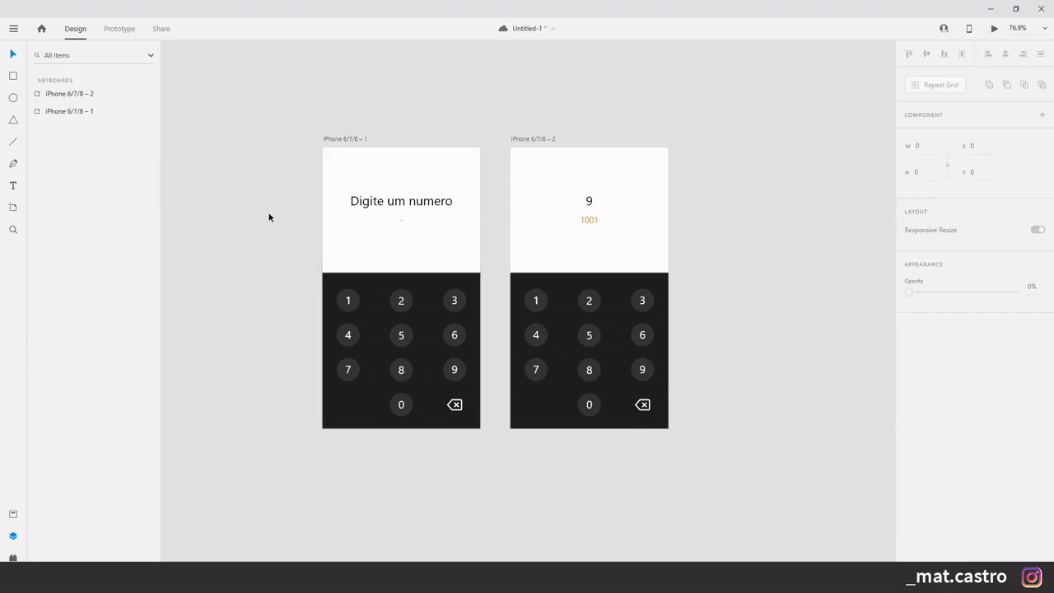
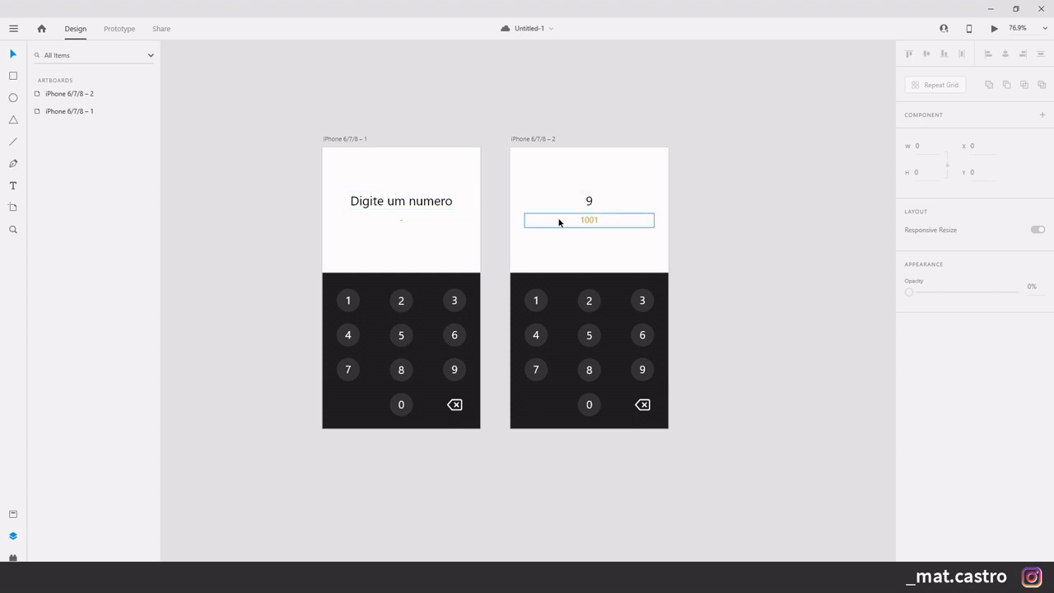
- Duplicate the iPhone 6/7/8 – 2 artboard to create a third screen
drag(774, 256, 681, 248)
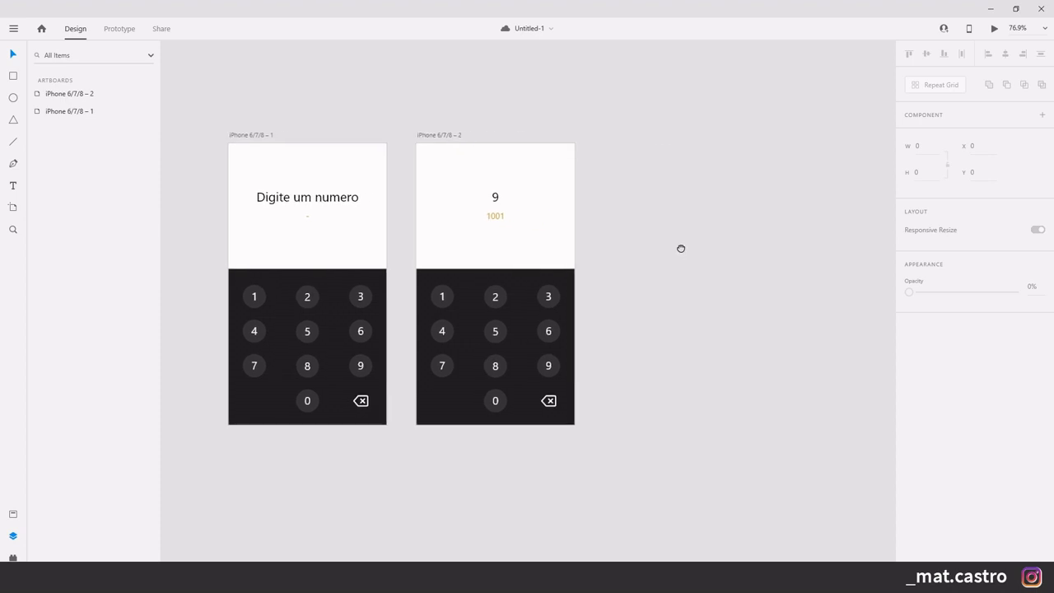
click(75, 94)
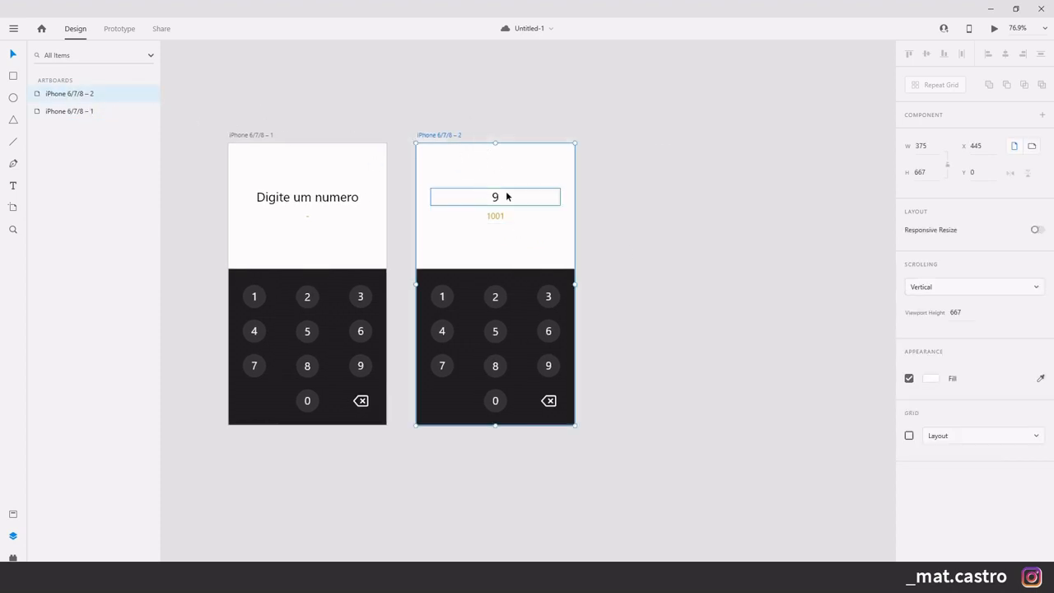
right_click(83, 94)
click(133, 158)
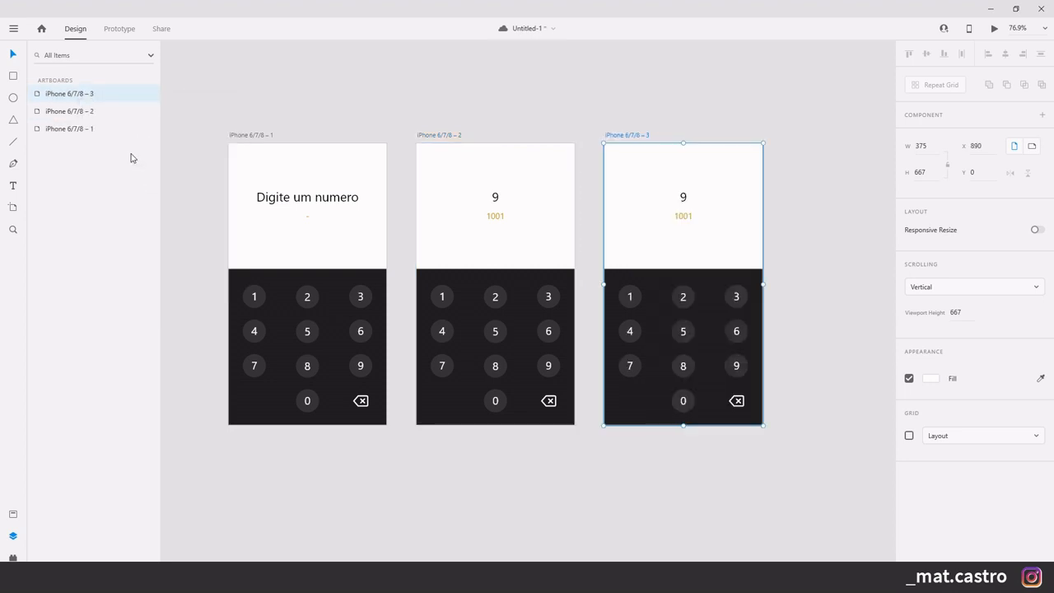
click(820, 234)
drag(821, 234, 797, 233)
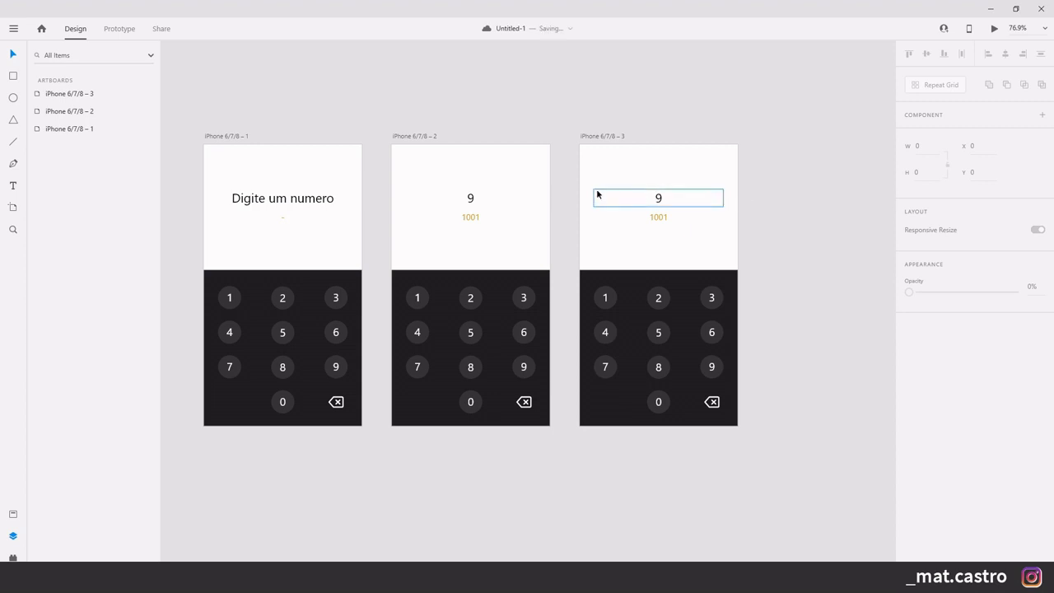
- Change the black 9 on the third artboard to one full line of nines ending in "..."
click(664, 200)
double_click(662, 199)
click(662, 199)
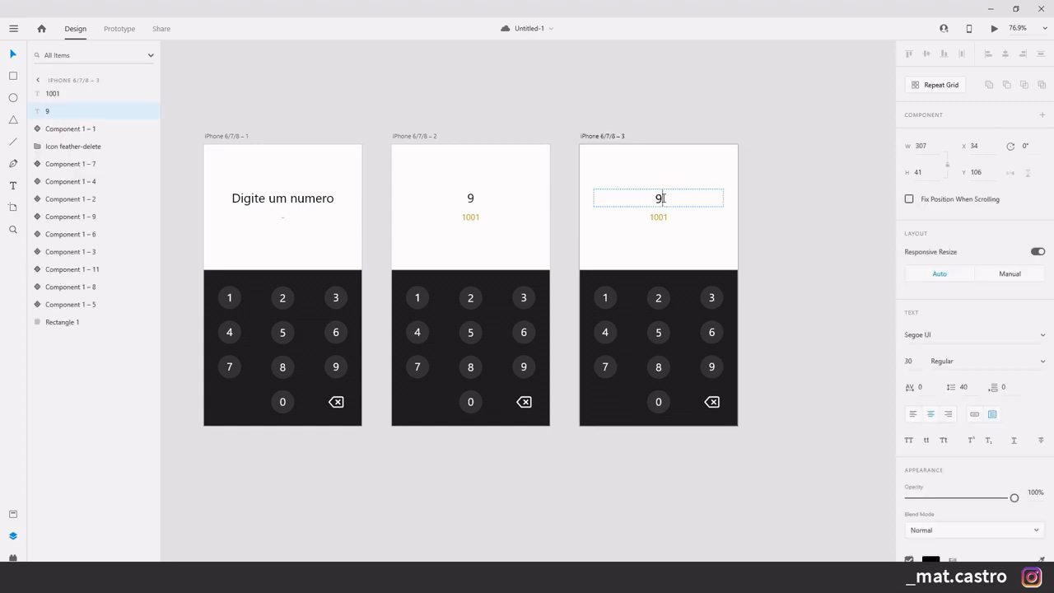
text(99999999999)
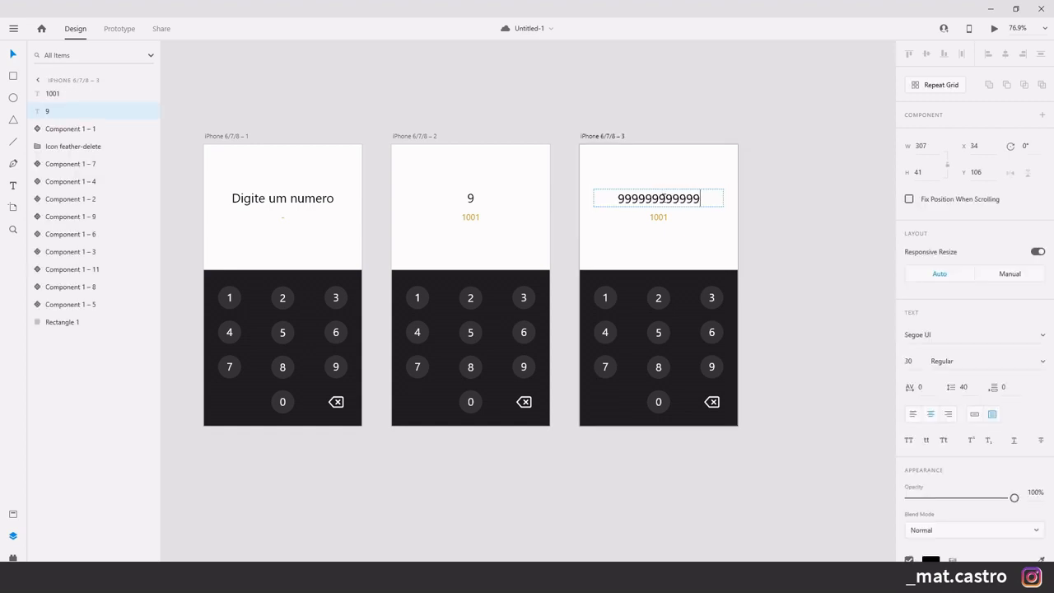
text(999999)
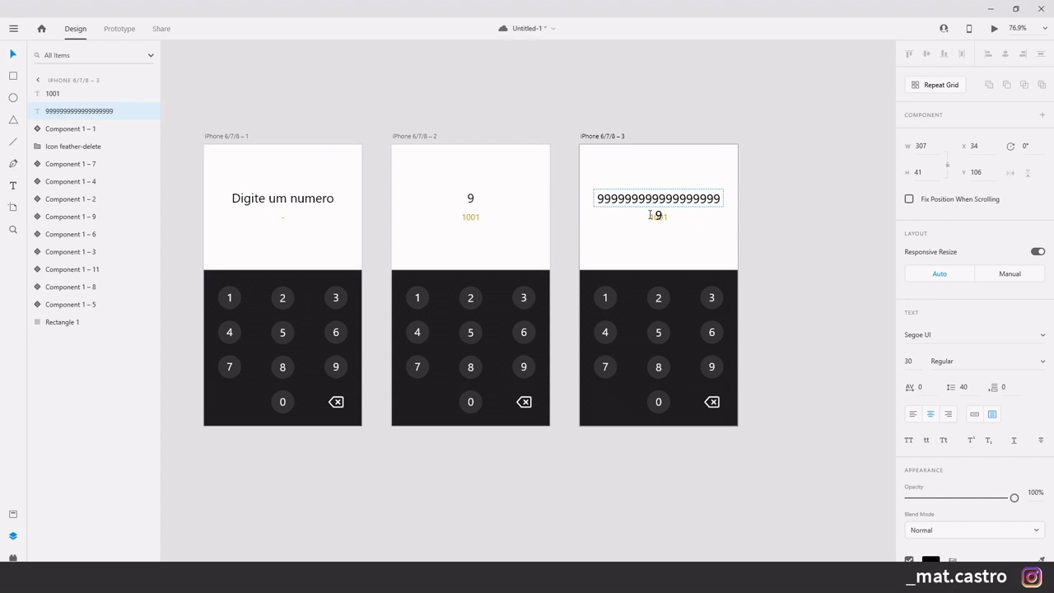
key(BackSpace)
key(BackSpace)
key(BackSpace)
key(BackSpace)
text(...)
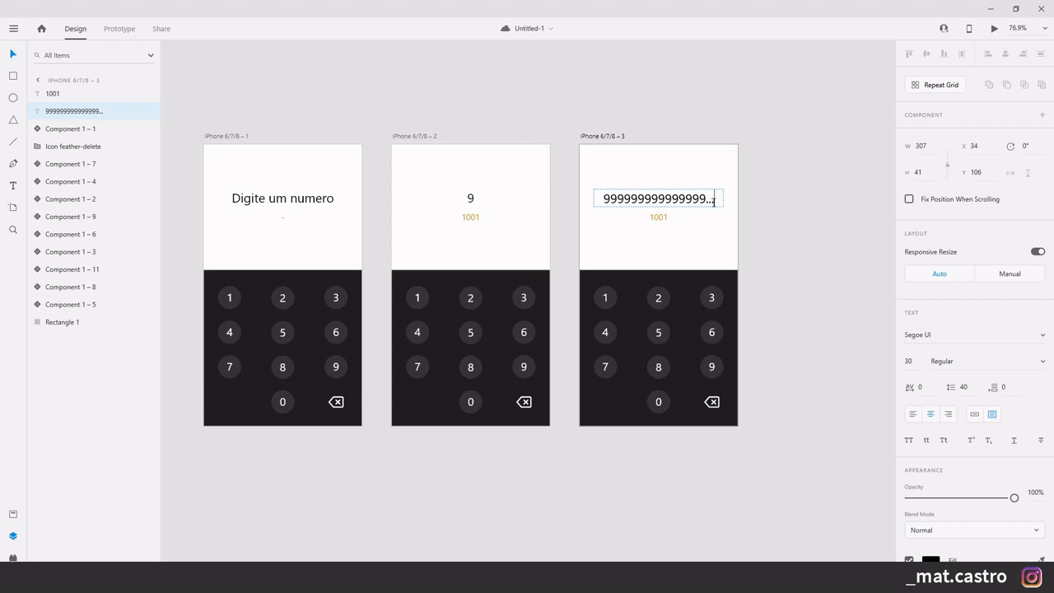
- Change the golden 1001 on the third artboard to one full line of binary digits ending in "..."
click(665, 219)
double_click(663, 218)
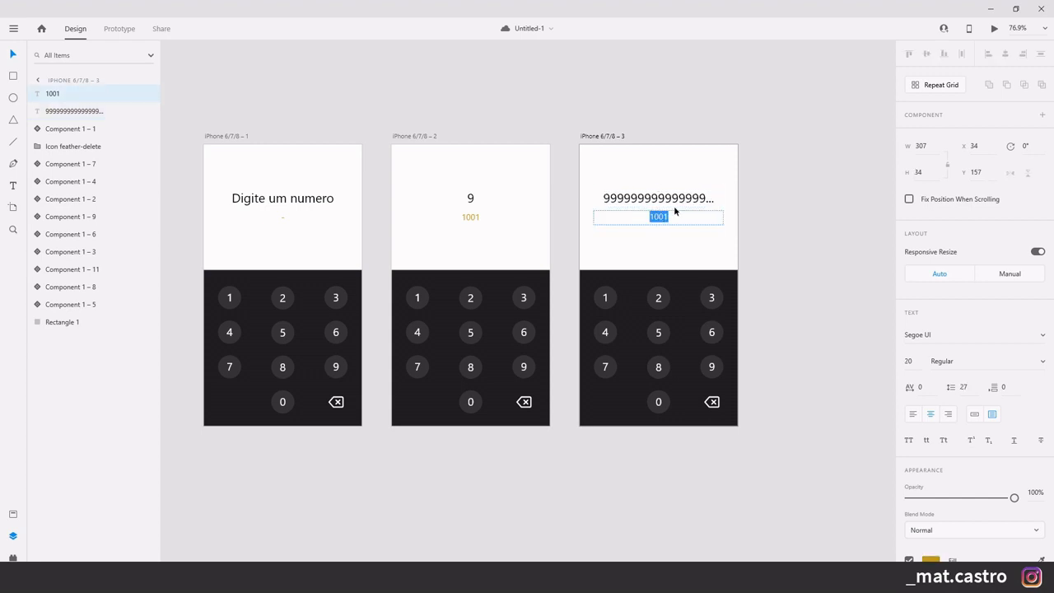
text(0101010101010101111011101010011)
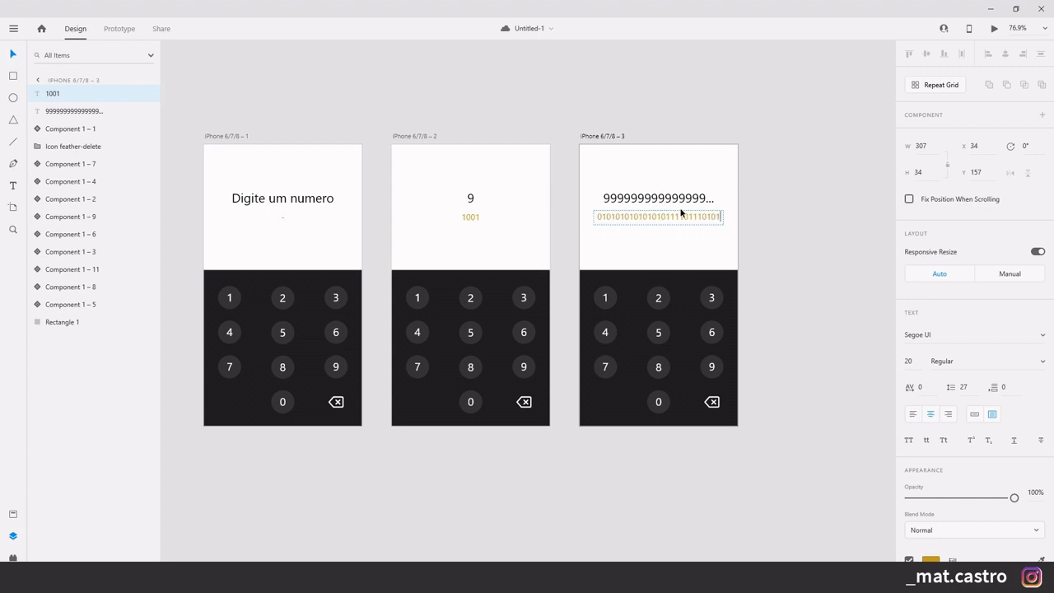
key(BackSpace)
key(BackSpace)
key(BackSpace)
key(BackSpace)
key(BackSpace)
key(BackSpace)
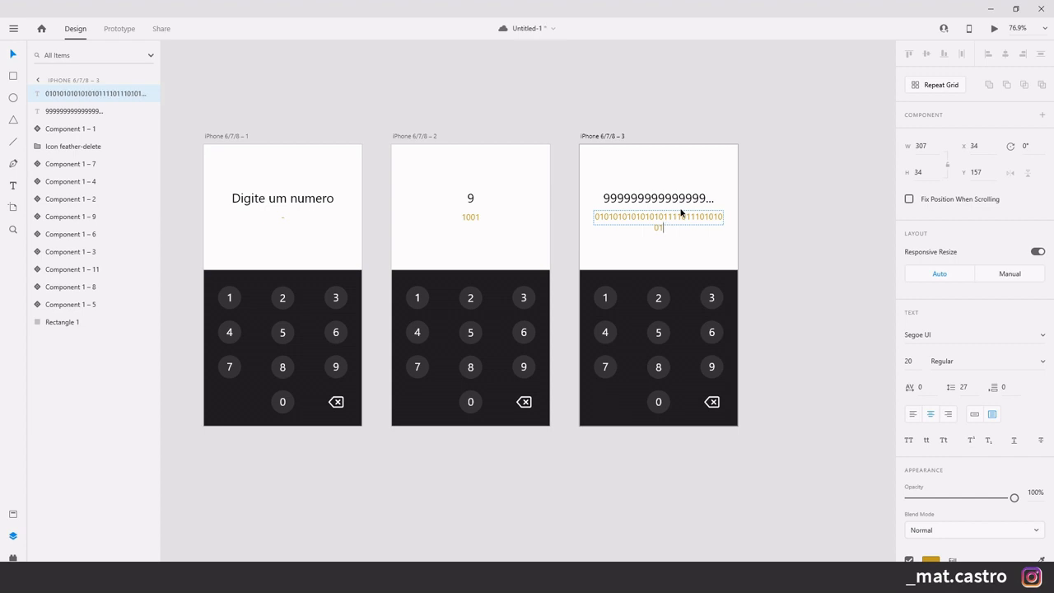
text(011)
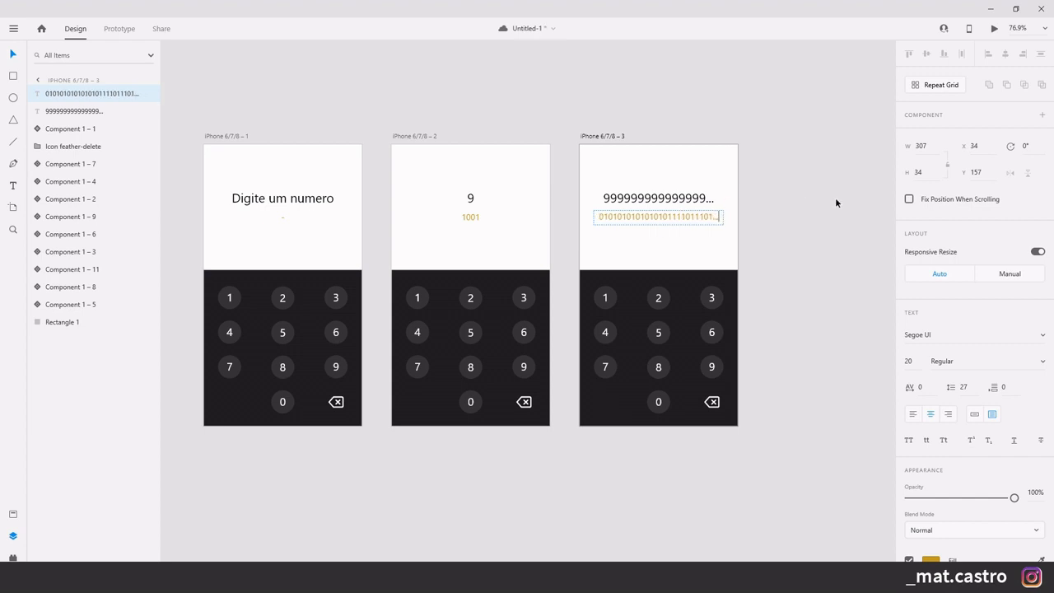
key(Escape)
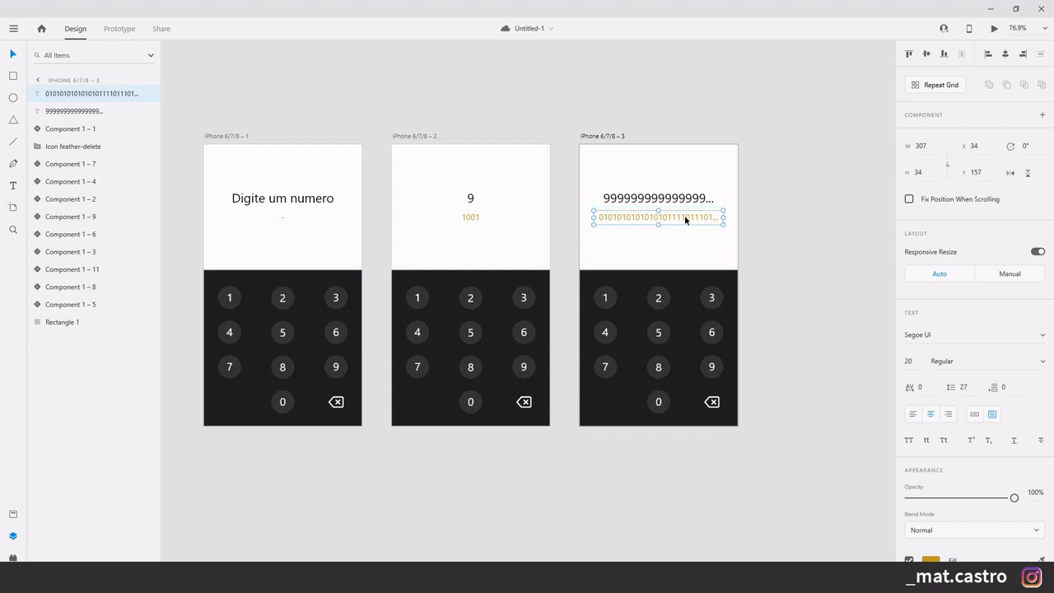
- Set the black number on the third artboard to 999999999
double_click(705, 201)
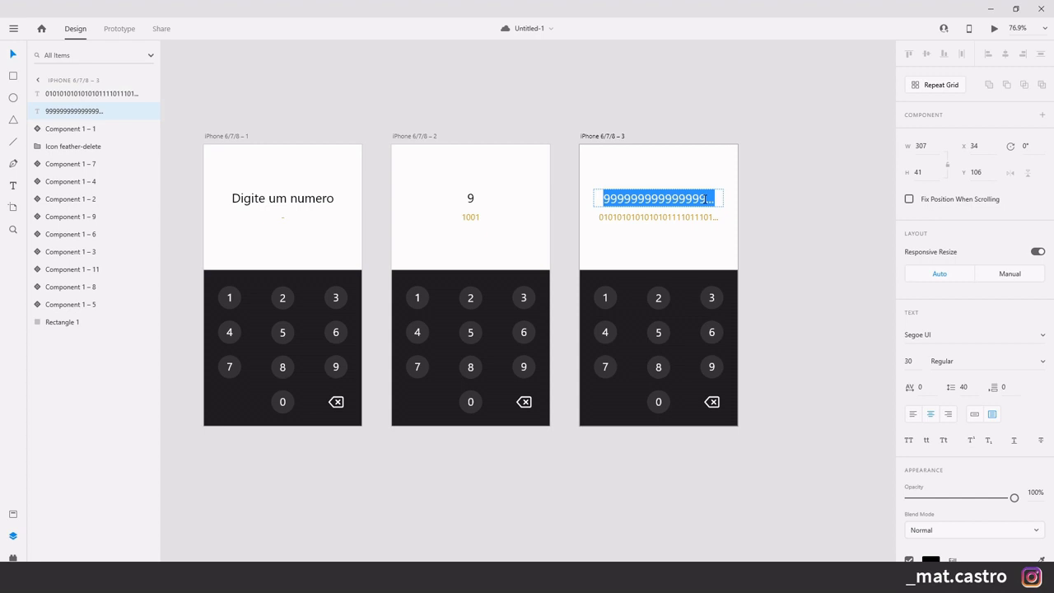
text(9)
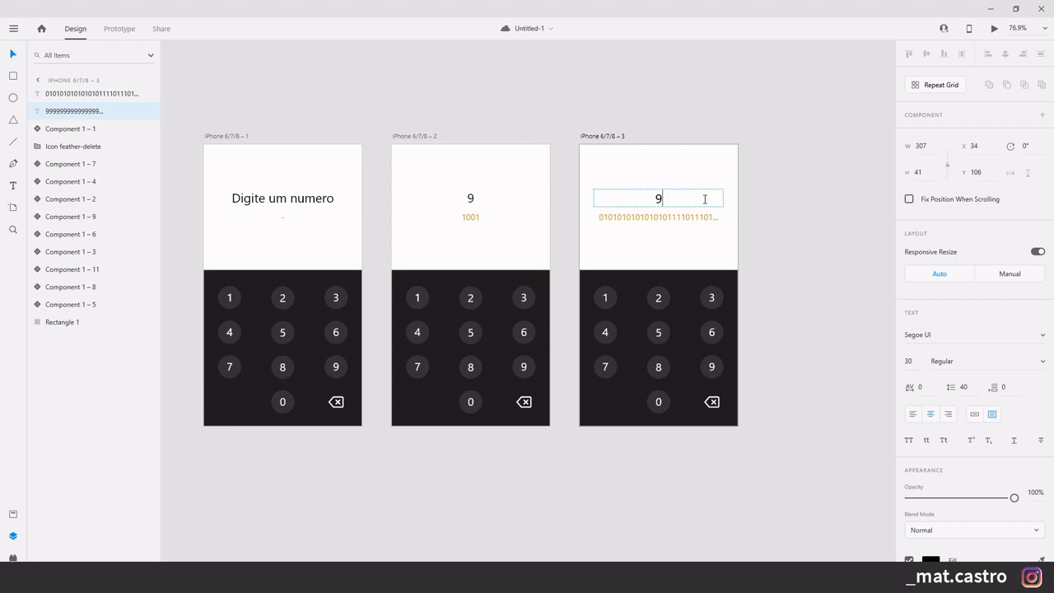
text(99999999)
click(688, 217)
double_click(688, 219)
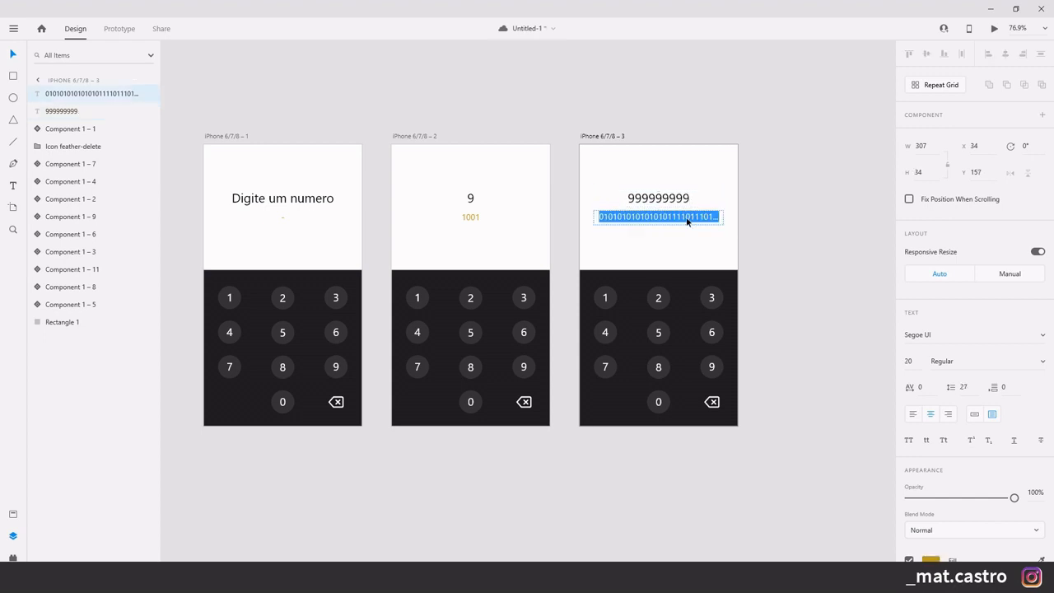
text(1101010101)
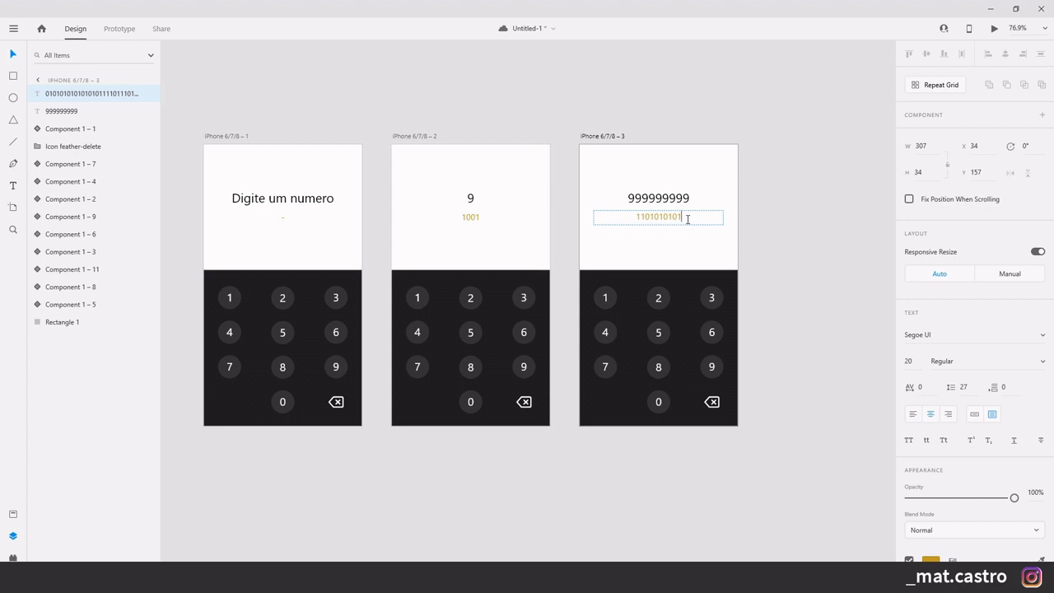
text(01010110101010101)
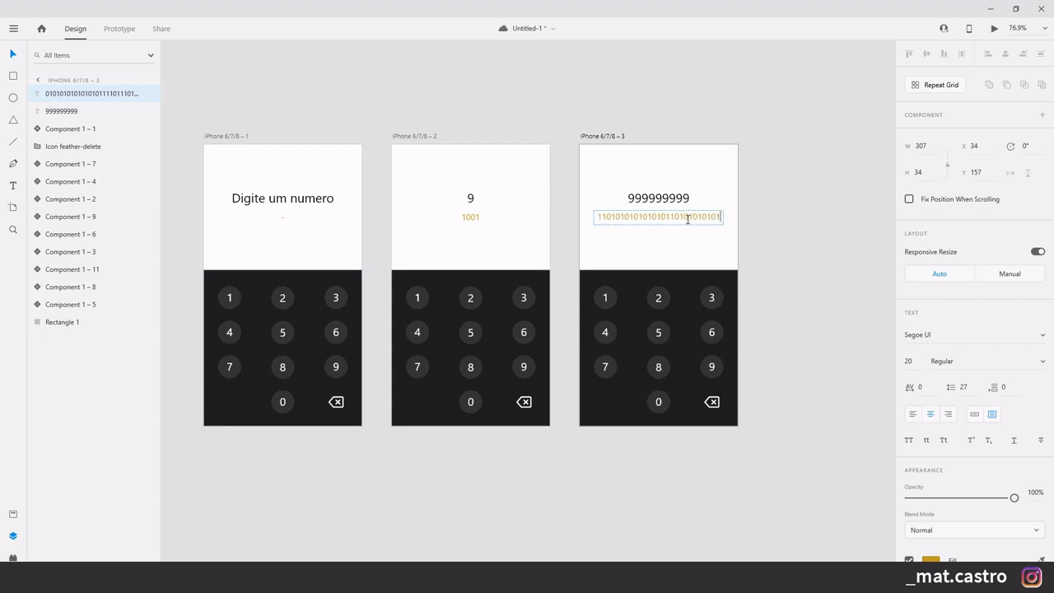
key(Escape)
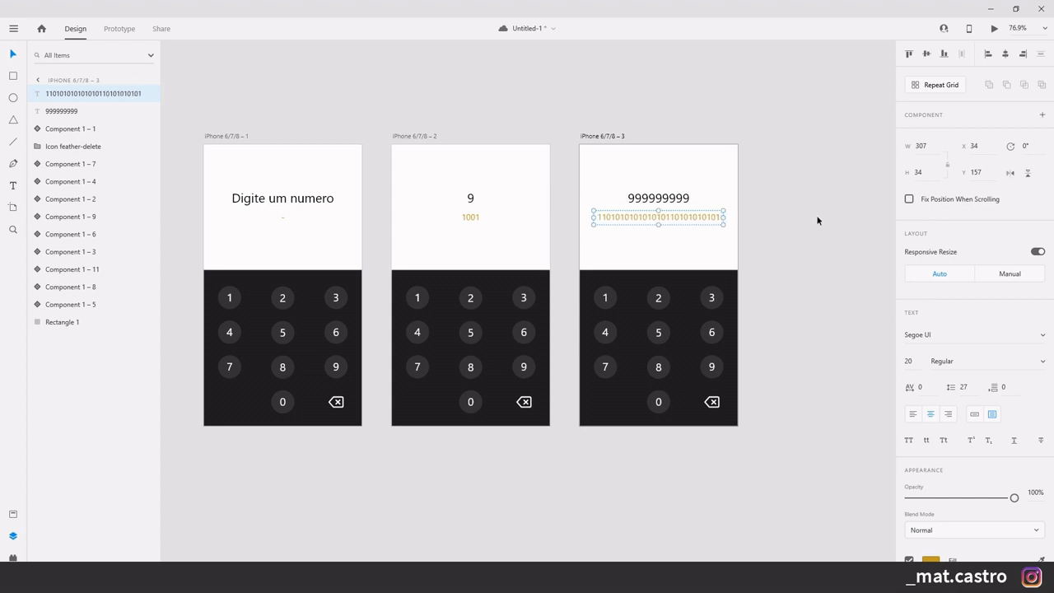
click(819, 219)
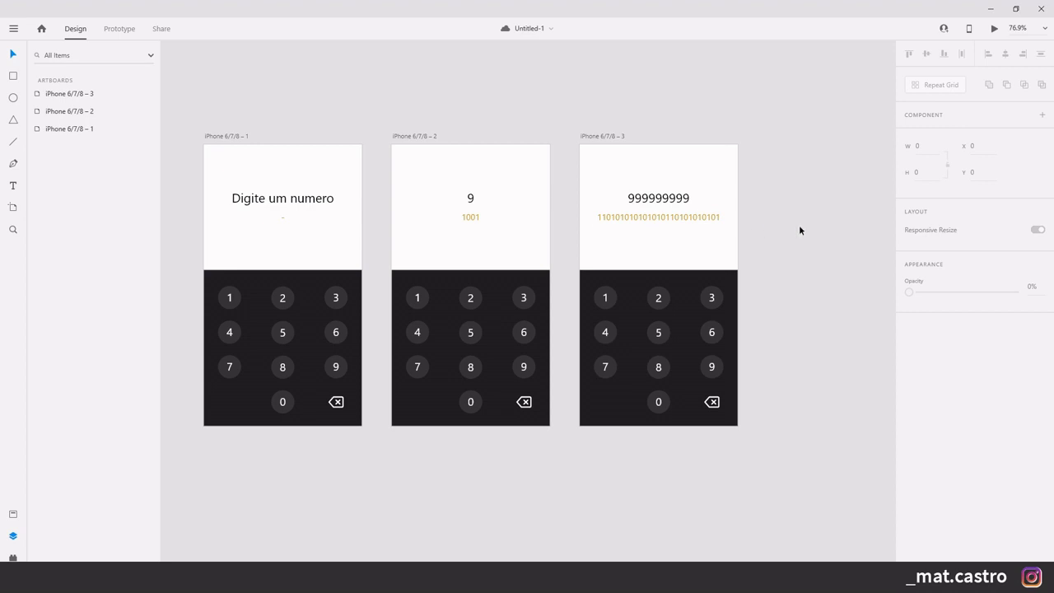
drag(546, 473, 583, 479)
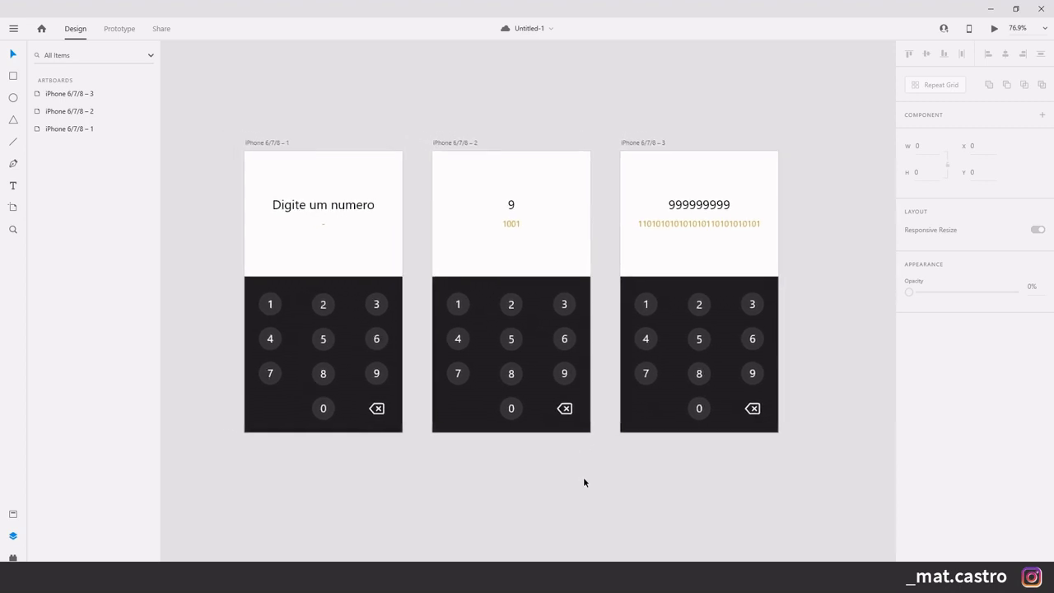